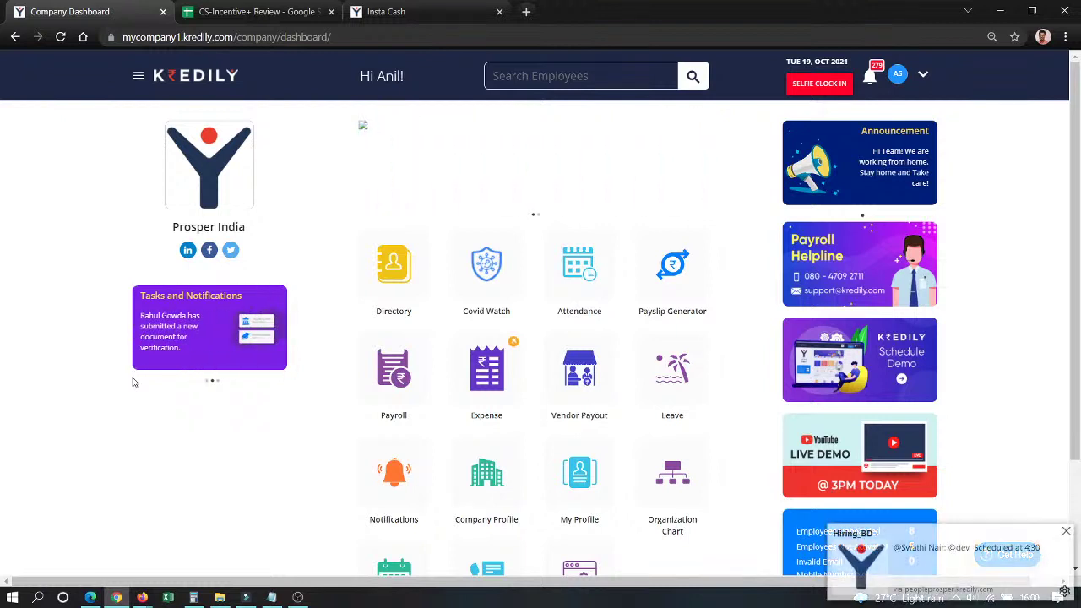
Try a selfie clock-in for today; it fails with a location error, so close it
{"action": "left_click", "coordinate": [1066, 531]}
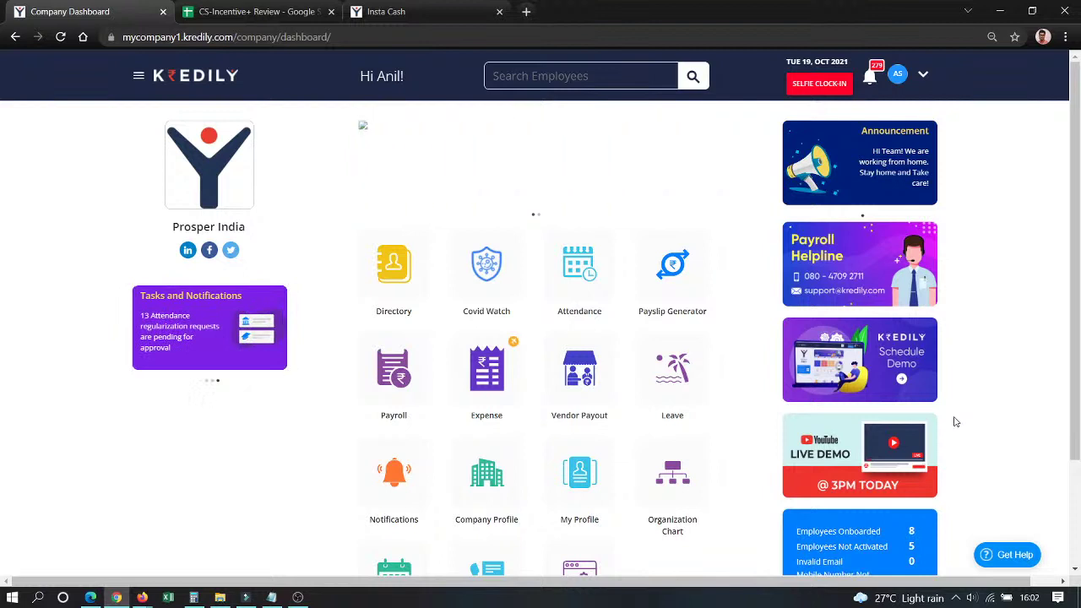
{"action": "scroll", "coordinate": [928, 473], "scroll_direction": "down", "scroll_amount": 2}
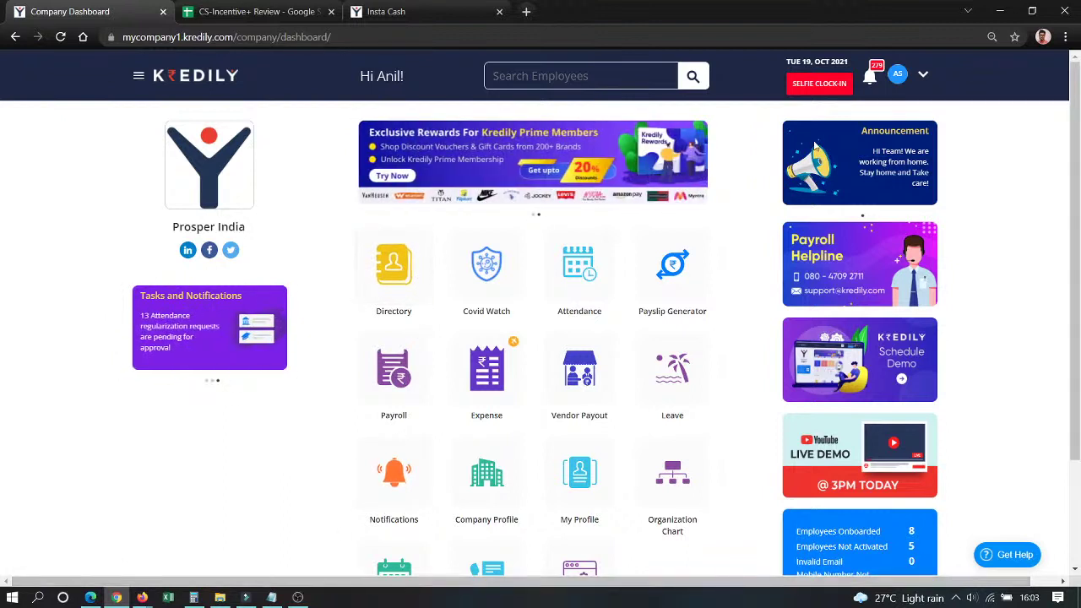
{"action": "left_click", "coordinate": [814, 91]}
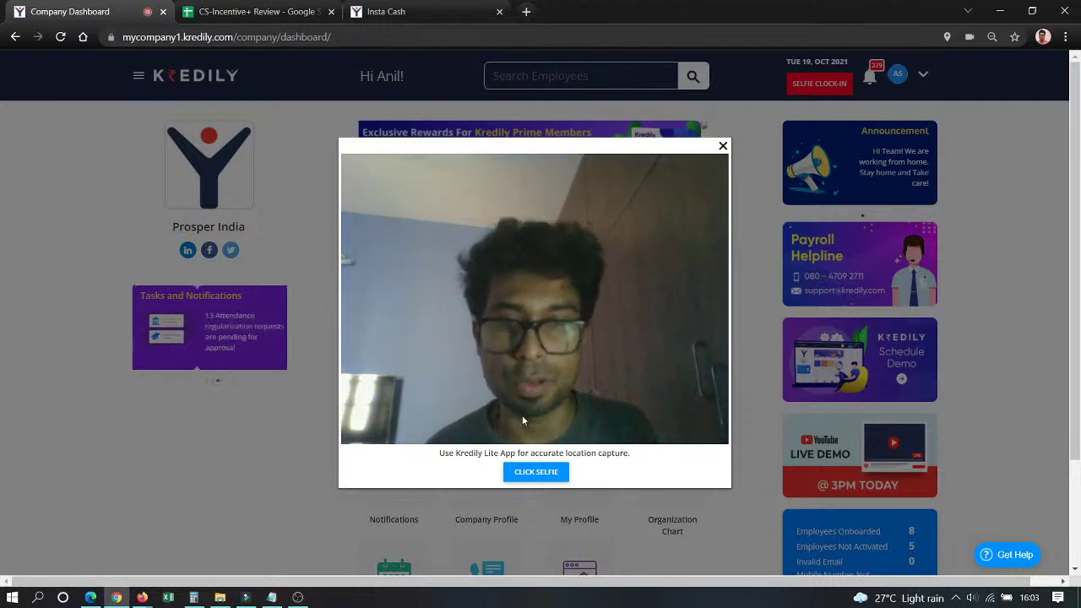
{"action": "left_click", "coordinate": [522, 474]}
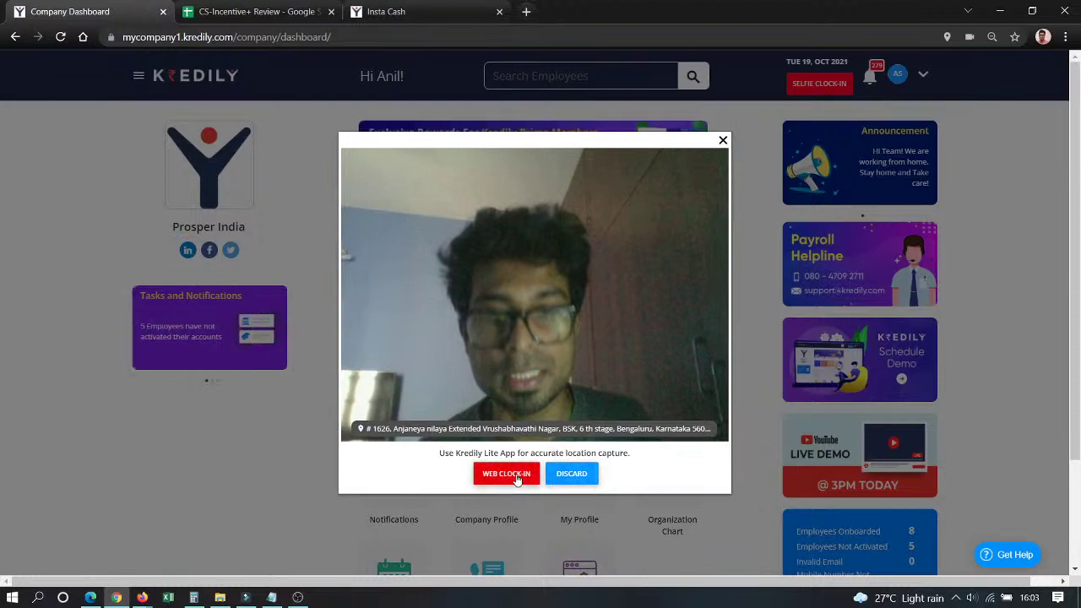
{"action": "left_click", "coordinate": [517, 475]}
{"action": "left_click", "coordinate": [545, 391]}
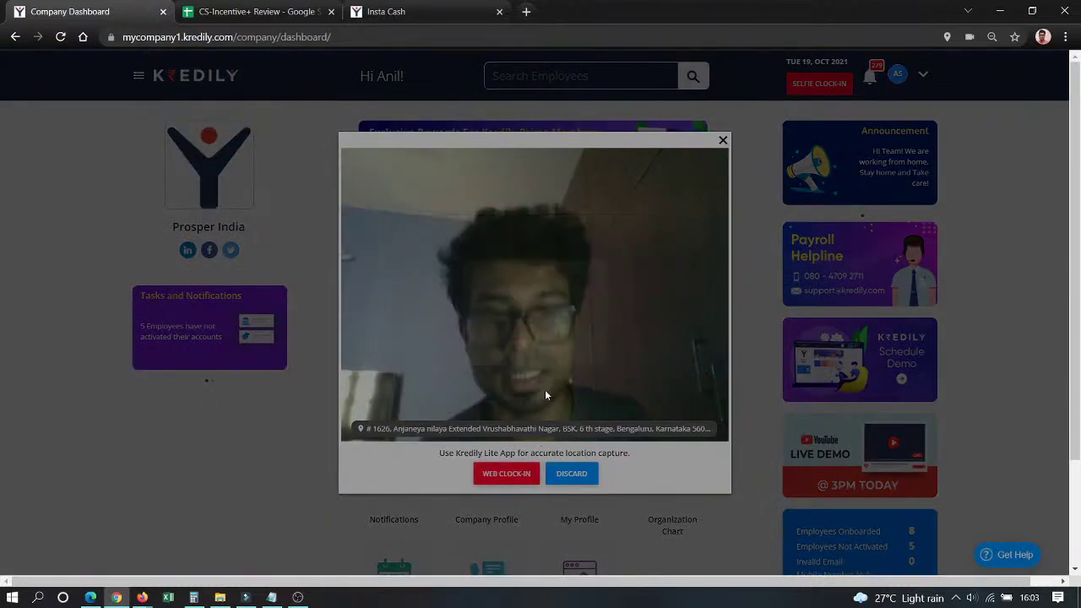
{"action": "left_click", "coordinate": [723, 141]}
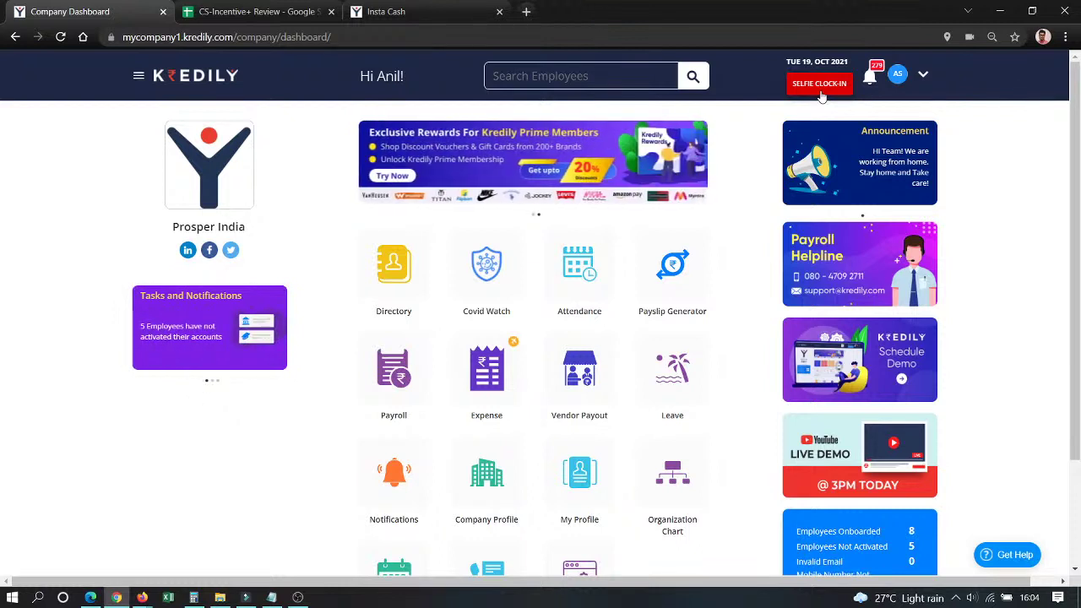
Open the attendance logs and show the employee's own monthly log in User view
{"action": "left_click", "coordinate": [578, 273]}
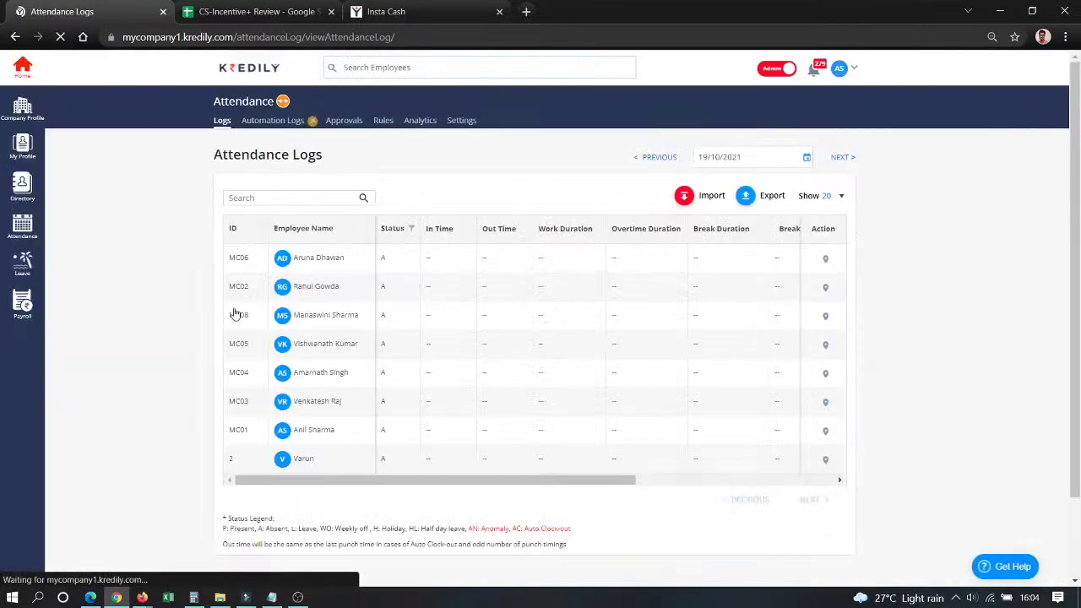
{"action": "left_click", "coordinate": [777, 69]}
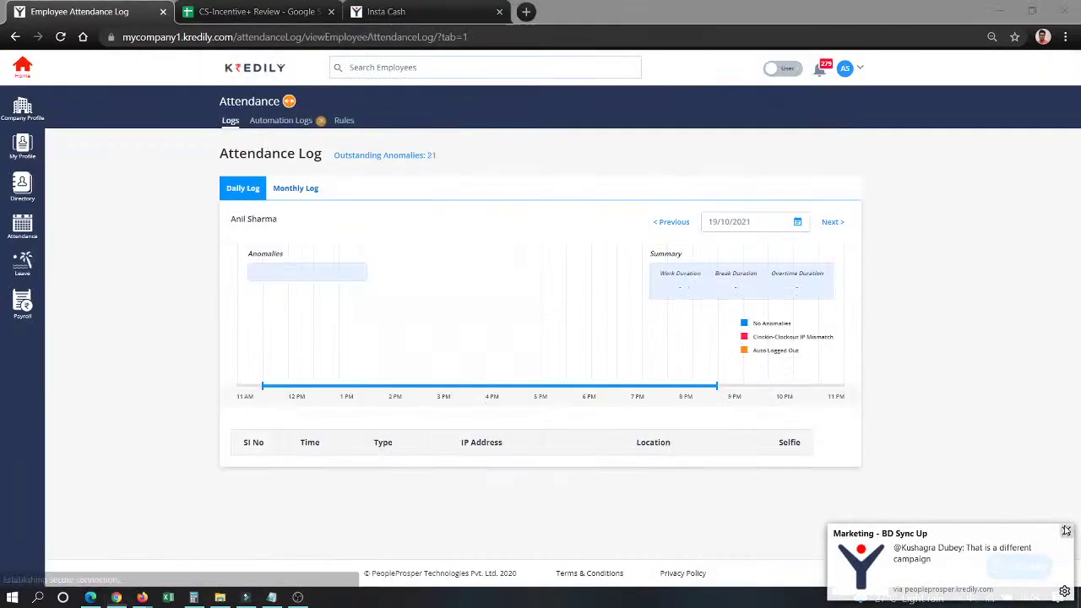
{"action": "left_click", "coordinate": [1065, 532]}
{"action": "left_click", "coordinate": [283, 191]}
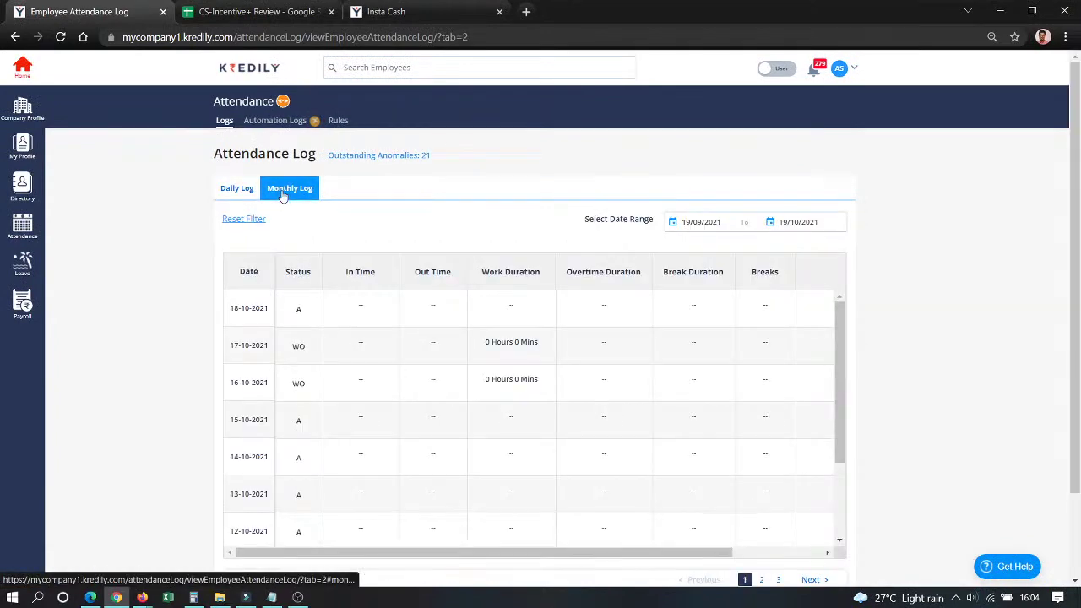
{"action": "scroll", "coordinate": [313, 411], "scroll_direction": "down", "scroll_amount": 2}
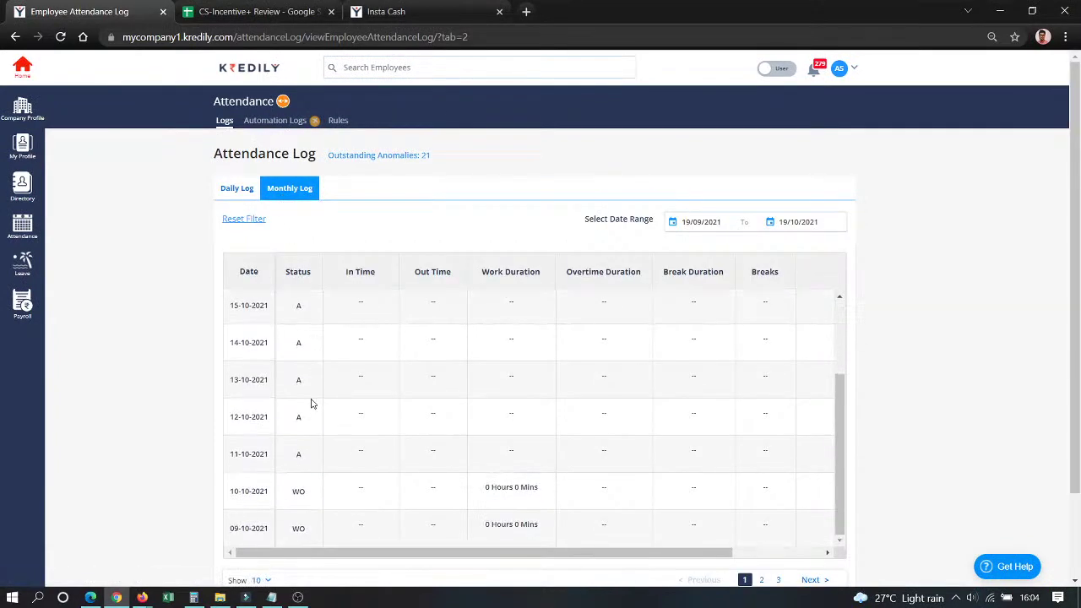
{"action": "scroll", "coordinate": [311, 404], "scroll_direction": "up", "scroll_amount": 2}
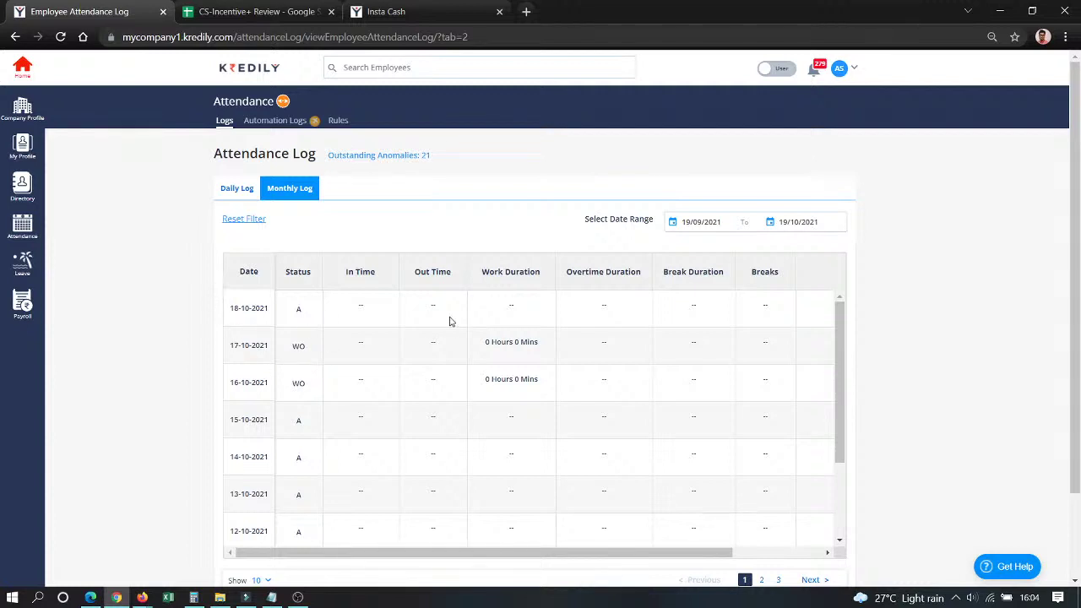
Check page 2 of the monthly log, then switch back to the Admin attendance view
{"action": "scroll", "coordinate": [308, 359], "scroll_direction": "down", "scroll_amount": 4}
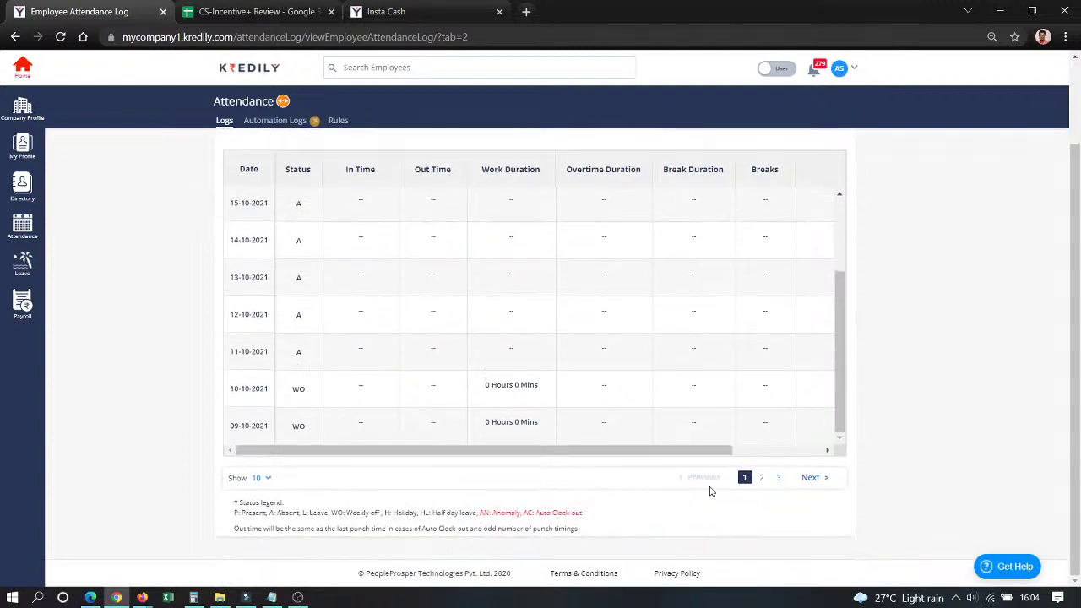
{"action": "left_click", "coordinate": [760, 478]}
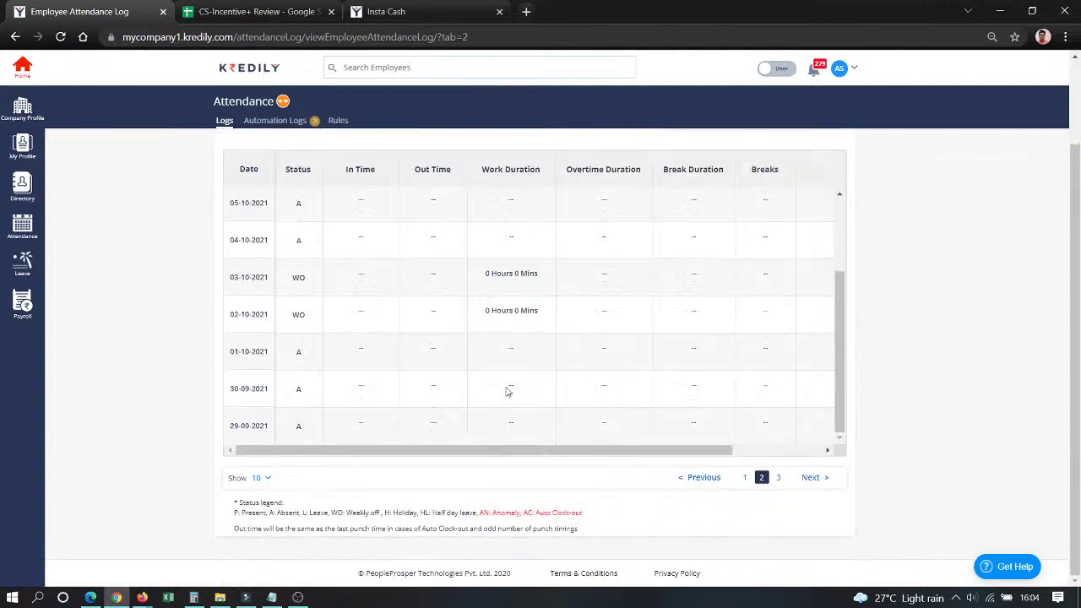
{"action": "scroll", "coordinate": [160, 420], "scroll_direction": "up", "scroll_amount": 1}
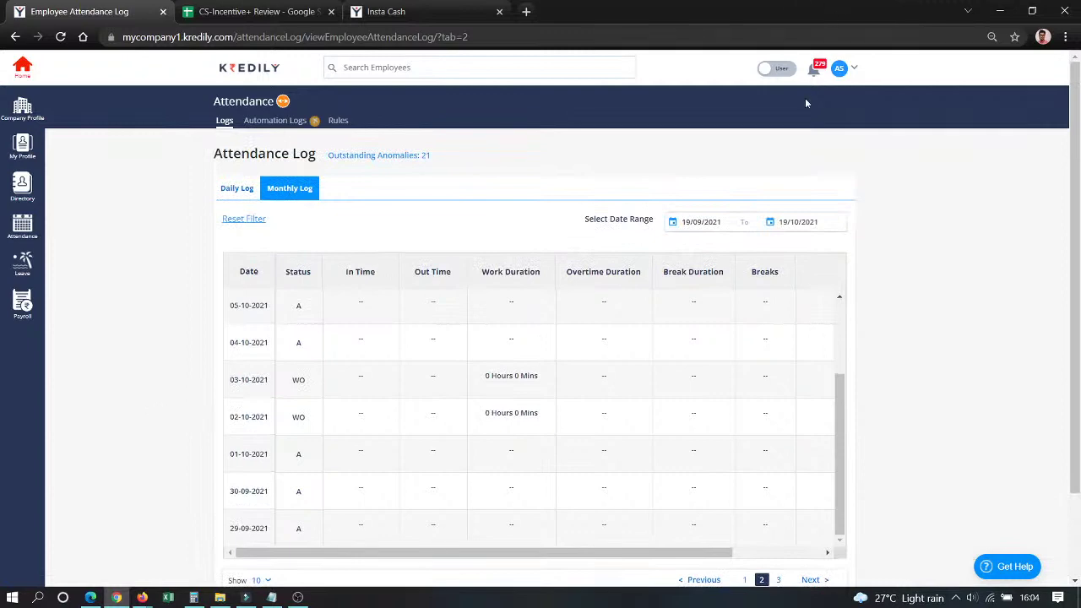
{"action": "left_click", "coordinate": [779, 72]}
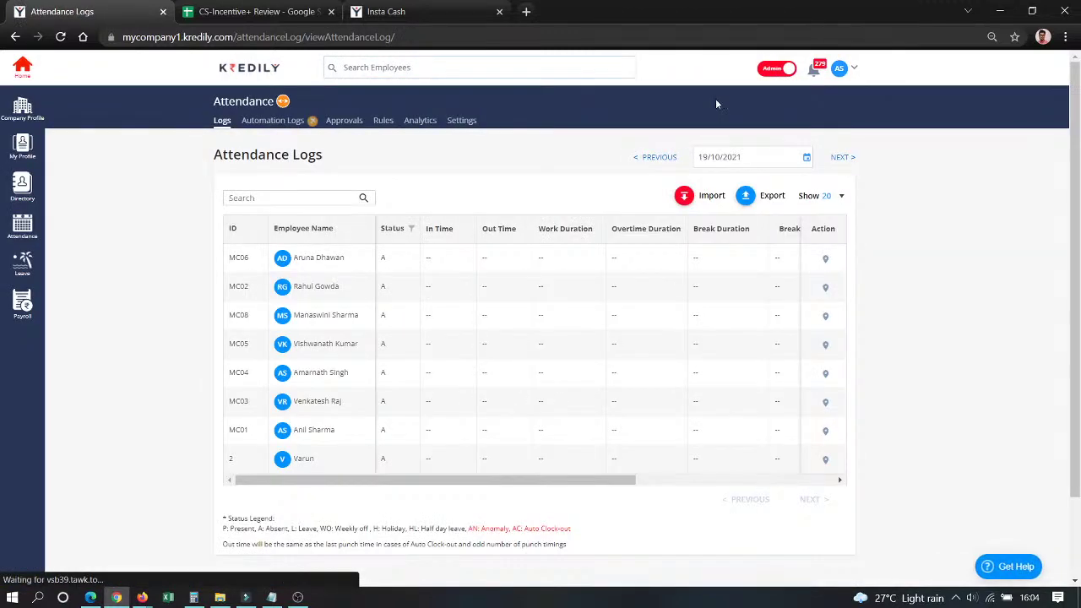
Load everyone's attendance for 11 October 2021, then switch to the employee's own daily log
{"action": "scroll", "coordinate": [345, 329], "scroll_direction": "down", "scroll_amount": 1}
{"action": "scroll", "coordinate": [439, 270], "scroll_direction": "up", "scroll_amount": 1}
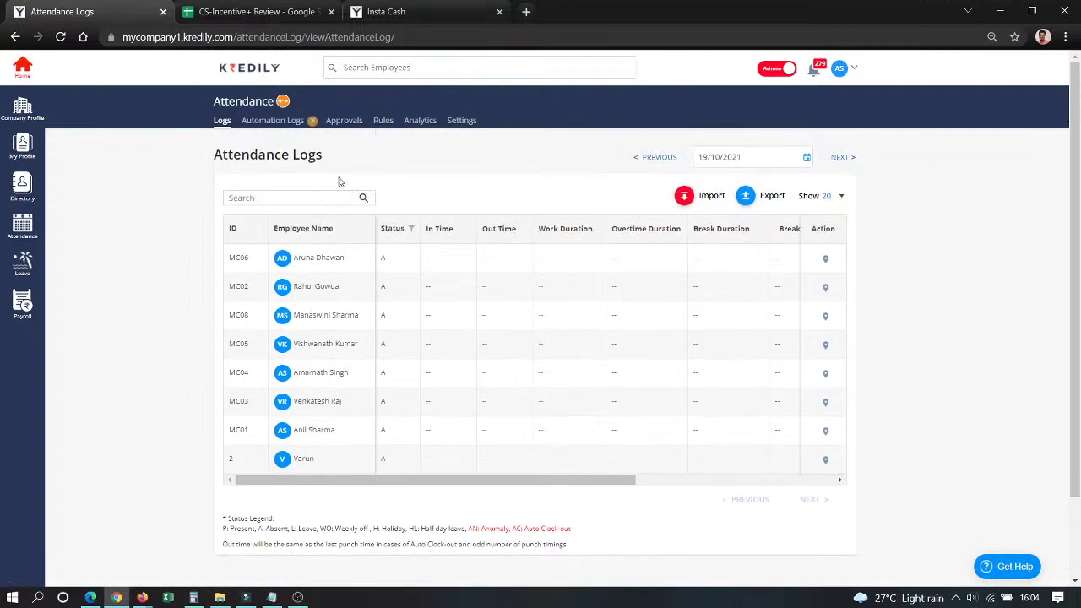
{"action": "left_click", "coordinate": [732, 160]}
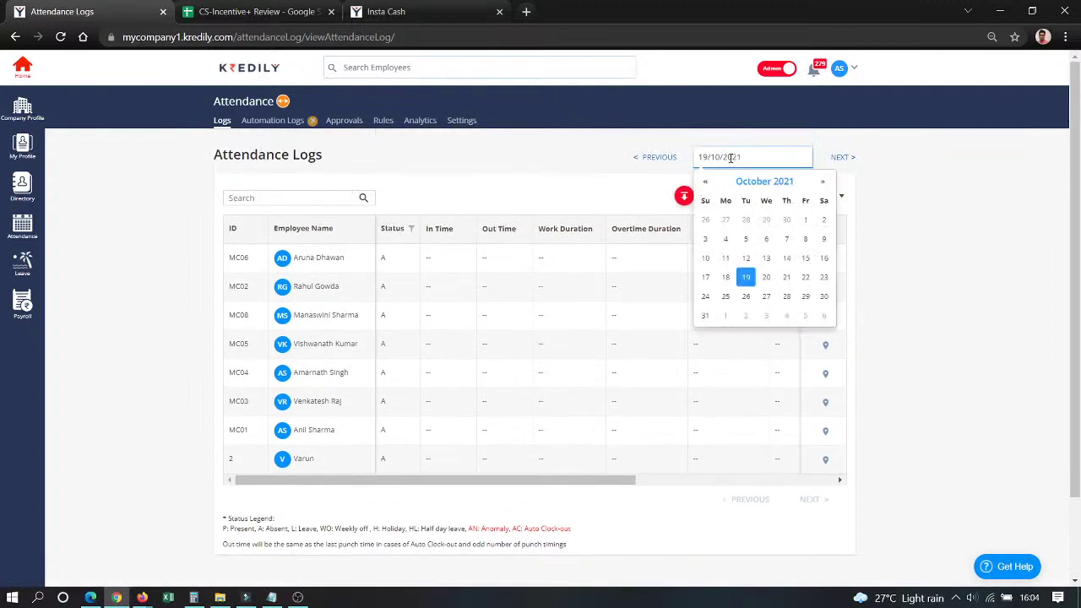
{"action": "left_click", "coordinate": [729, 262]}
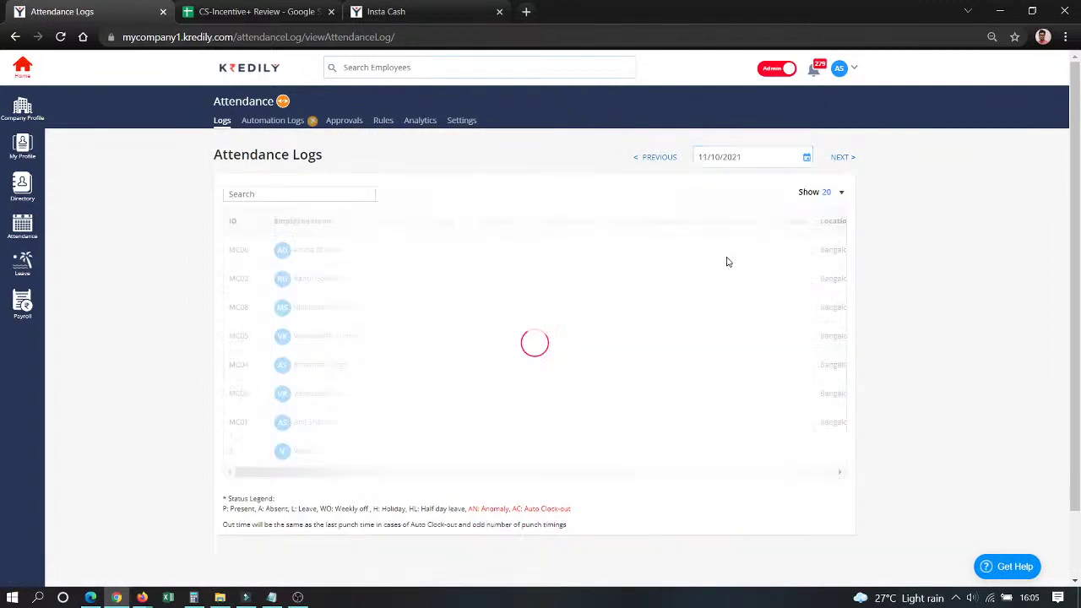
{"action": "scroll", "coordinate": [414, 446], "scroll_direction": "down", "scroll_amount": 2}
{"action": "scroll", "coordinate": [405, 445], "scroll_direction": "up", "scroll_amount": 2}
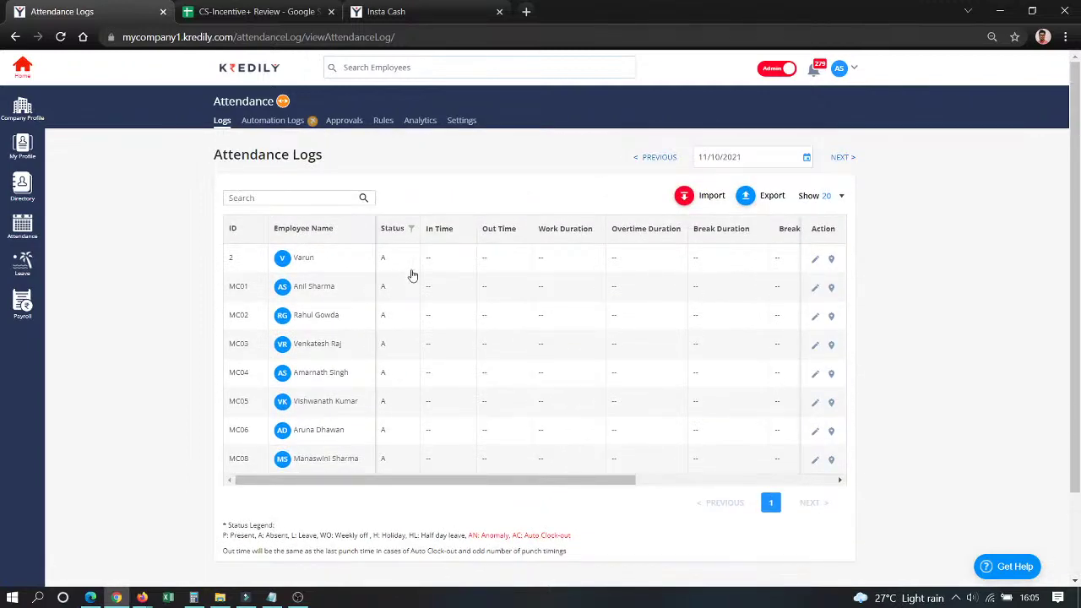
{"action": "left_click", "coordinate": [772, 67]}
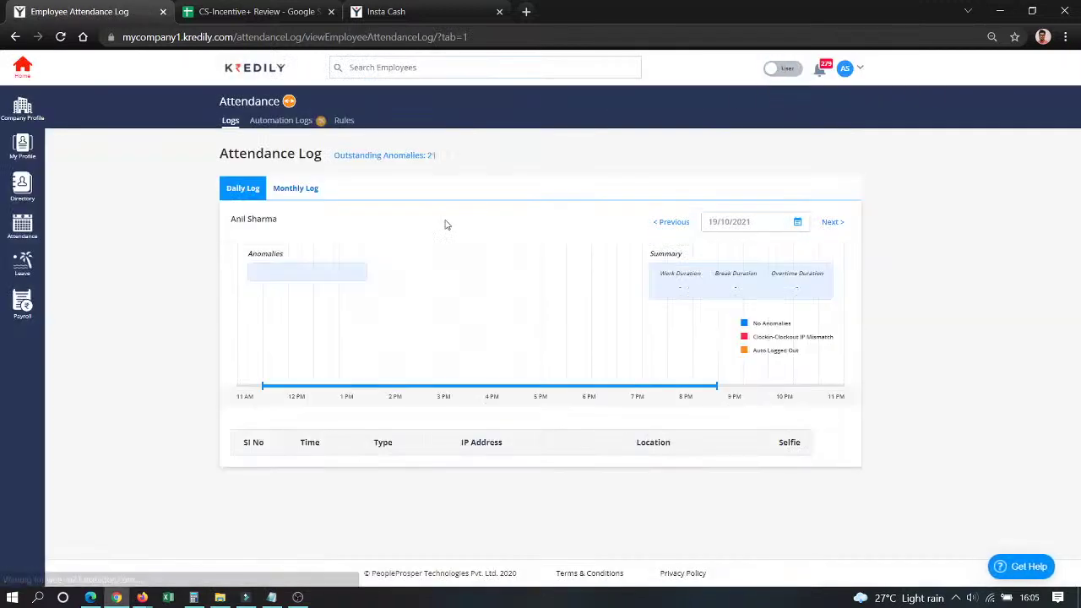
Show the 19/09–19/10/2021 monthly log, point out 18-10-2021 as absent, and reveal the Action column
{"action": "left_click", "coordinate": [319, 191]}
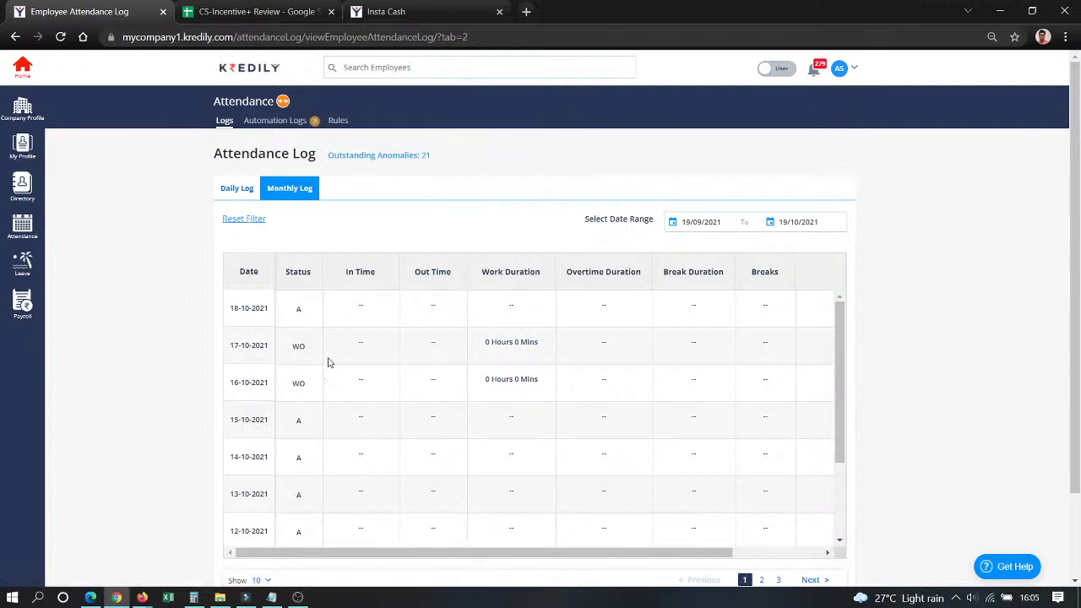
{"action": "left_click_drag", "start_coordinate": [229, 309], "coordinate": [270, 315]}
{"action": "left_click", "coordinate": [292, 314]}
{"action": "scroll", "coordinate": [291, 315], "scroll_direction": "right", "scroll_amount": 2}
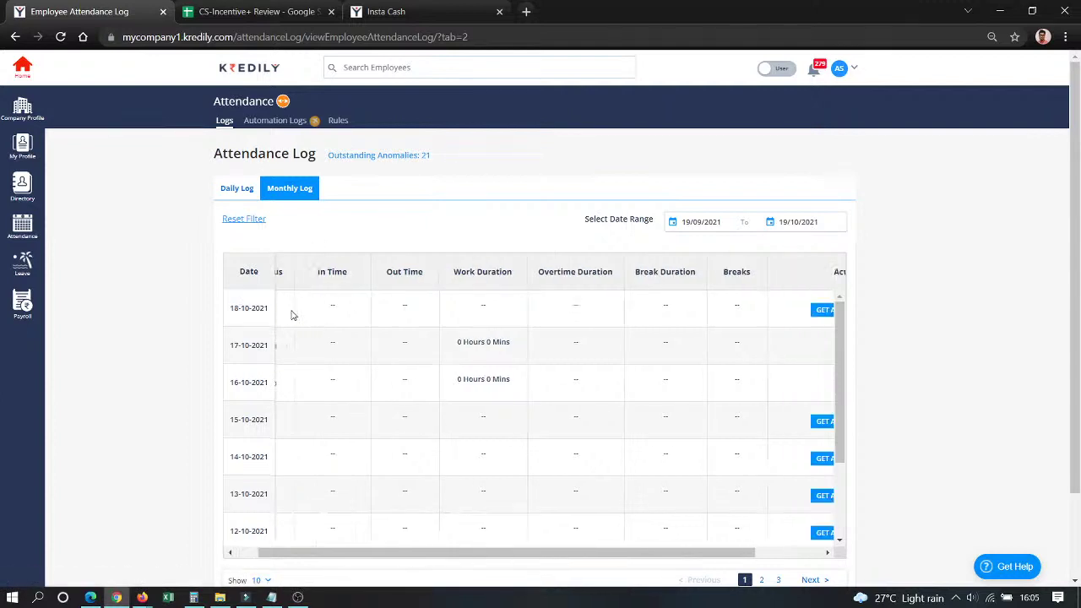
{"action": "scroll", "coordinate": [292, 315], "scroll_direction": "right", "scroll_amount": 1}
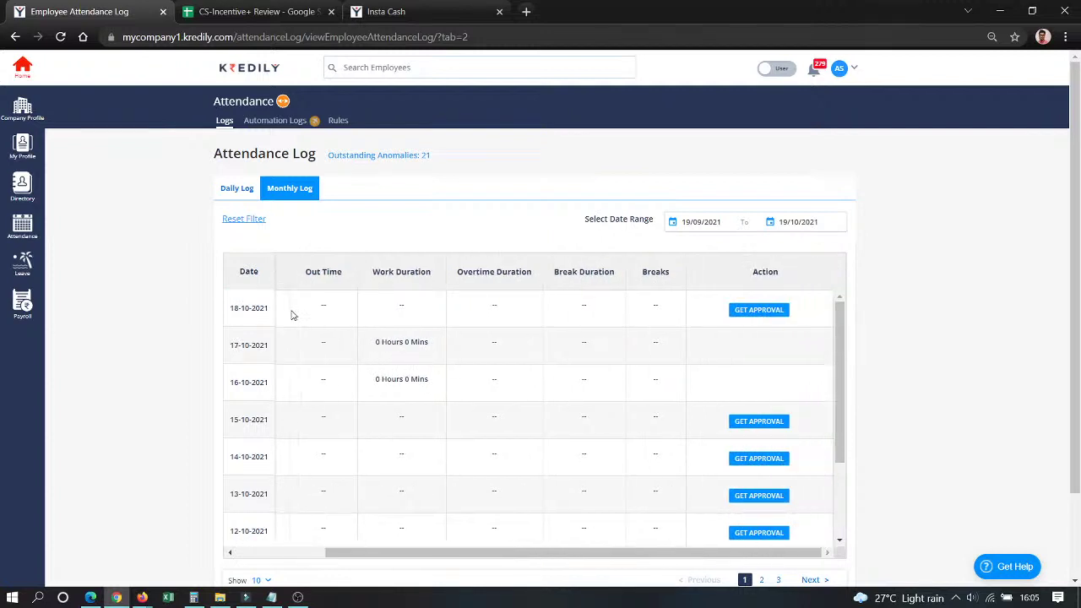
{"action": "scroll", "coordinate": [292, 315], "scroll_direction": "left", "scroll_amount": 3}
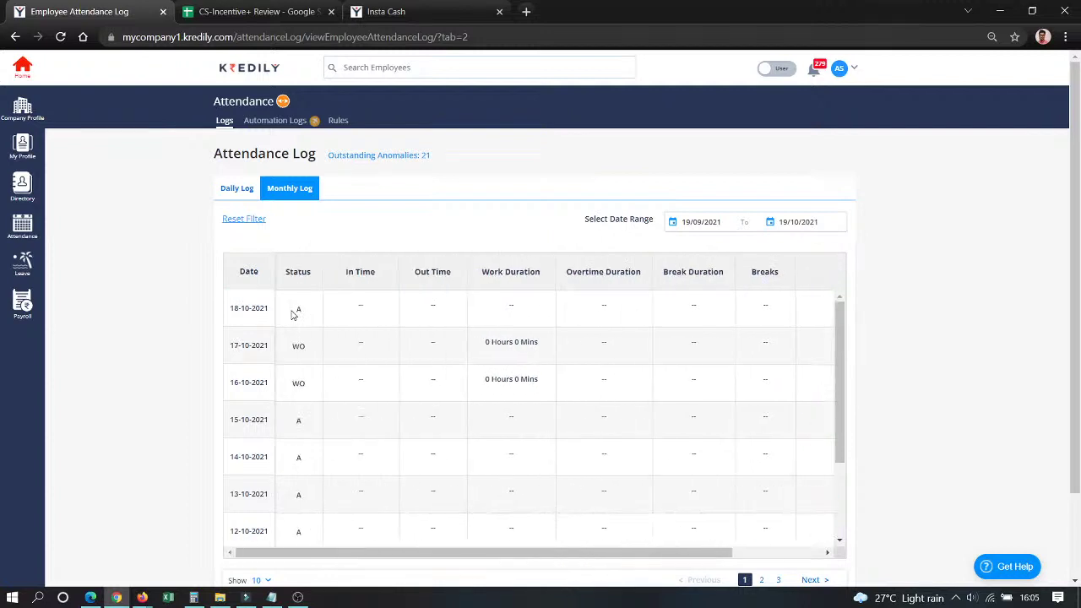
{"action": "left_click_drag", "start_coordinate": [291, 315], "coordinate": [309, 315]}
{"action": "scroll", "coordinate": [309, 315], "scroll_direction": "right", "scroll_amount": 5}
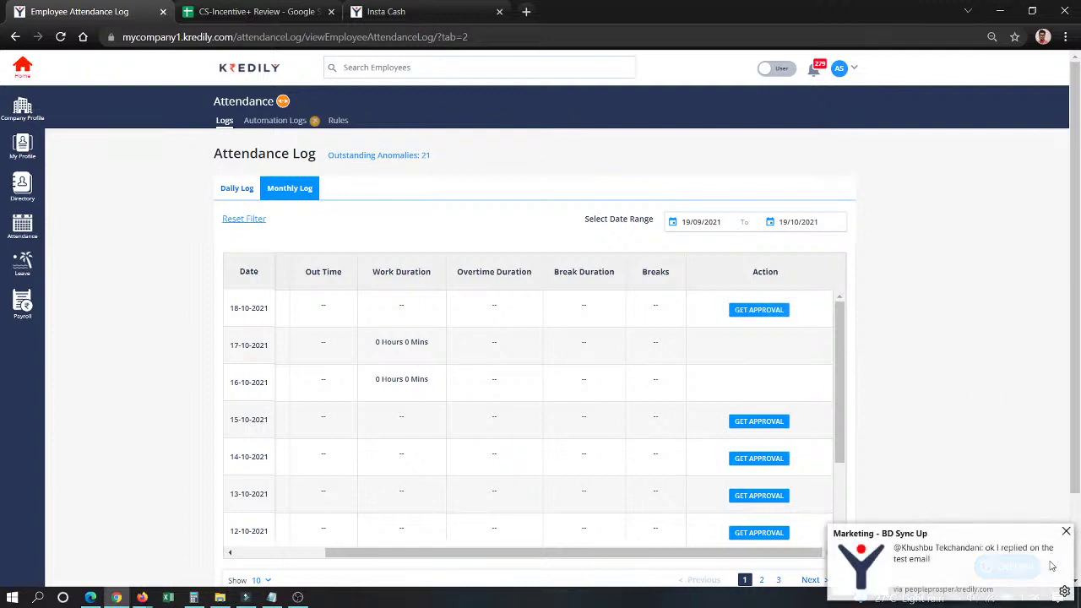
{"action": "left_click", "coordinate": [1065, 533]}
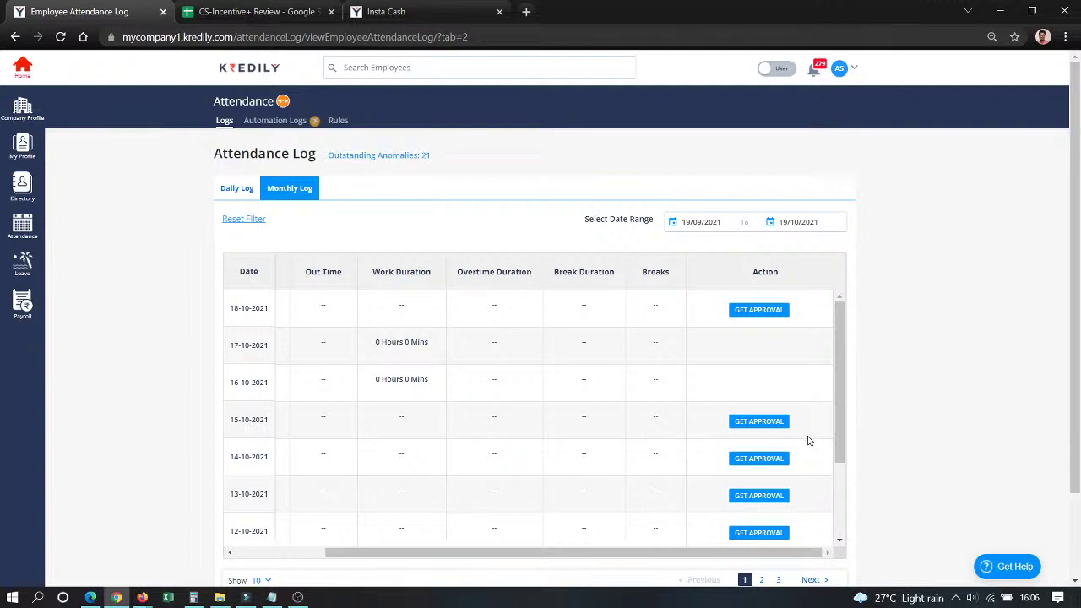
Request approval for 18-10-2021 with exact times 09:00 AM to 08:00 PM
{"action": "left_click", "coordinate": [759, 311]}
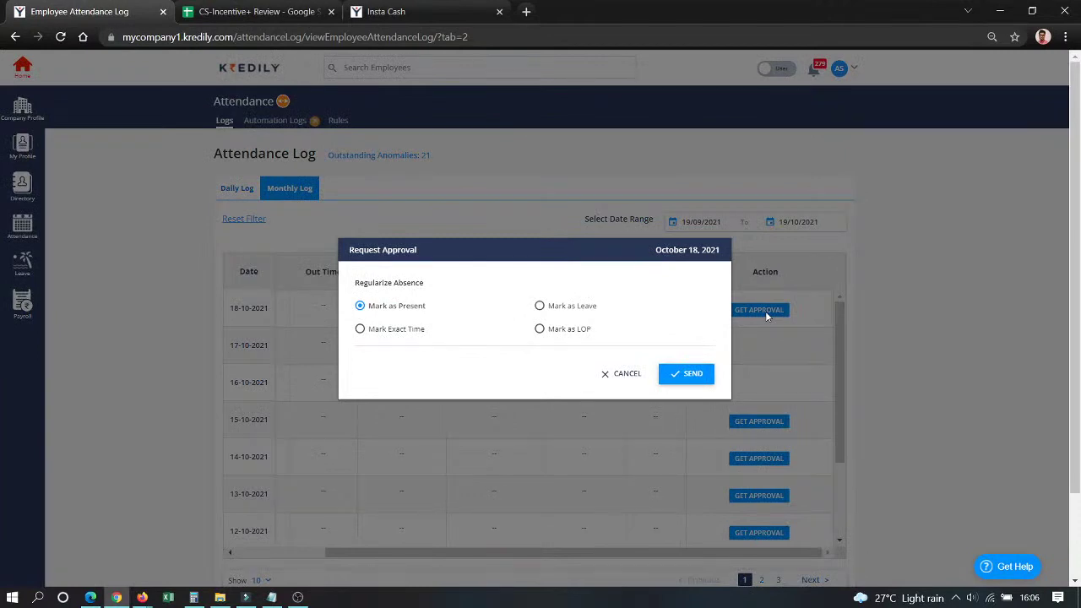
{"action": "left_click", "coordinate": [360, 329]}
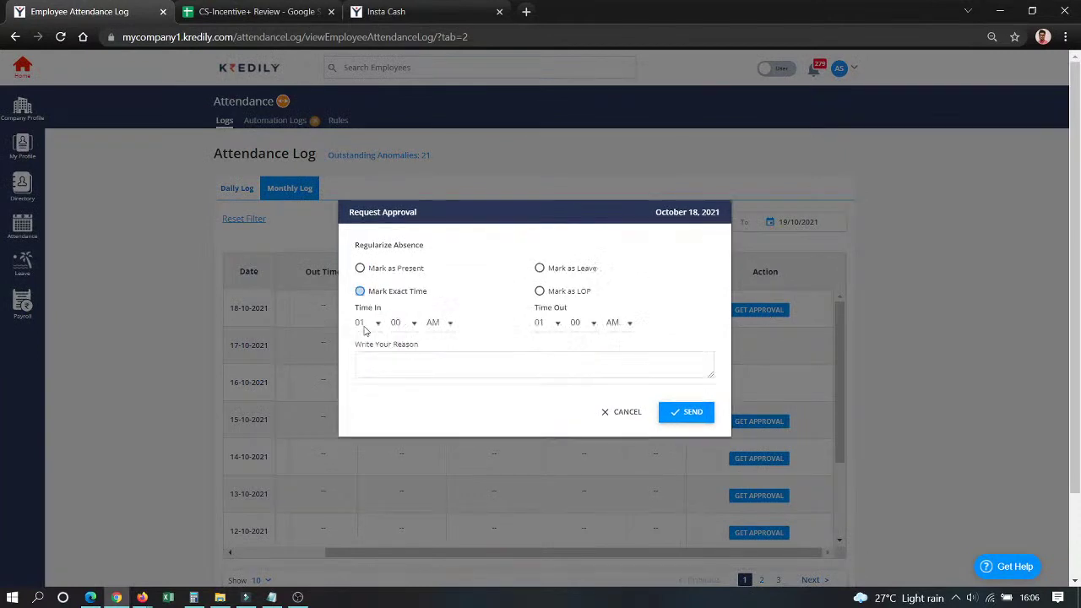
{"action": "left_click", "coordinate": [362, 324]}
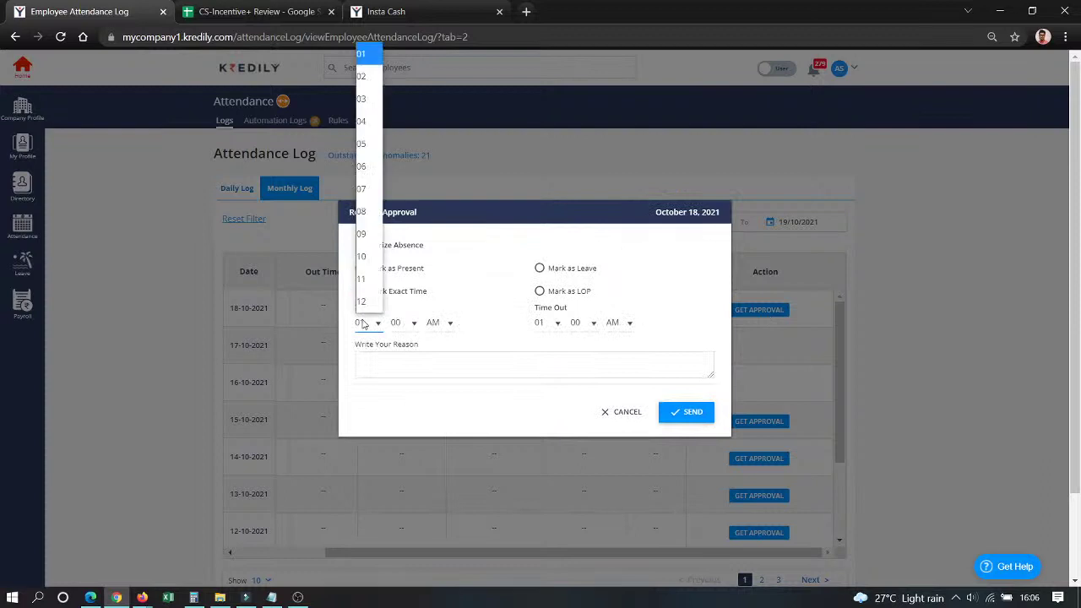
{"action": "left_click", "coordinate": [369, 240]}
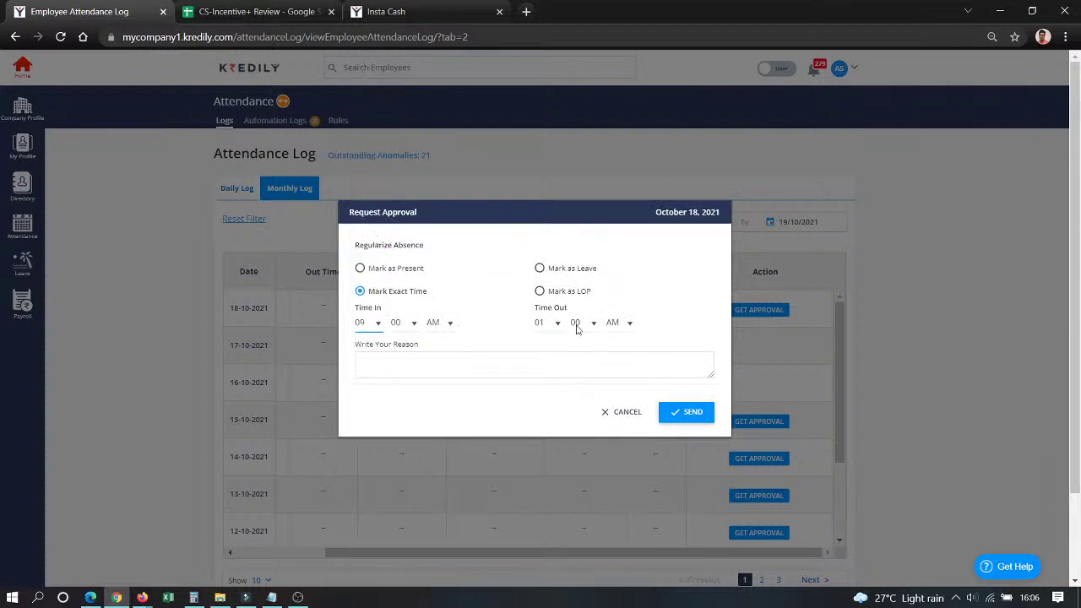
{"action": "left_click", "coordinate": [548, 324]}
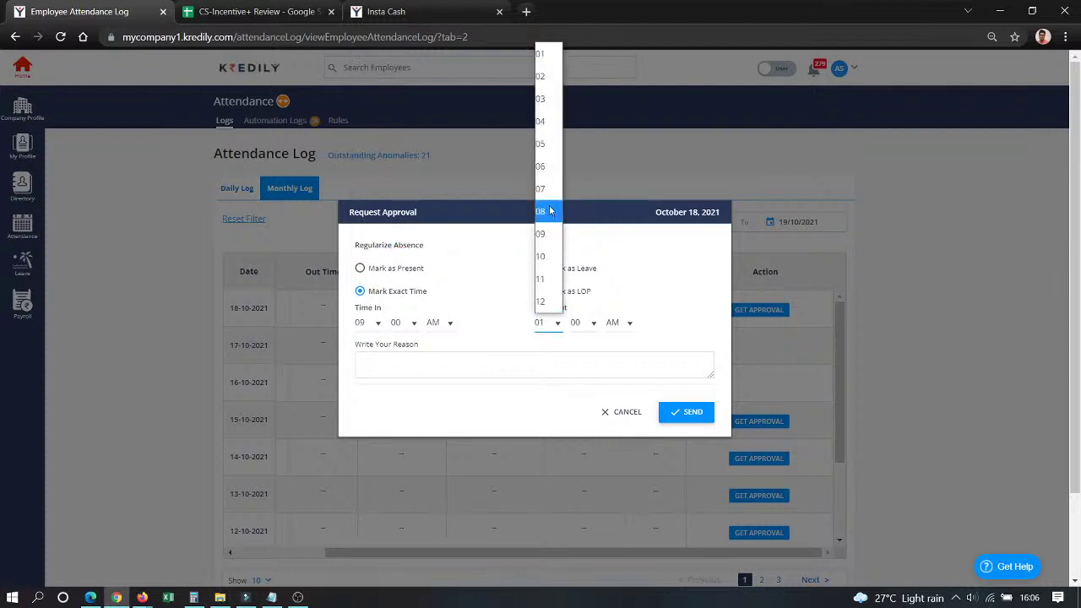
{"action": "left_click", "coordinate": [549, 210]}
{"action": "left_click", "coordinate": [629, 324]}
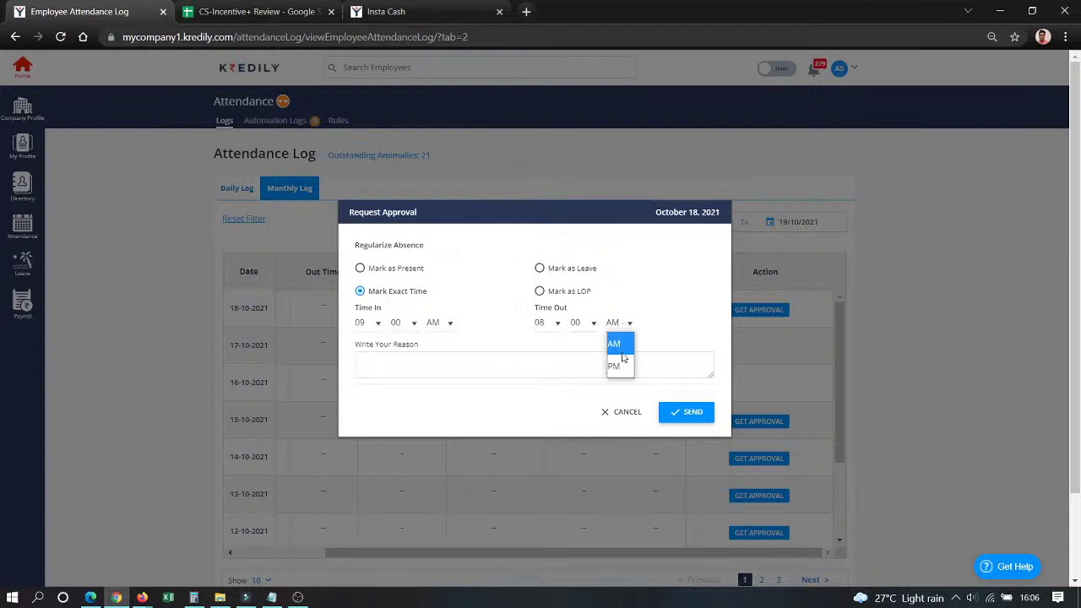
{"action": "left_click", "coordinate": [613, 368]}
Enter the reason 'I forgot to clock-in. Please approve my attendance.' and send the request
{"action": "left_click", "coordinate": [612, 369]}
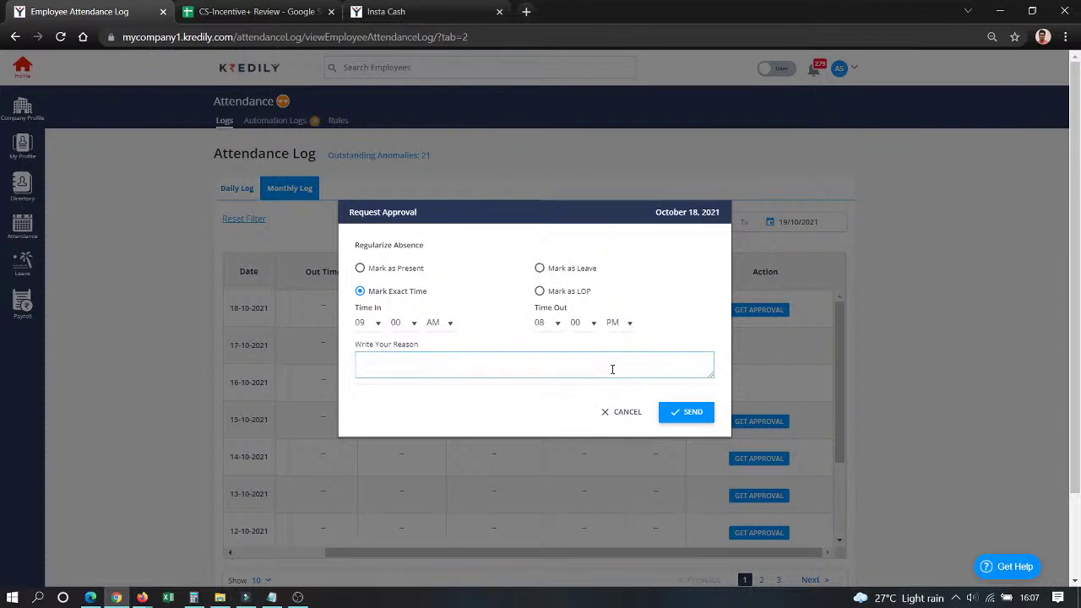
{"action": "type", "text": "I fporgot to"}
{"action": "key", "text": "BackSpace"}
{"action": "key", "text": "BackSpace"}
{"action": "key", "text": "BackSpace"}
{"action": "key", "text": "BackSpace"}
{"action": "key", "text": "BackSpace"}
{"action": "key", "text": "BackSpace"}
{"action": "key", "text": "BackSpace"}
{"action": "key", "text": "BackSpace"}
{"action": "key", "text": "BackSpace"}
{"action": "type", "text": "orgot to cloc"}
{"action": "key", "text": "BackSpace"}
{"action": "type", "text": "lock-in. Please approve my att"}
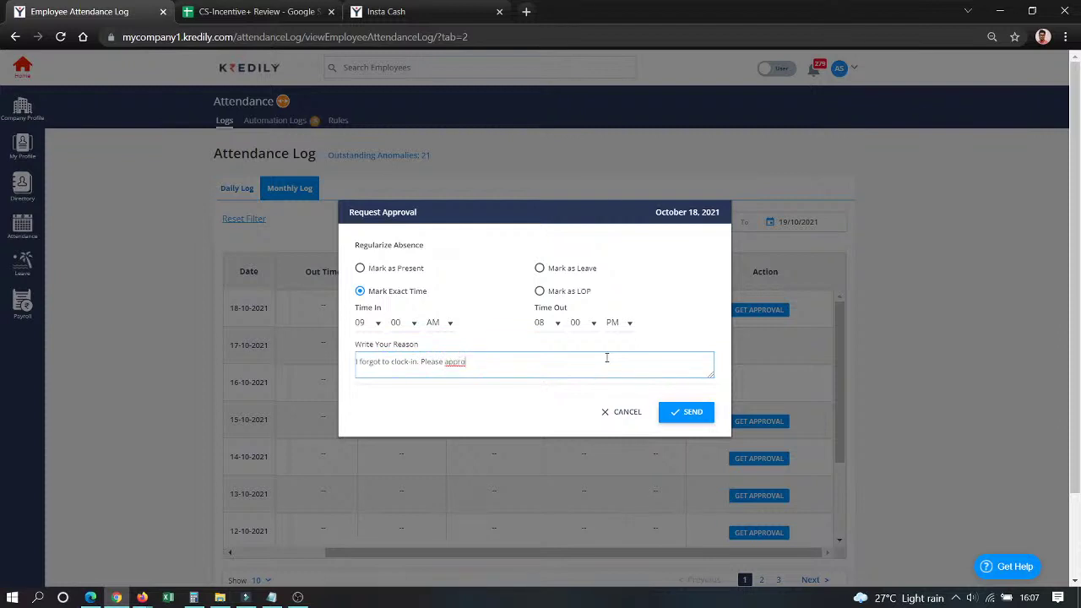
{"action": "type", "text": "rend"}
{"action": "key", "text": "BackSpace"}
{"action": "key", "text": "BackSpace"}
{"action": "key", "text": "BackSpace"}
{"action": "type", "text": "endance."}
{"action": "left_click", "coordinate": [681, 415]}
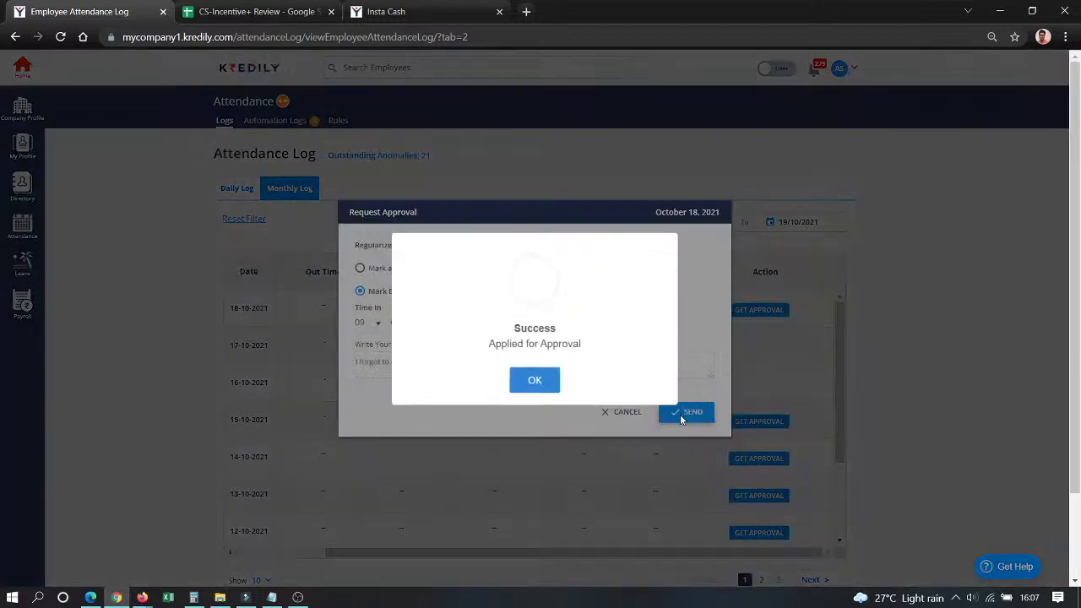
Close the 'Applied for Approval' success popup with OK
{"action": "left_click", "coordinate": [526, 379]}
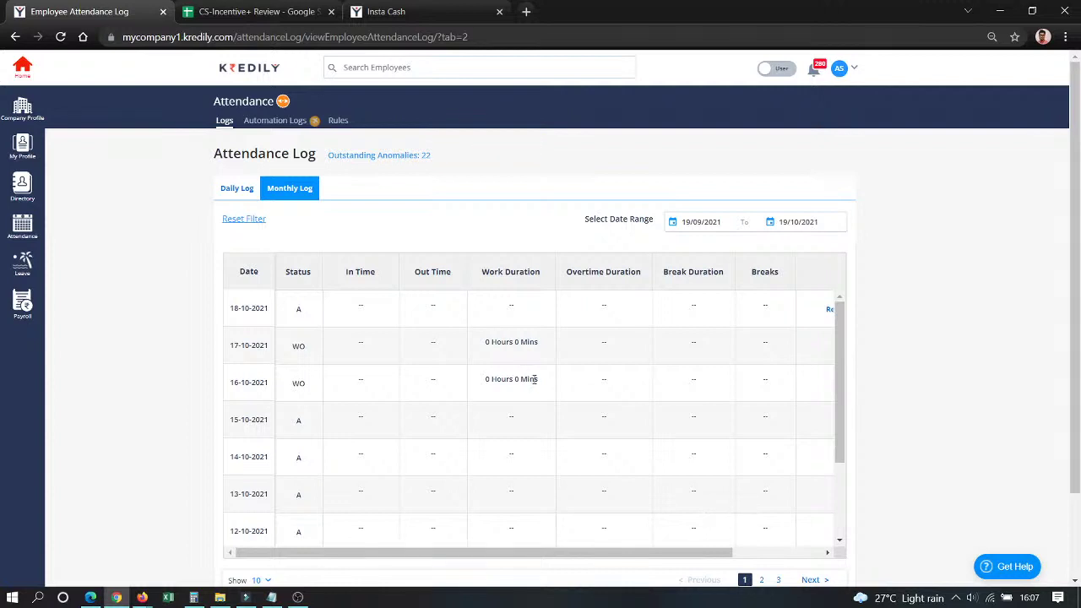
Return to the dashboard via the KREDILY logo and open the Payroll tile
{"action": "left_click", "coordinate": [256, 73]}
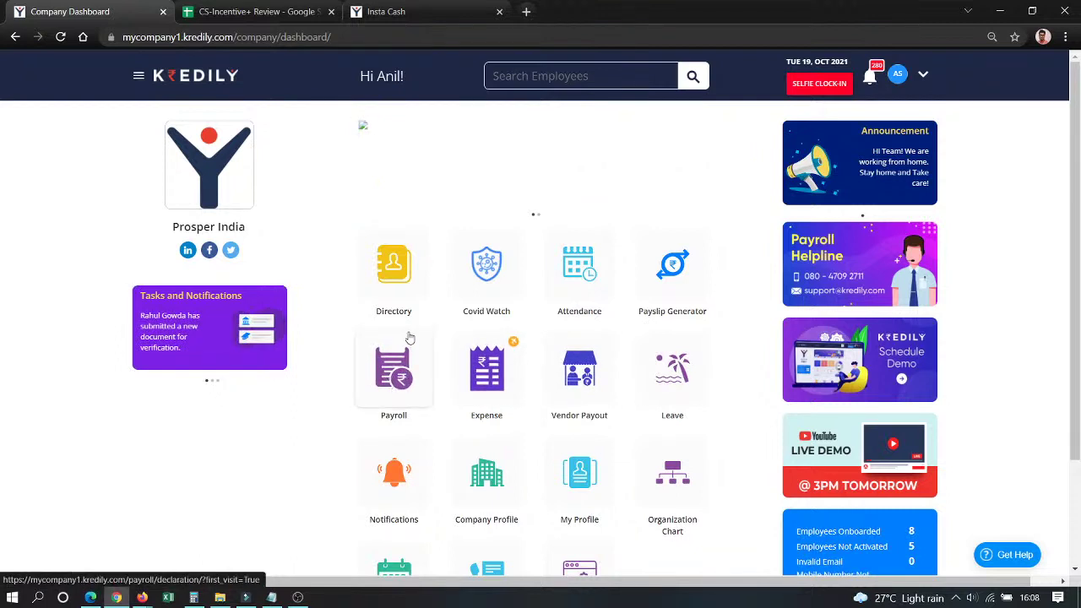
{"action": "left_click", "coordinate": [390, 366]}
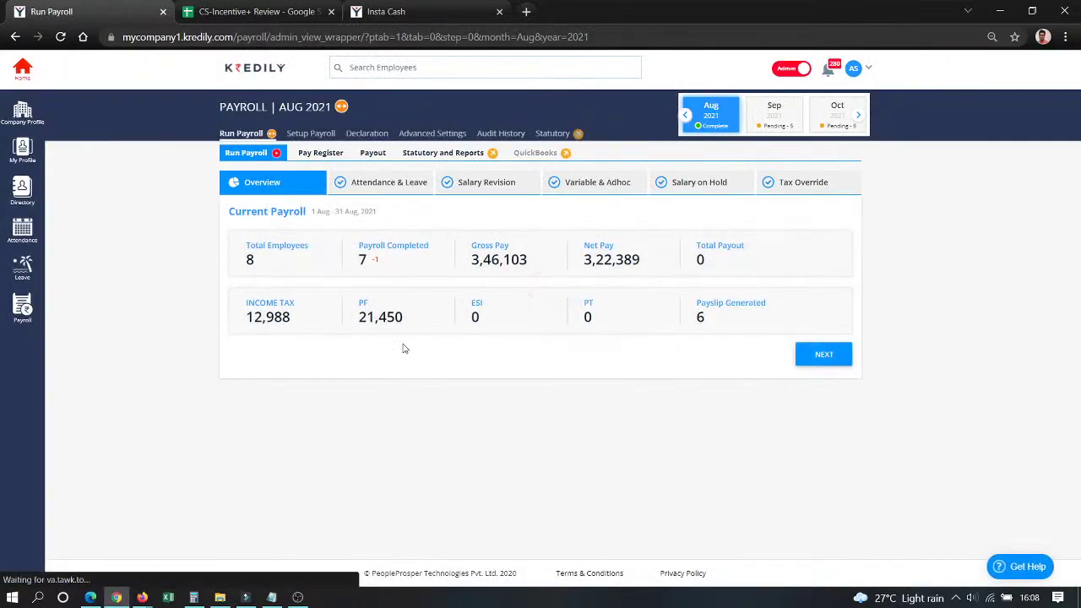
Switch the Run Payroll page from Admin to User to see the August 2021 payslip
{"action": "left_click", "coordinate": [793, 72]}
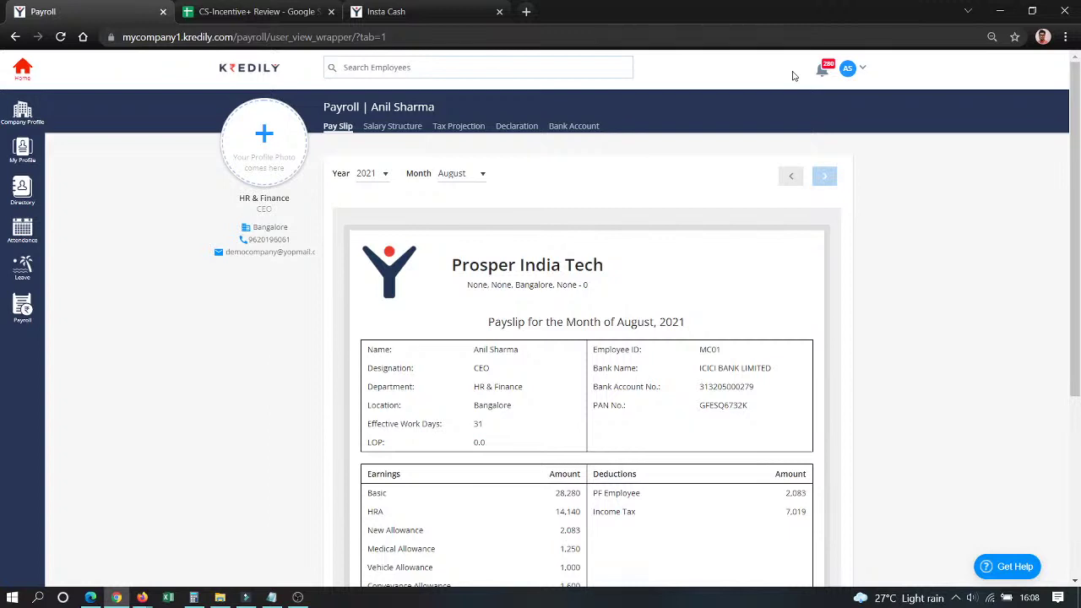
Keep August as the payslip month and queue its download, closing the export notice
{"action": "left_click", "coordinate": [460, 173]}
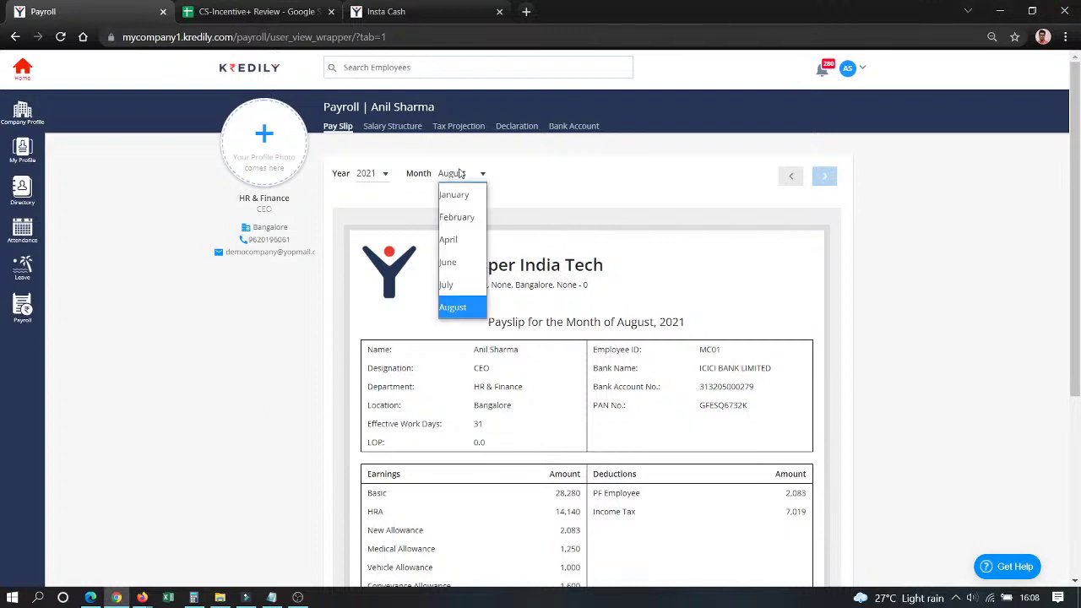
{"action": "left_click", "coordinate": [460, 173]}
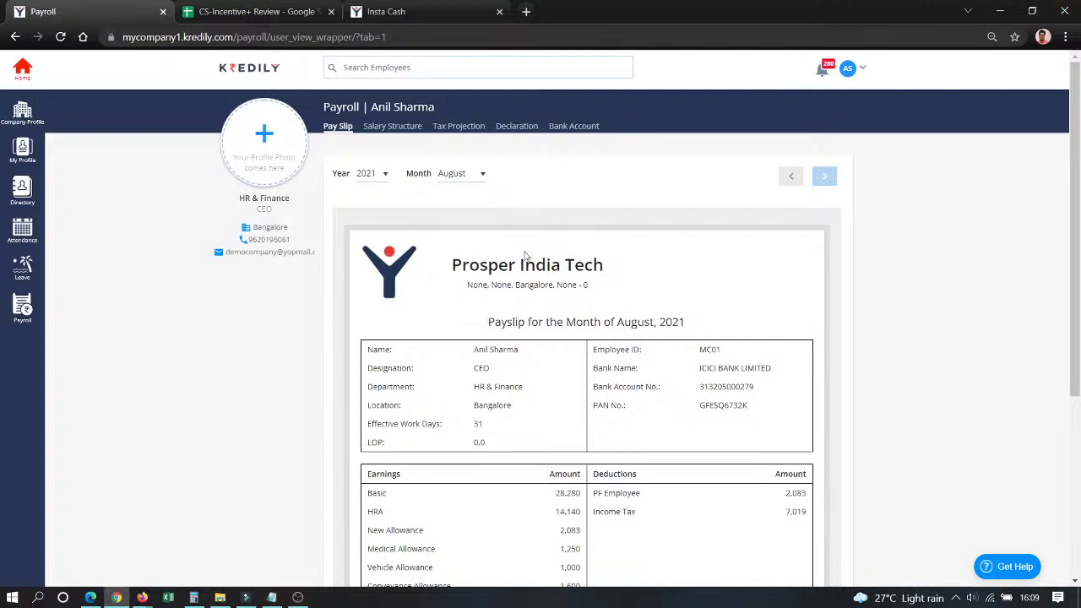
{"action": "scroll", "coordinate": [565, 347], "scroll_direction": "down", "scroll_amount": 4}
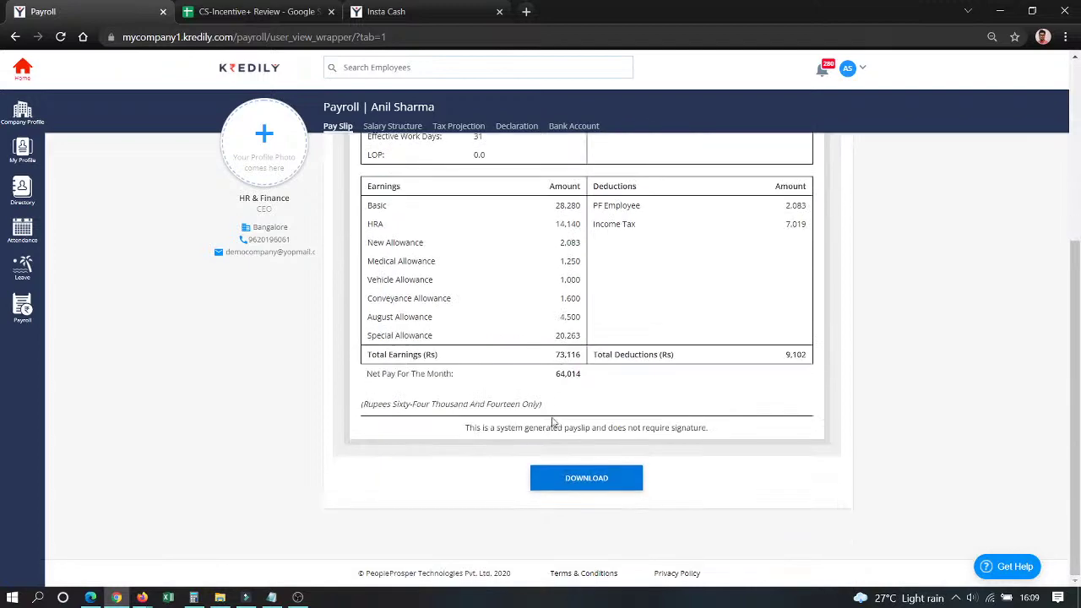
{"action": "left_click", "coordinate": [568, 478]}
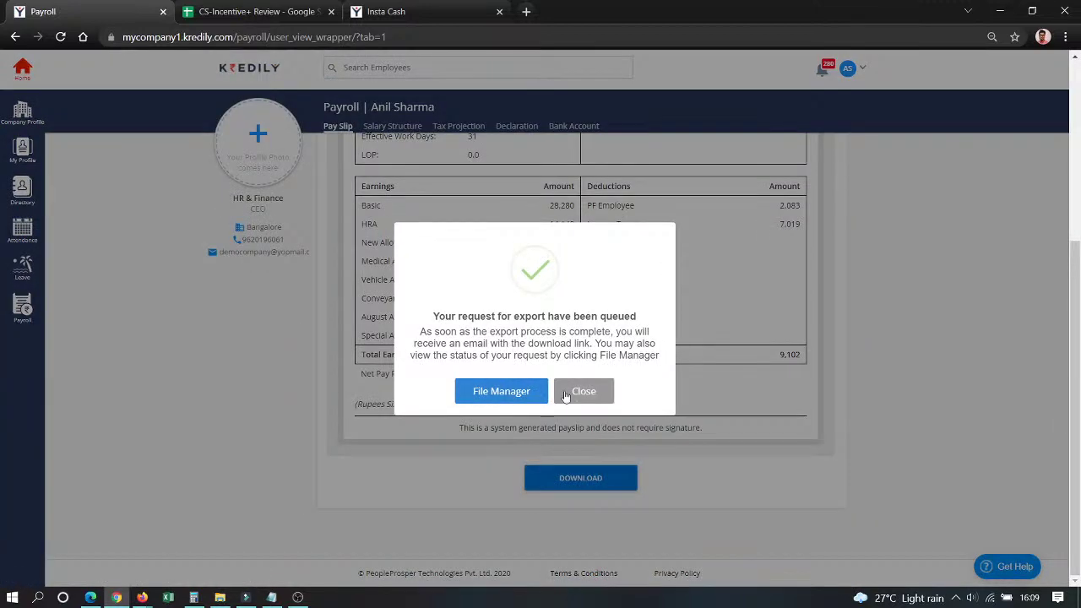
{"action": "left_click", "coordinate": [583, 393]}
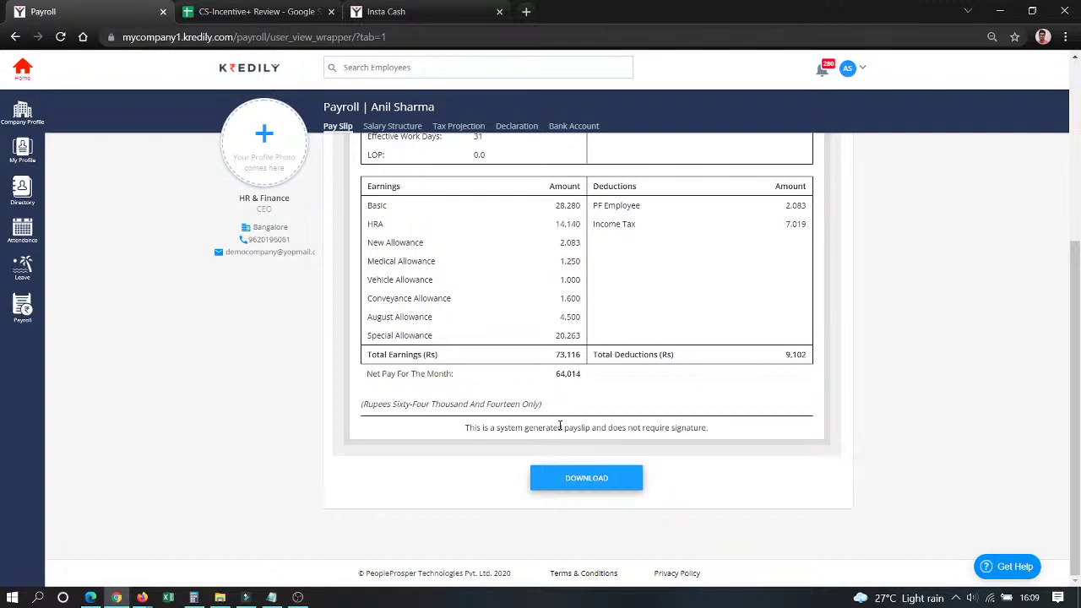
Recheck the month list, keep August, and review the payslip totals (net pay 64,014)
{"action": "scroll", "coordinate": [586, 473], "scroll_direction": "up", "scroll_amount": 4}
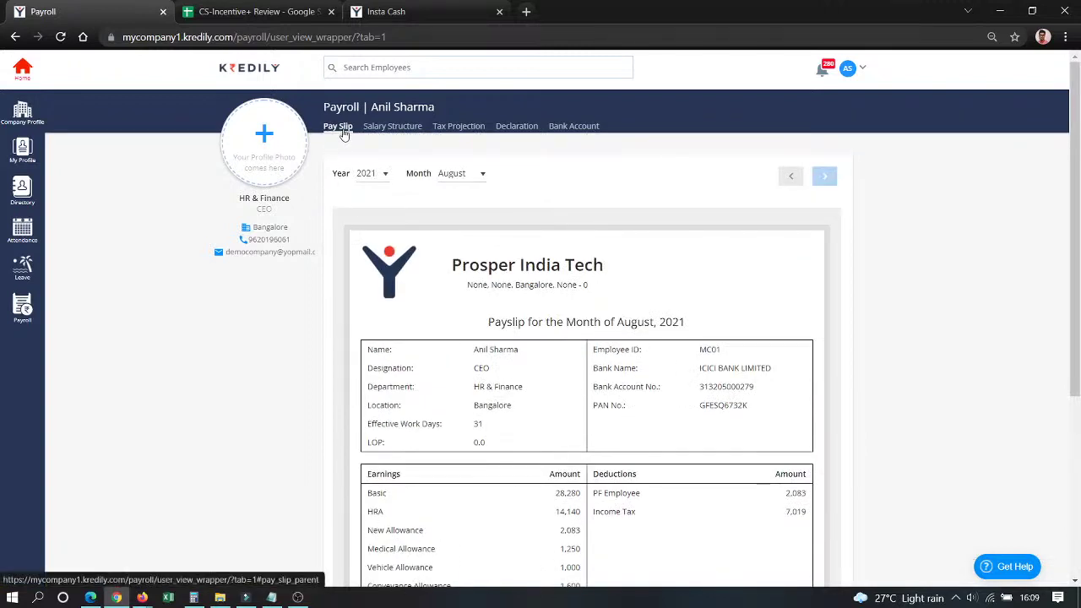
{"action": "left_click", "coordinate": [454, 173]}
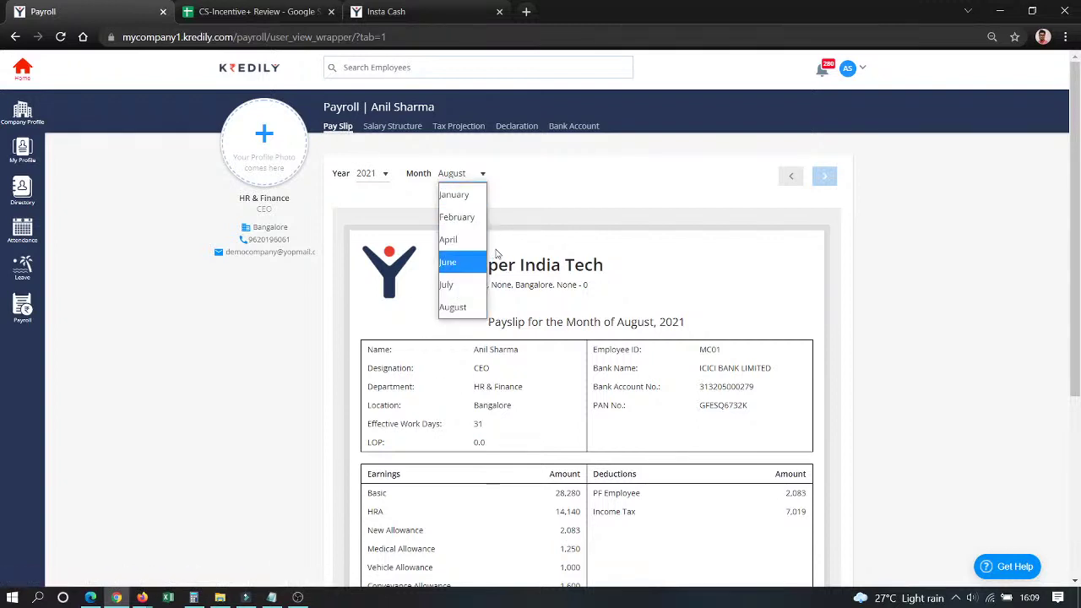
{"action": "left_click", "coordinate": [616, 184]}
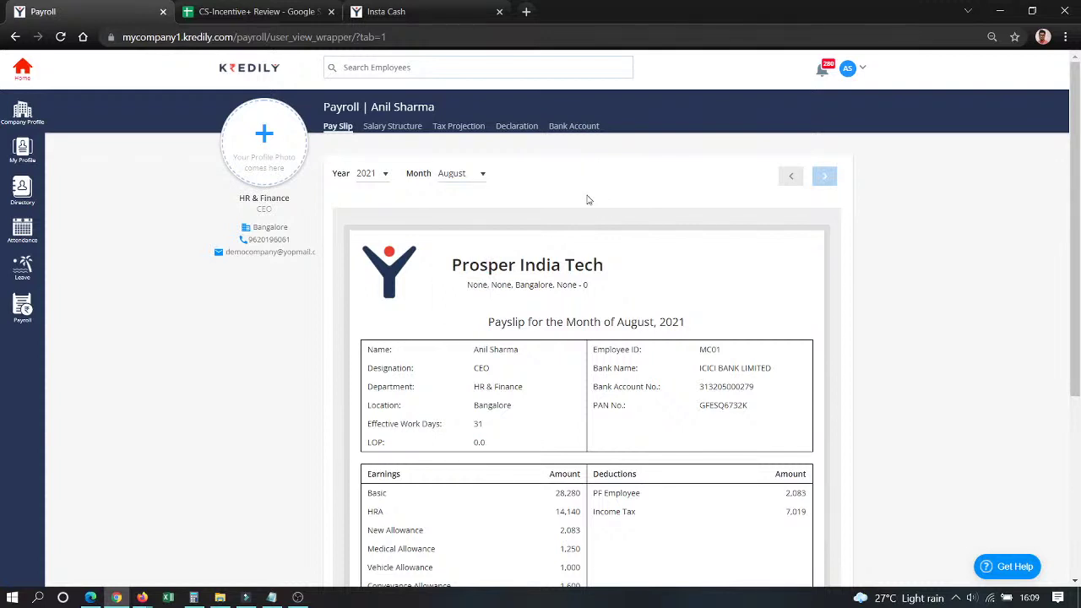
{"action": "left_click", "coordinate": [456, 173]}
{"action": "left_click", "coordinate": [450, 306]}
{"action": "scroll", "coordinate": [550, 425], "scroll_direction": "down", "scroll_amount": 3}
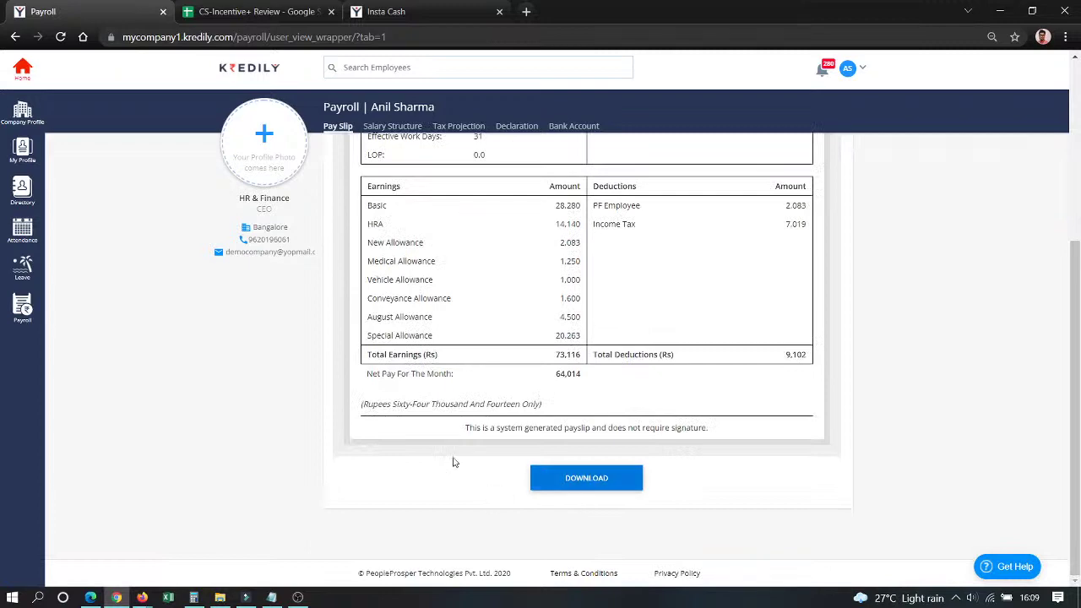
{"action": "scroll", "coordinate": [472, 470], "scroll_direction": "up", "scroll_amount": 2}
{"action": "scroll", "coordinate": [472, 470], "scroll_direction": "up", "scroll_amount": 2}
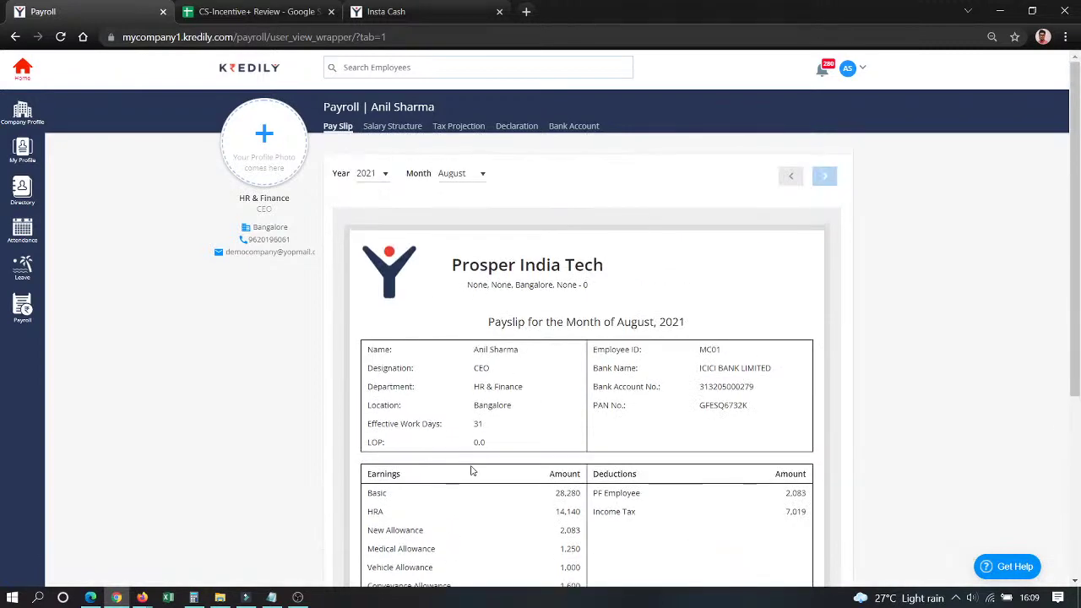
{"action": "scroll", "coordinate": [472, 470], "scroll_direction": "down", "scroll_amount": 3}
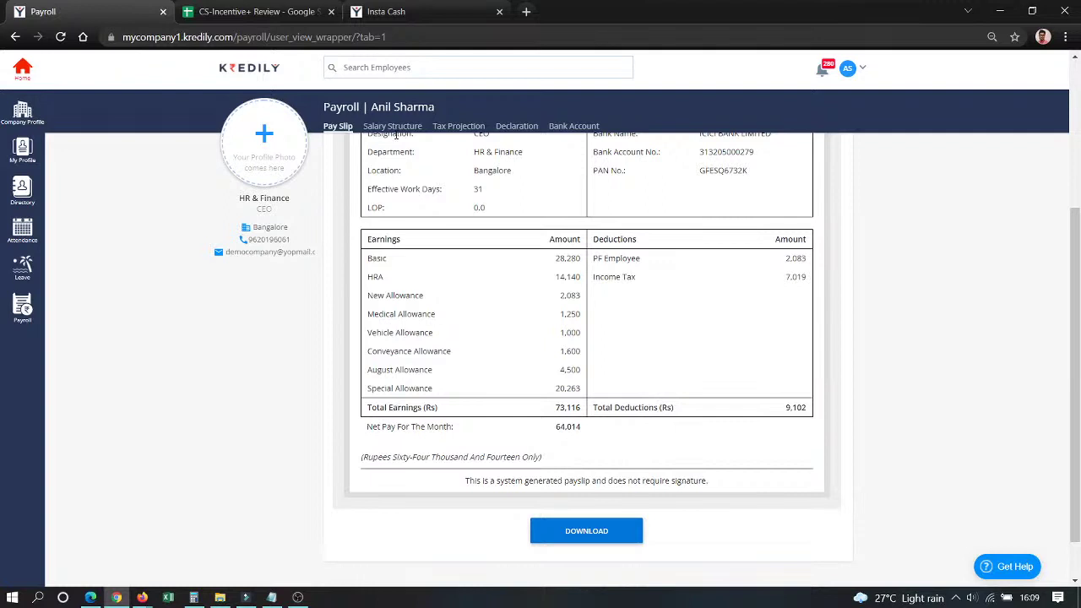
{"action": "scroll", "coordinate": [377, 291], "scroll_direction": "up", "scroll_amount": 3}
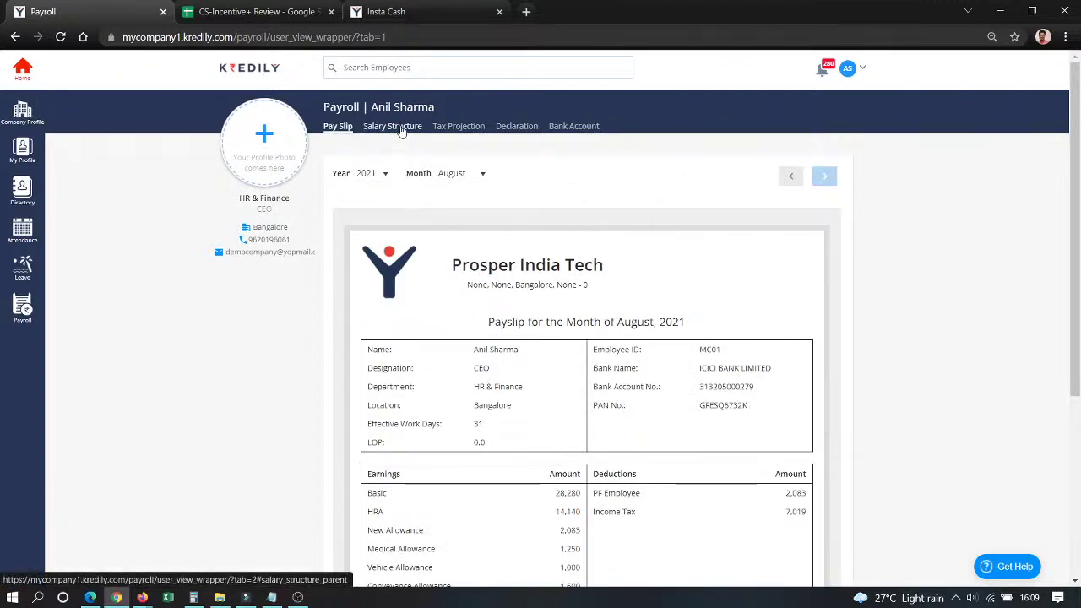
Open the Salary Structure tab for the structure effective 1 September 2021
{"action": "left_click", "coordinate": [394, 126]}
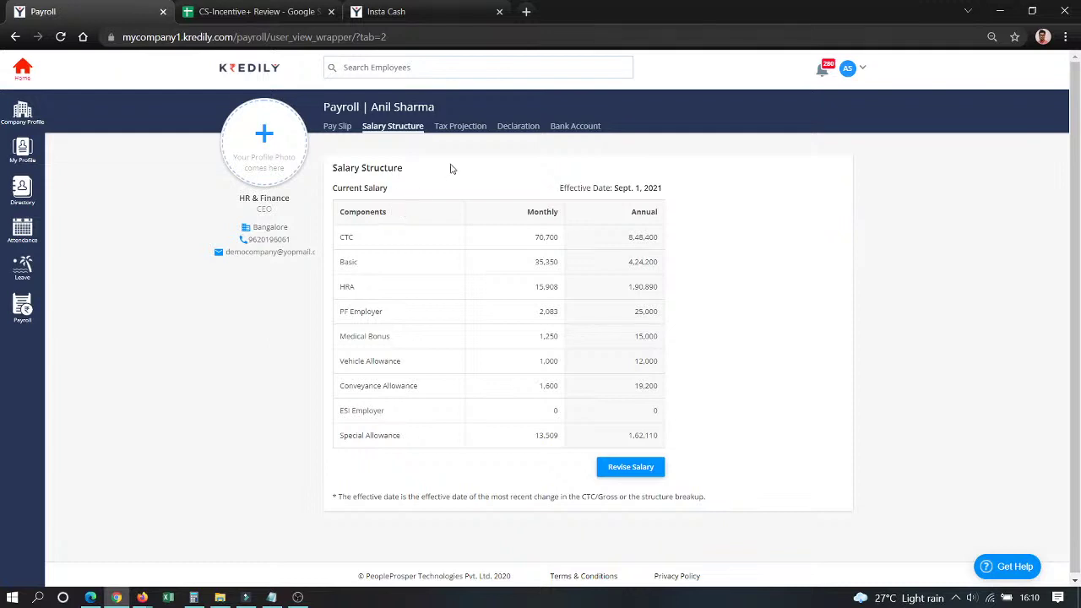
Open the Tax Projection tab to view the 2021-2022 monthly projection sheet
{"action": "left_click", "coordinate": [457, 128]}
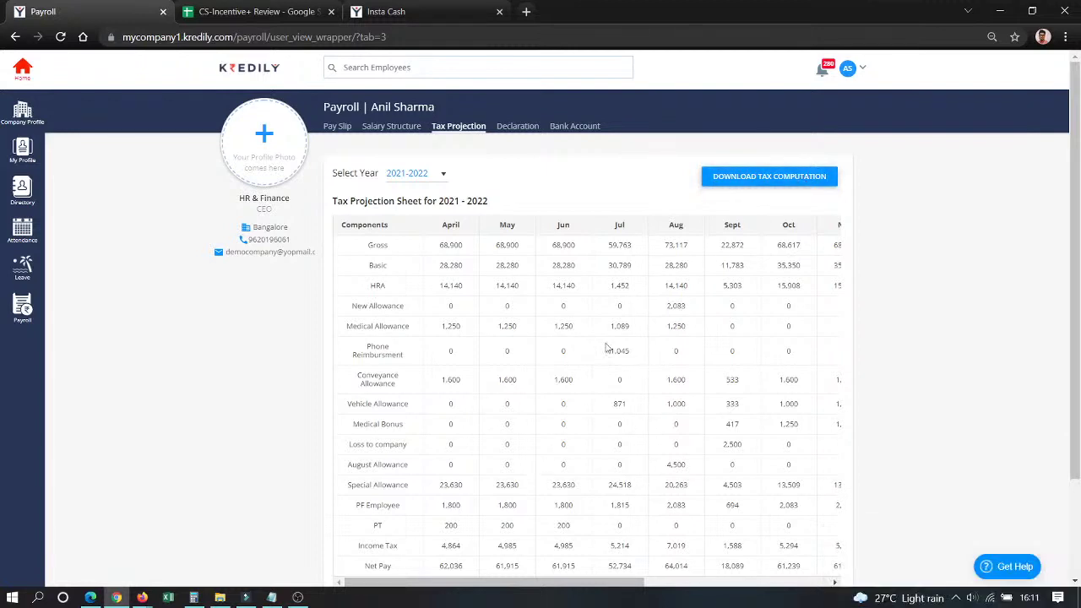
{"action": "scroll", "coordinate": [663, 390], "scroll_direction": "down", "scroll_amount": 2}
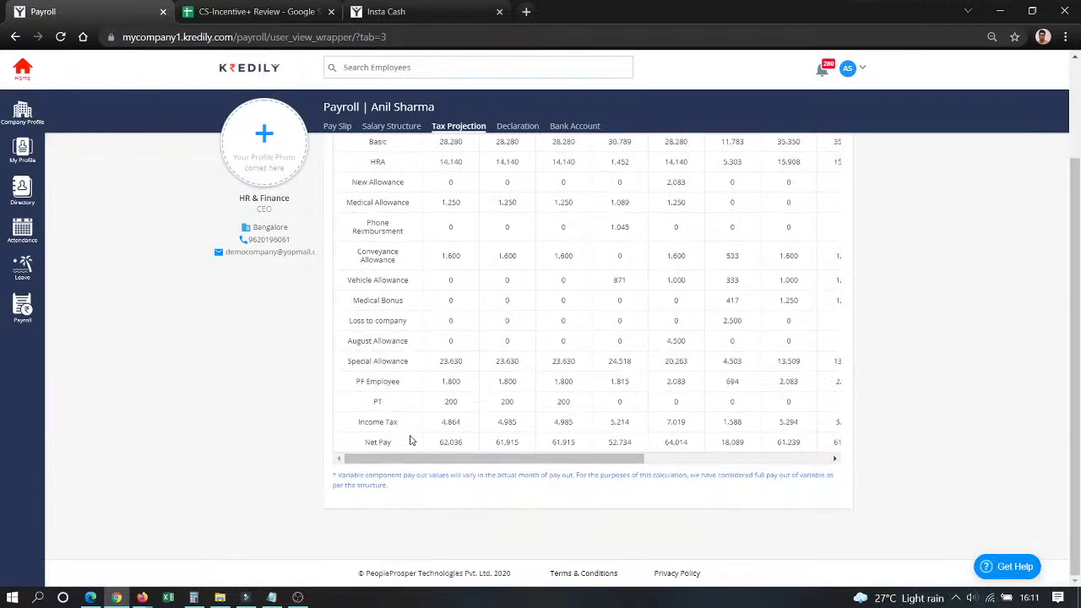
{"action": "left_click_drag", "start_coordinate": [437, 429], "coordinate": [580, 428]}
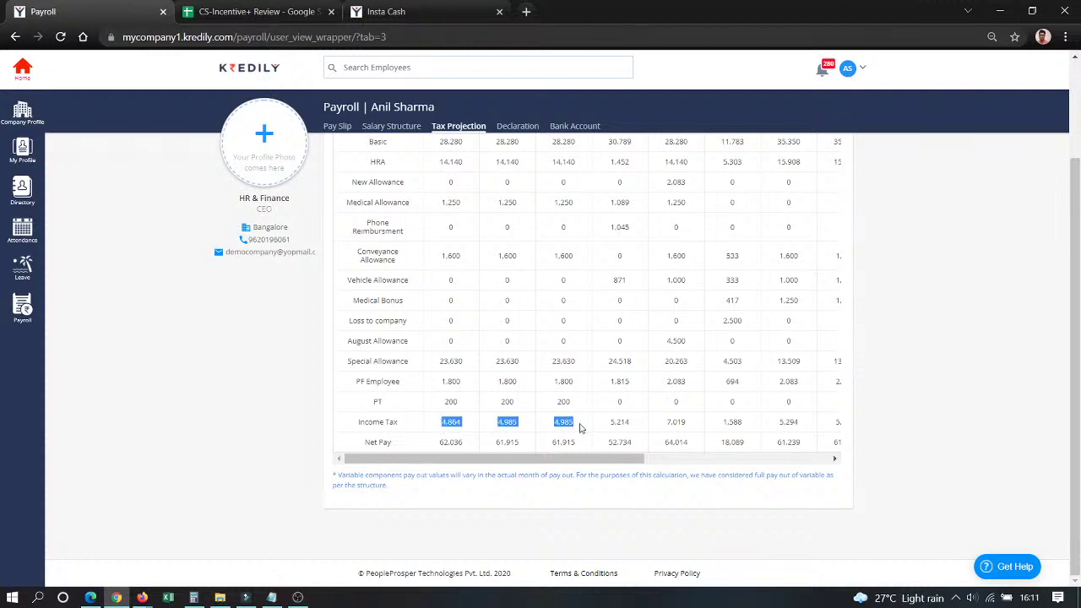
{"action": "scroll", "coordinate": [580, 428], "scroll_direction": "up", "scroll_amount": 2}
{"action": "scroll", "coordinate": [593, 519], "scroll_direction": "down", "scroll_amount": 2}
{"action": "left_click_drag", "start_coordinate": [608, 429], "coordinate": [631, 431]}
{"action": "scroll", "coordinate": [629, 426], "scroll_direction": "up", "scroll_amount": 2}
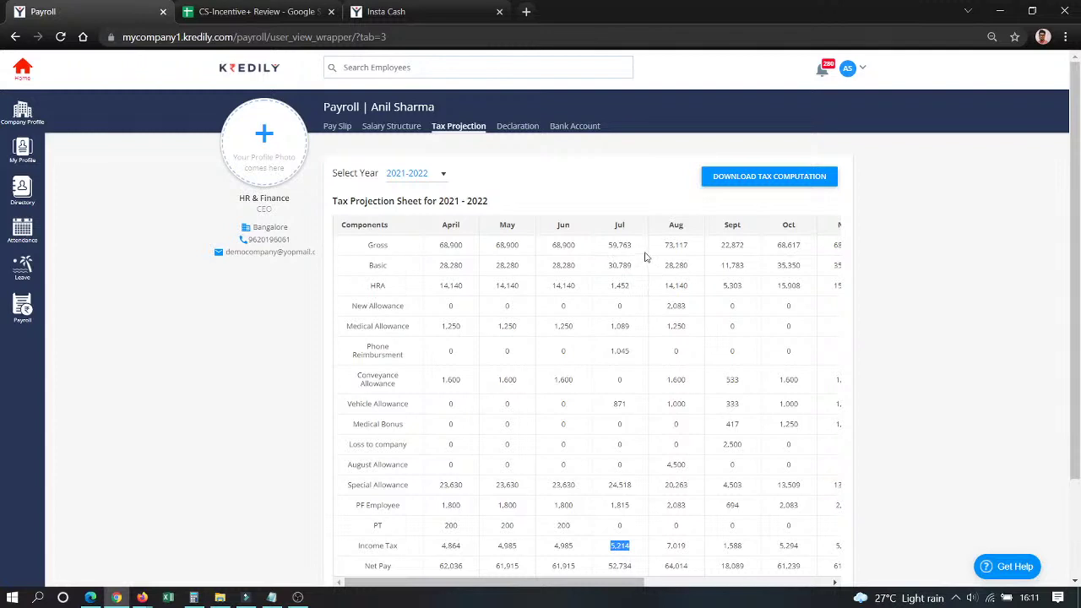
{"action": "left_click_drag", "start_coordinate": [665, 245], "coordinate": [687, 246]}
{"action": "scroll", "coordinate": [688, 253], "scroll_direction": "down", "scroll_amount": 3}
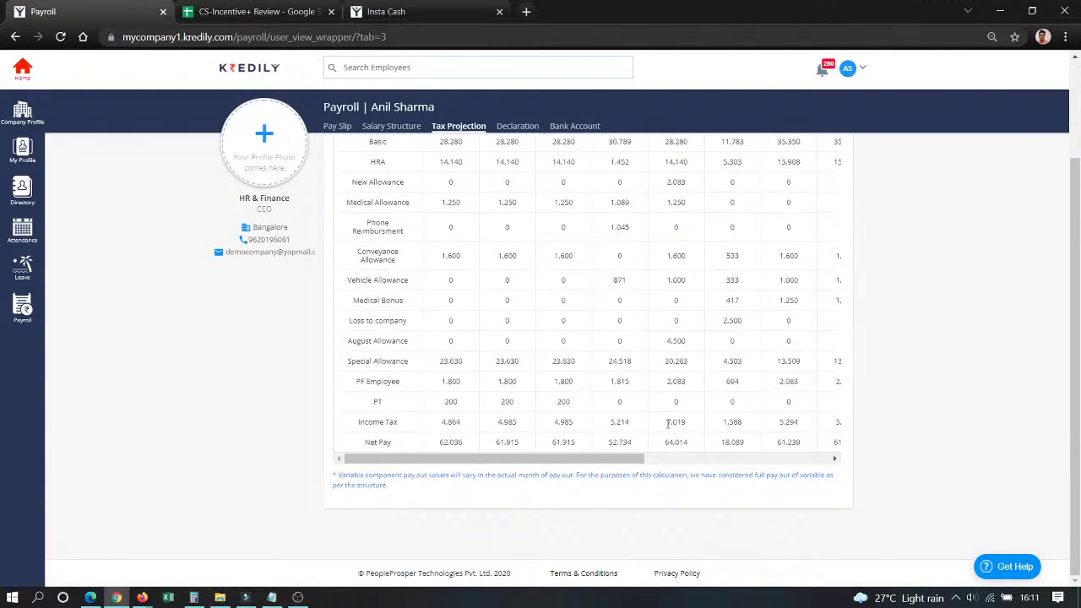
{"action": "left_click_drag", "start_coordinate": [667, 423], "coordinate": [704, 422]}
{"action": "scroll", "coordinate": [698, 410], "scroll_direction": "up", "scroll_amount": 2}
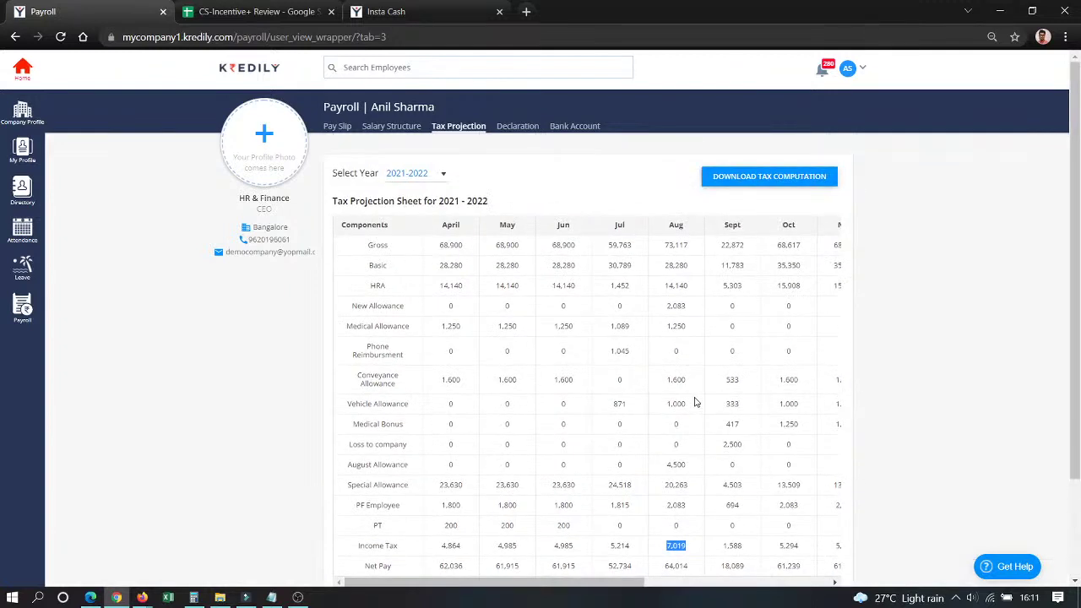
{"action": "left_click_drag", "start_coordinate": [720, 246], "coordinate": [752, 249]}
{"action": "scroll", "coordinate": [747, 262], "scroll_direction": "down", "scroll_amount": 2}
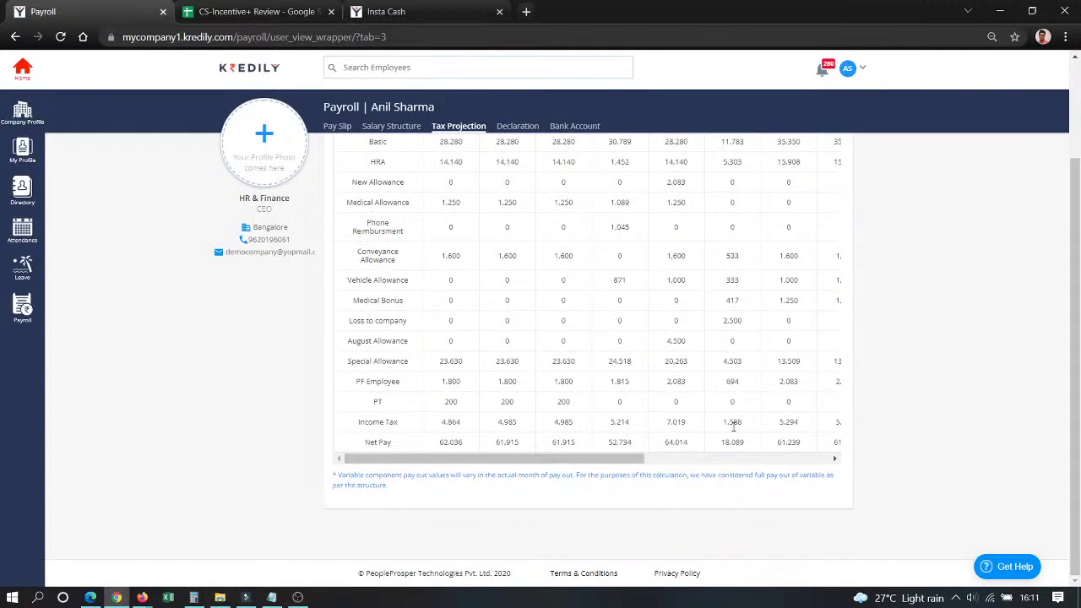
{"action": "scroll", "coordinate": [732, 427], "scroll_direction": "up", "scroll_amount": 2}
{"action": "scroll", "coordinate": [733, 427], "scroll_direction": "down", "scroll_amount": 2}
{"action": "left_click_drag", "start_coordinate": [442, 426], "coordinate": [817, 430]}
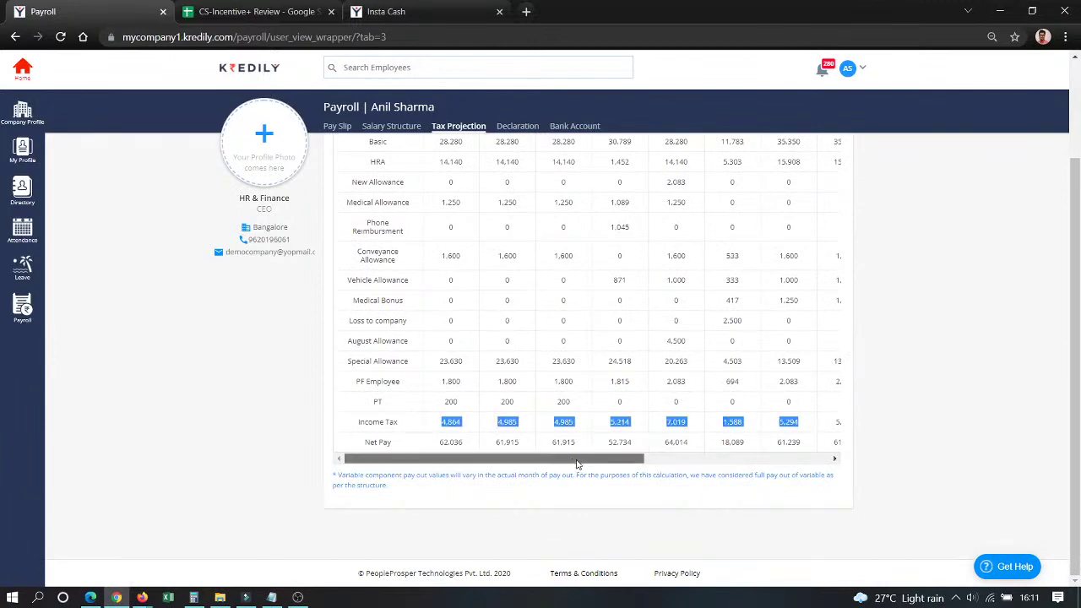
{"action": "left_click_drag", "start_coordinate": [574, 458], "coordinate": [478, 441]}
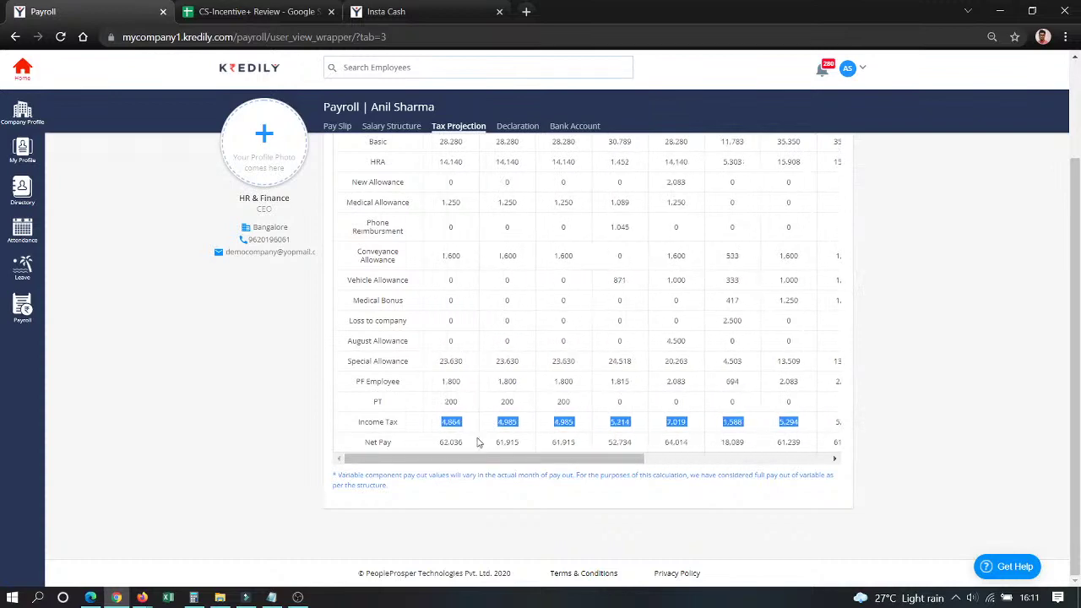
{"action": "scroll", "coordinate": [477, 440], "scroll_direction": "up", "scroll_amount": 2}
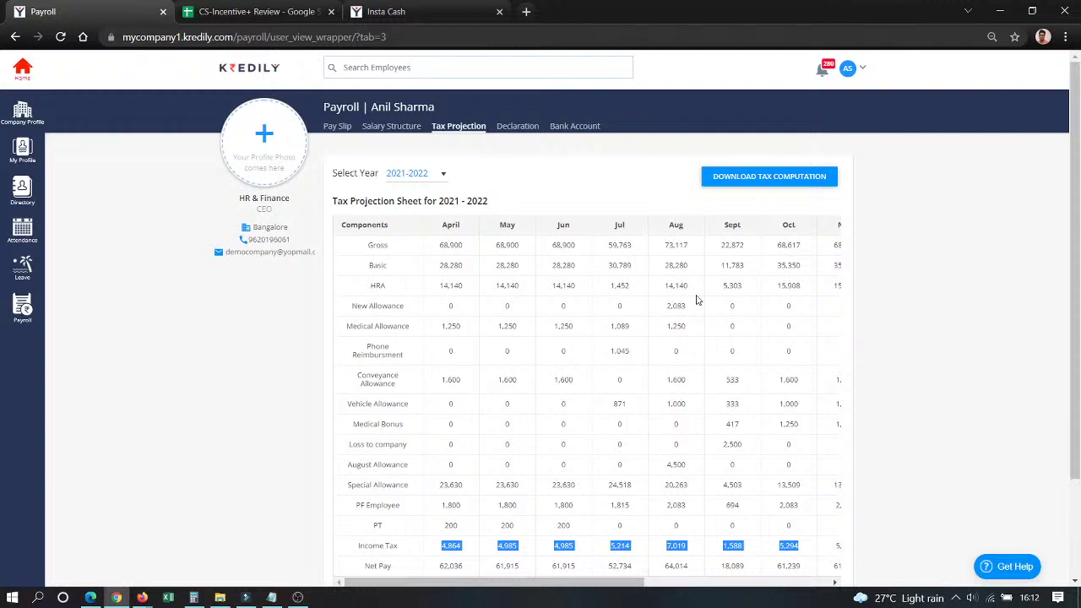
Show the FY 2021-22 tax declaration and proof submission summary from the Declaration tab
{"action": "left_click", "coordinate": [524, 126]}
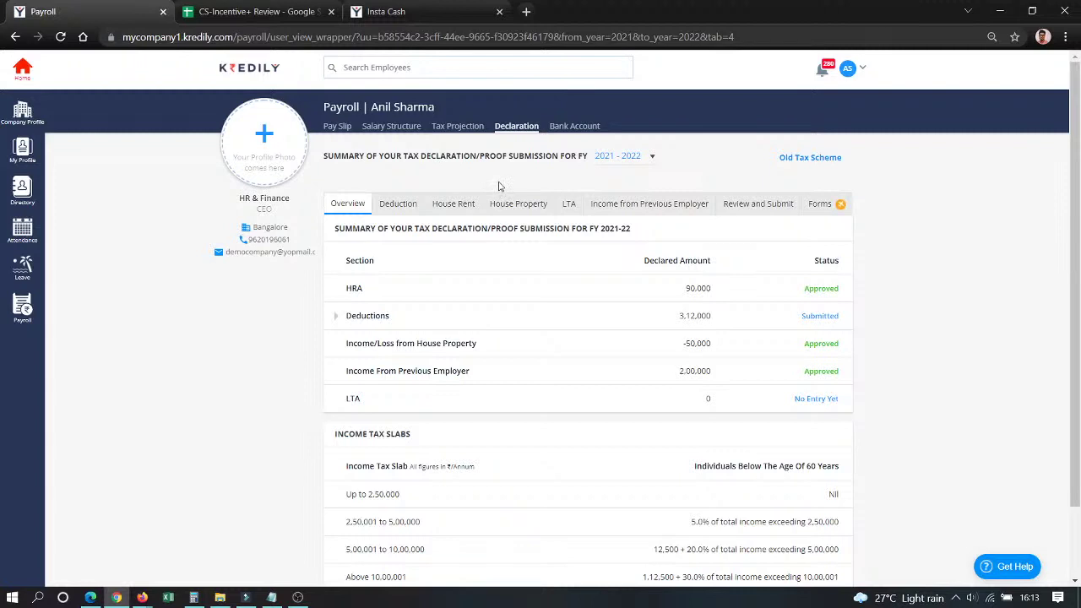
{"action": "left_click", "coordinate": [401, 206]}
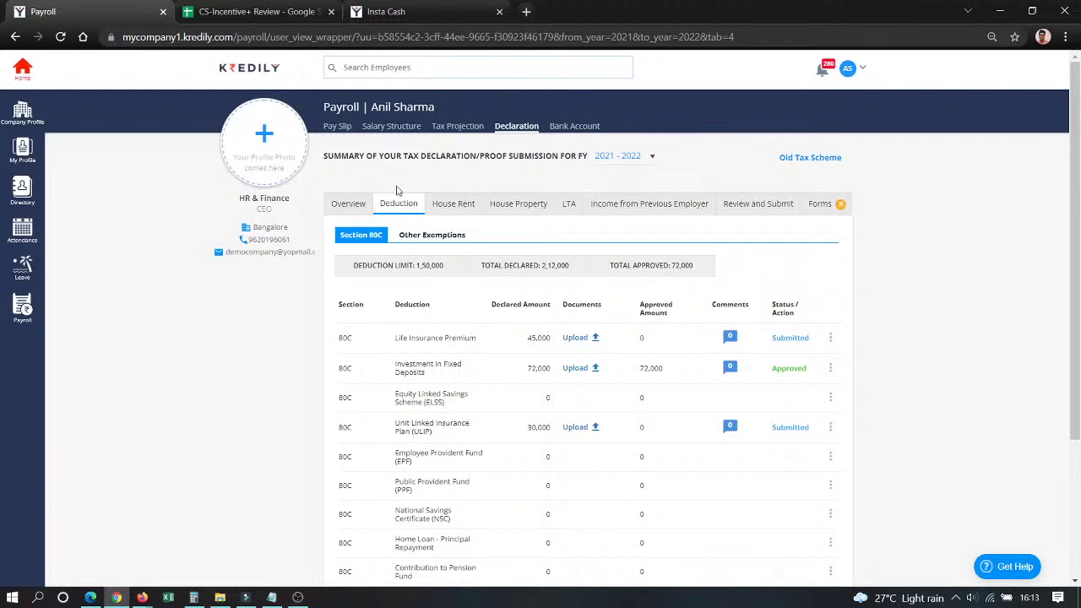
{"action": "scroll", "coordinate": [420, 465], "scroll_direction": "down", "scroll_amount": 3}
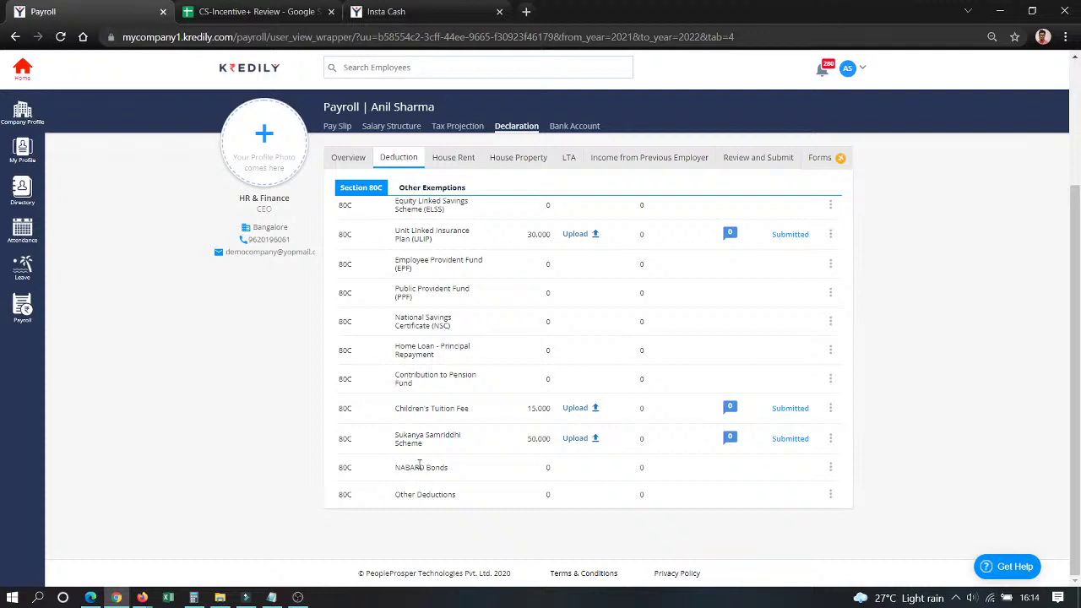
{"action": "scroll", "coordinate": [422, 458], "scroll_direction": "up", "scroll_amount": 3}
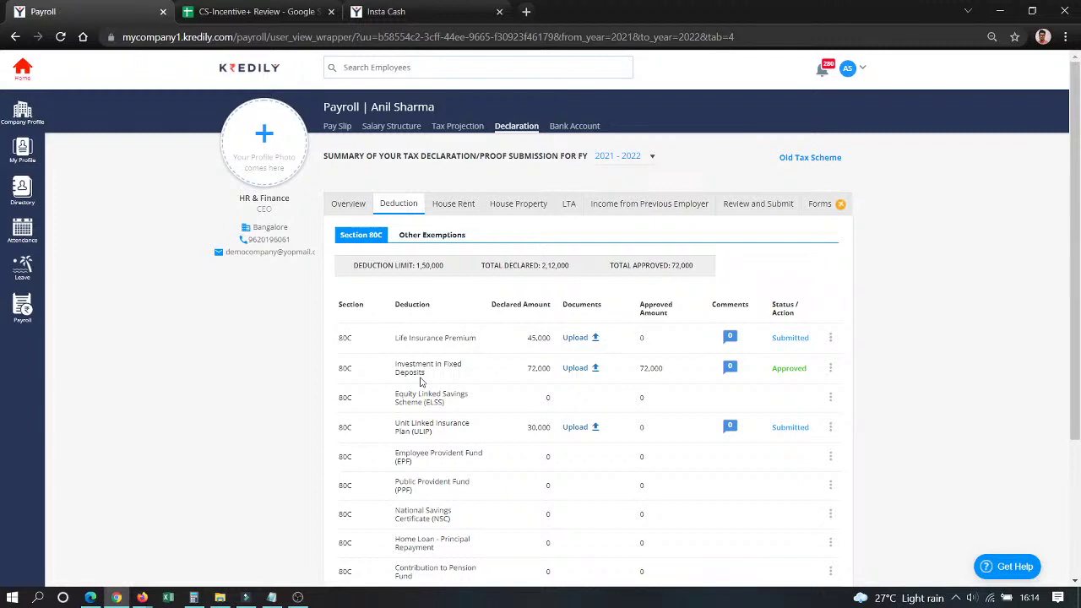
{"action": "left_click_drag", "start_coordinate": [515, 338], "coordinate": [582, 339]}
{"action": "left_click", "coordinate": [578, 338]}
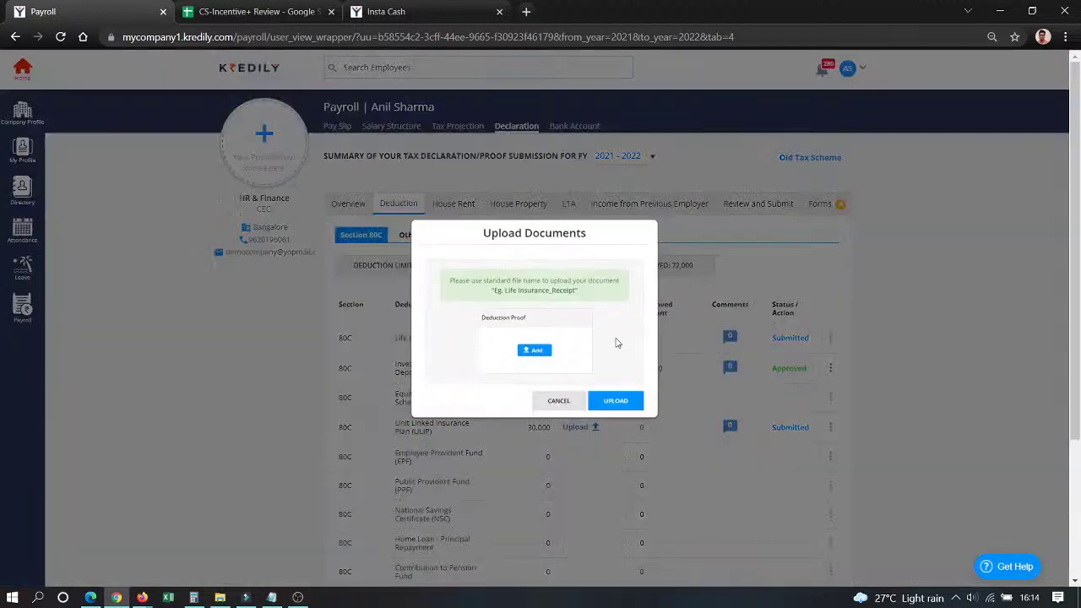
{"action": "left_click", "coordinate": [558, 426]}
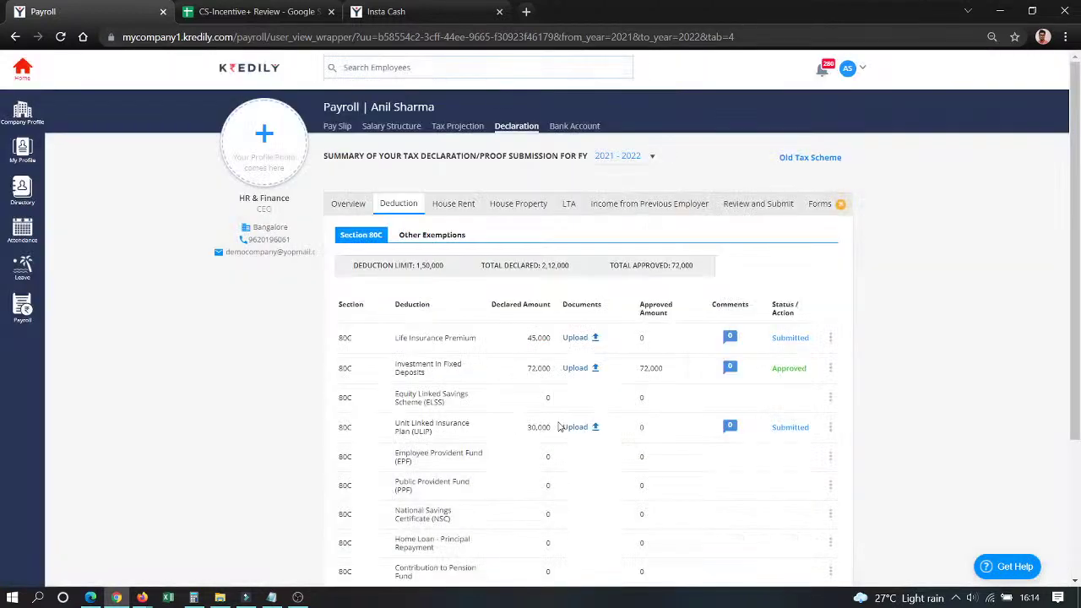
{"action": "left_click", "coordinate": [577, 339]}
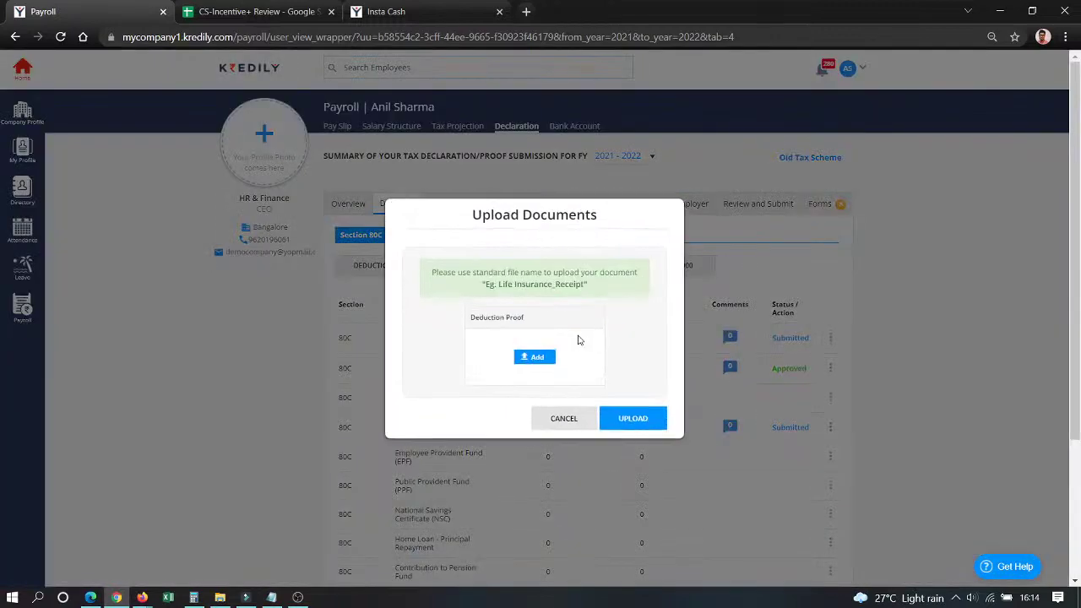
{"action": "left_click", "coordinate": [563, 419]}
{"action": "left_click_drag", "start_coordinate": [395, 338], "coordinate": [423, 339]}
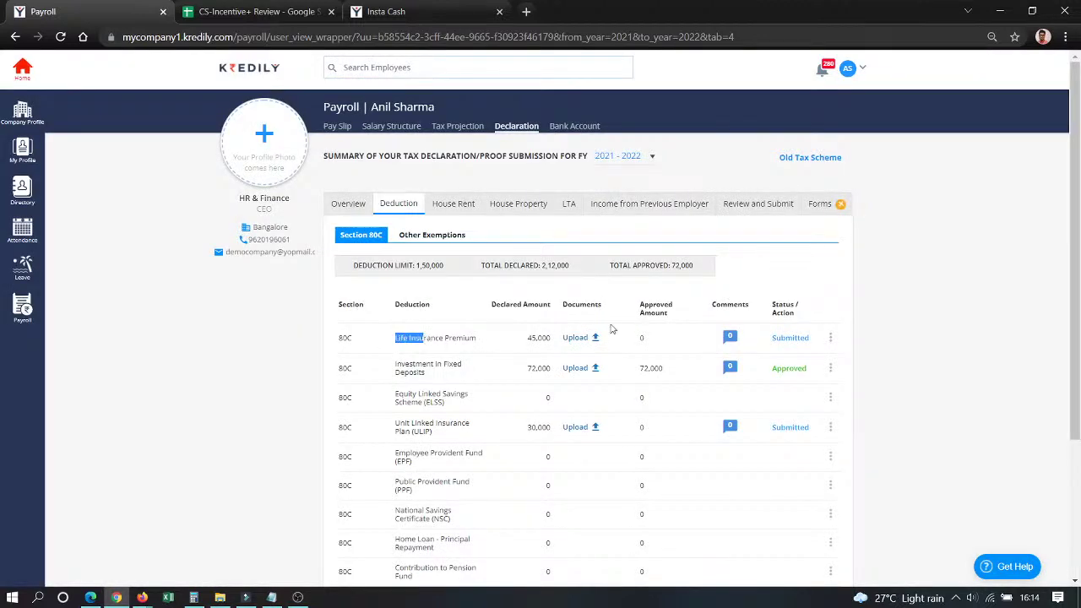
{"action": "left_click", "coordinate": [579, 340]}
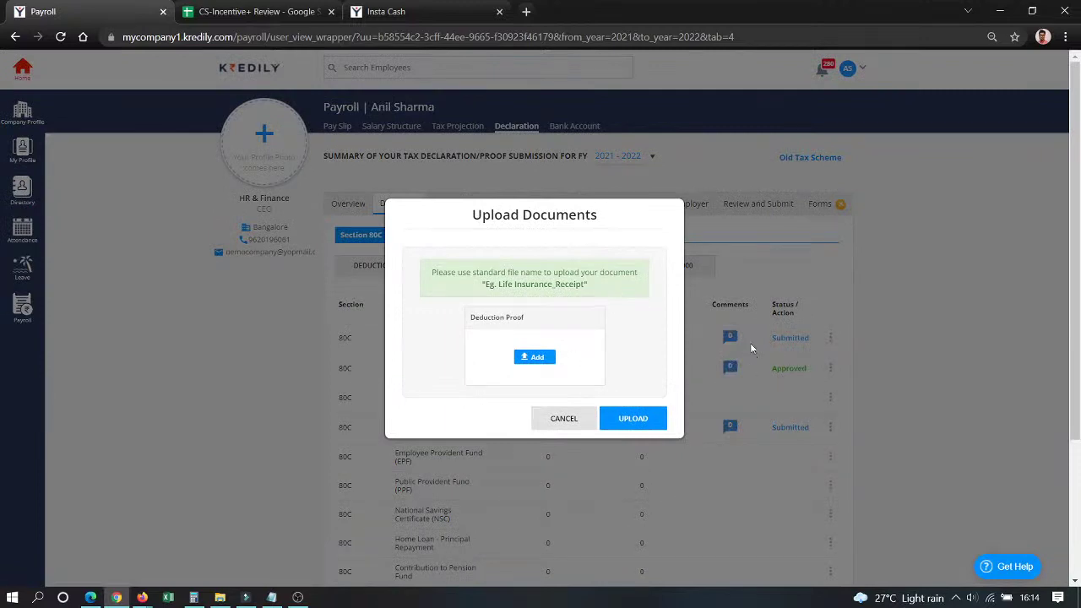
{"action": "left_click", "coordinate": [562, 420]}
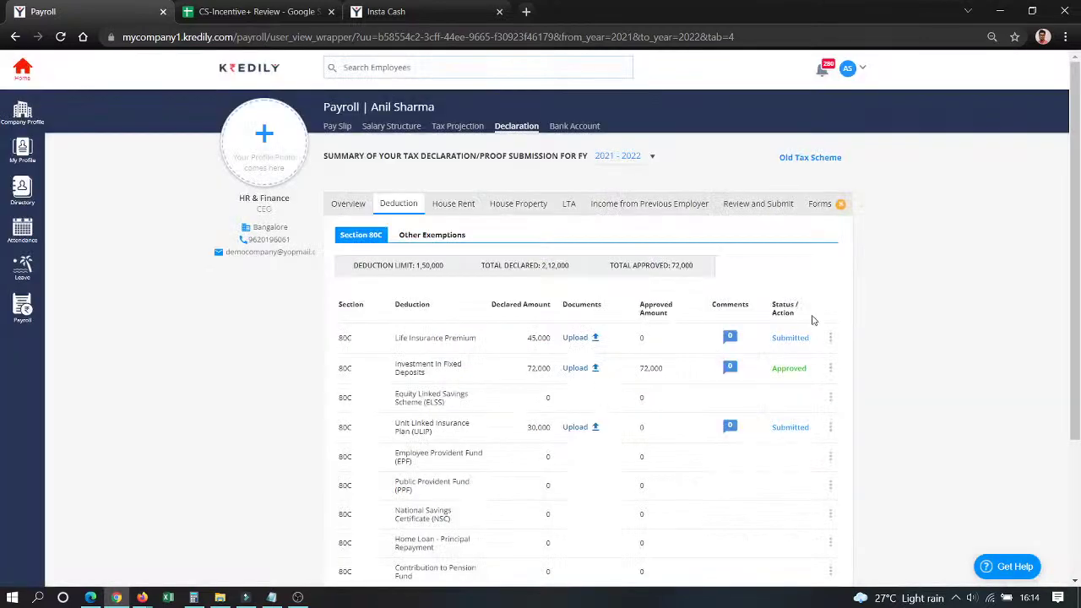
{"action": "left_click", "coordinate": [61, 37]}
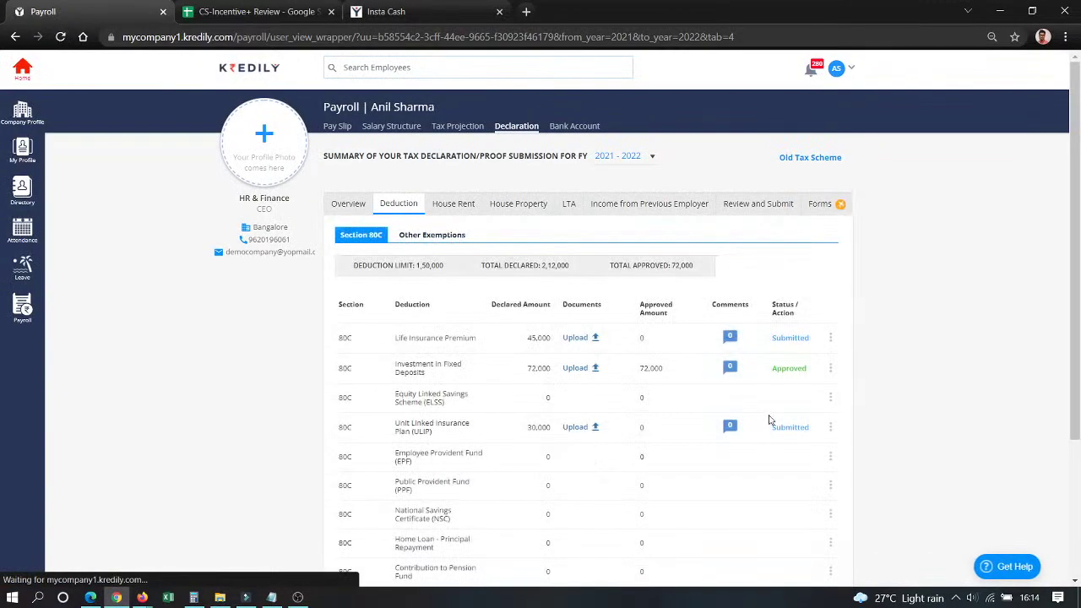
{"action": "left_click", "coordinate": [831, 369]}
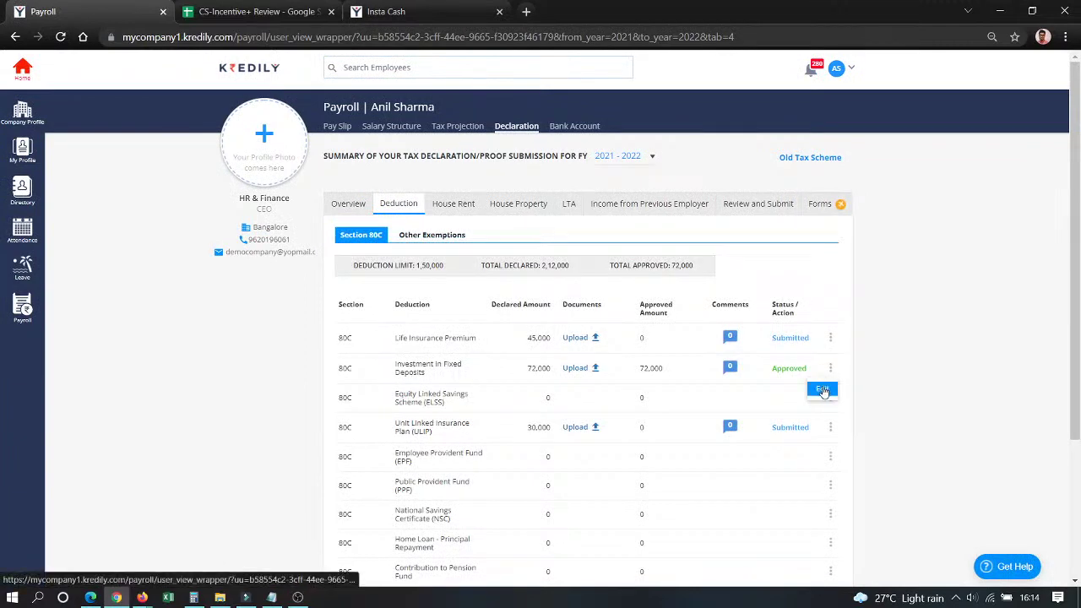
{"action": "left_click", "coordinate": [822, 391]}
{"action": "left_click", "coordinate": [517, 367]}
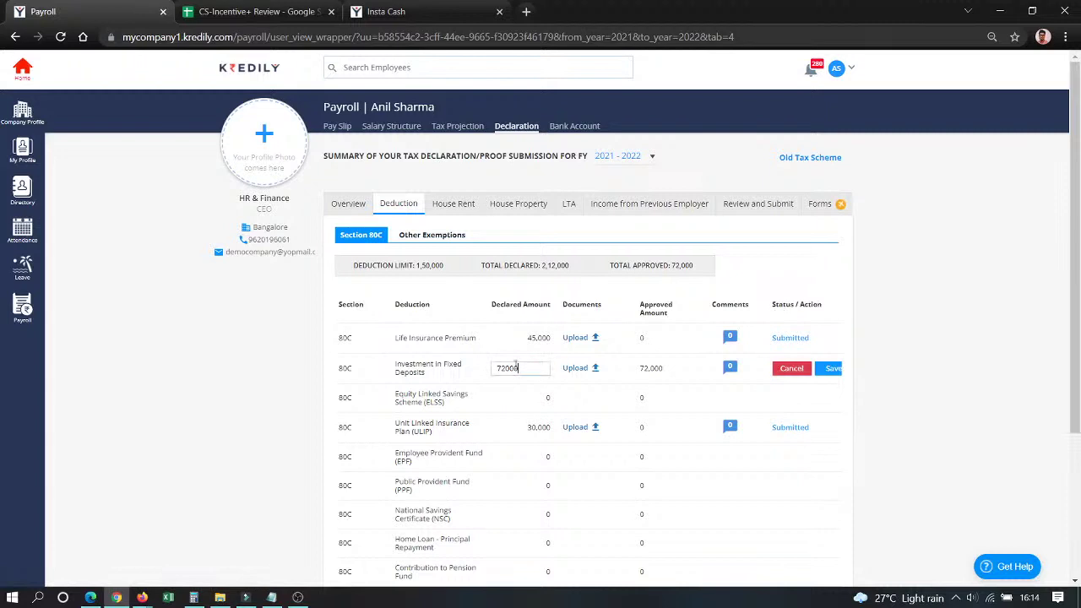
{"action": "scroll", "coordinate": [717, 382], "scroll_direction": "right", "scroll_amount": 1}
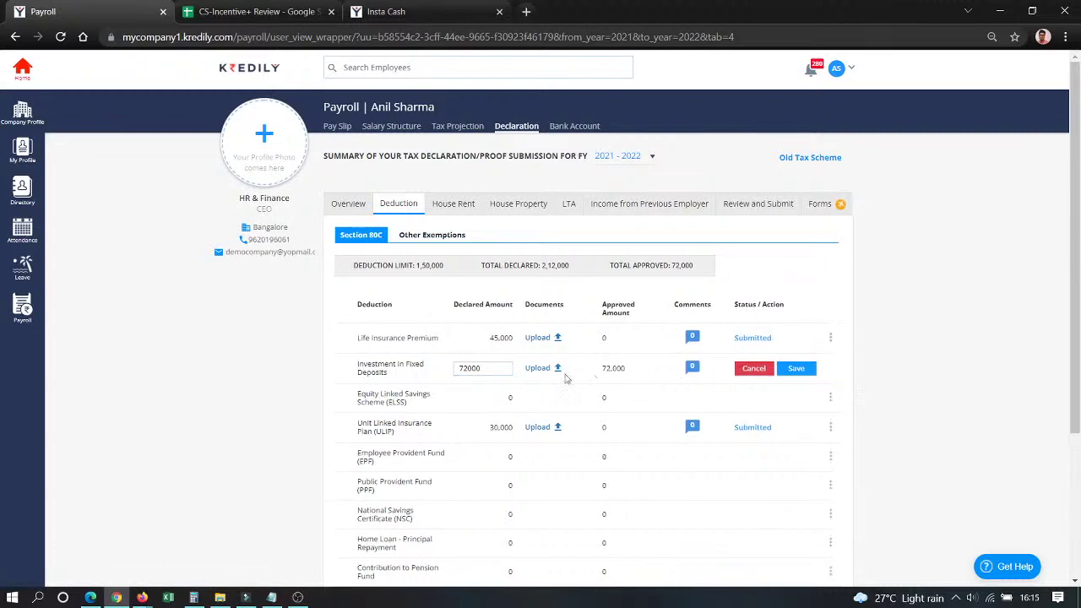
{"action": "left_click_drag", "start_coordinate": [505, 369], "coordinate": [449, 379]}
{"action": "left_click_drag", "start_coordinate": [603, 372], "coordinate": [631, 378]}
{"action": "left_click_drag", "start_coordinate": [504, 369], "coordinate": [360, 382]}
{"action": "left_click", "coordinate": [759, 371]}
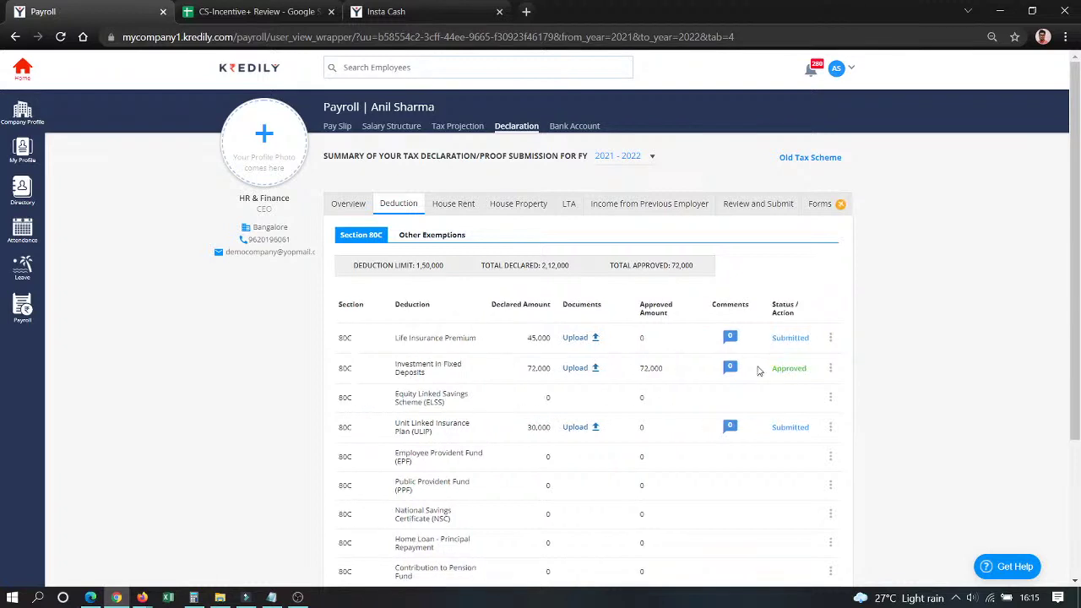
{"action": "left_click", "coordinate": [833, 341]}
Change the Life Insurance Premium declared amount from 45000 to 50000 and save it
{"action": "left_click", "coordinate": [823, 359]}
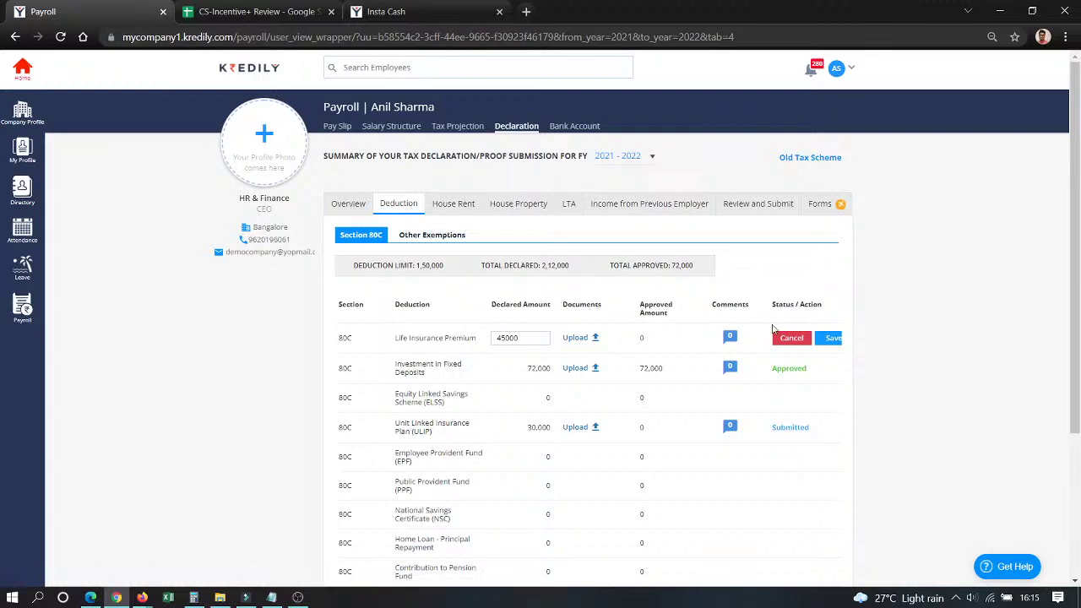
{"action": "left_click_drag", "start_coordinate": [540, 337], "coordinate": [481, 338]}
{"action": "type", "text": "500"}
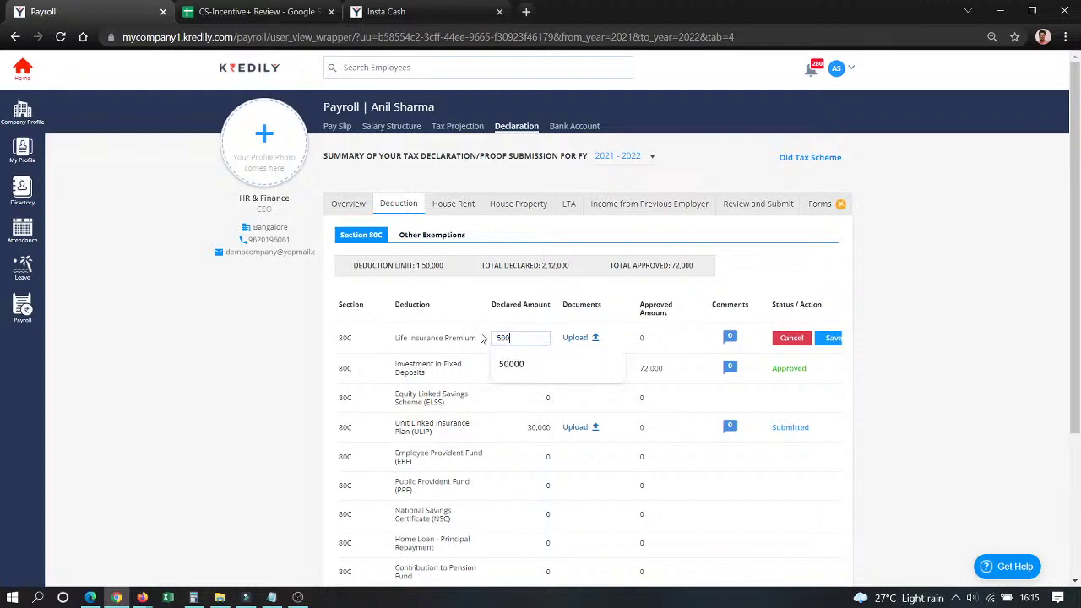
{"action": "type", "text": "00"}
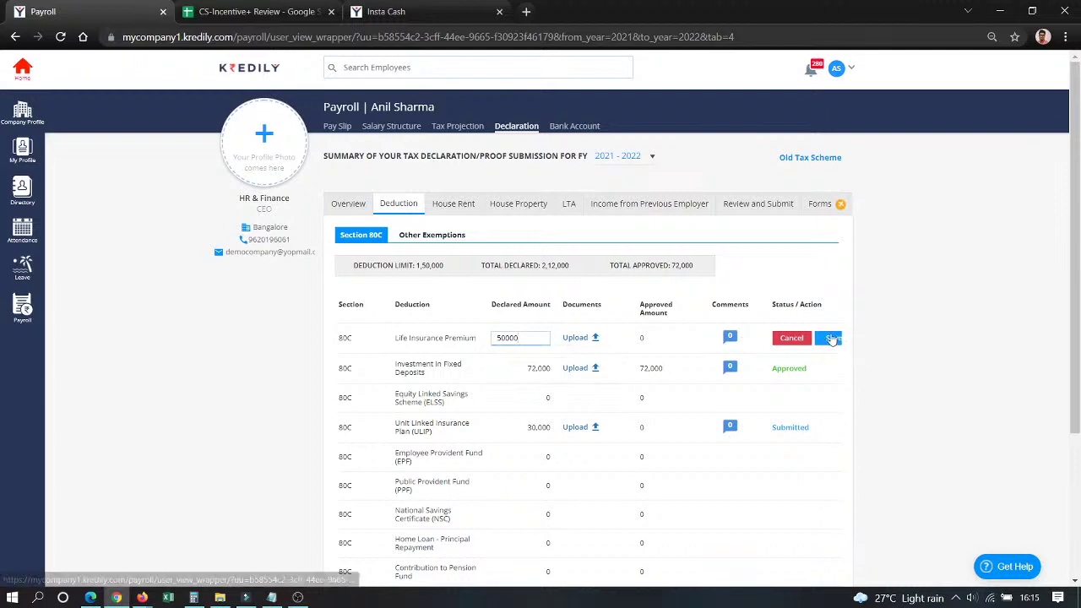
{"action": "left_click", "coordinate": [832, 339]}
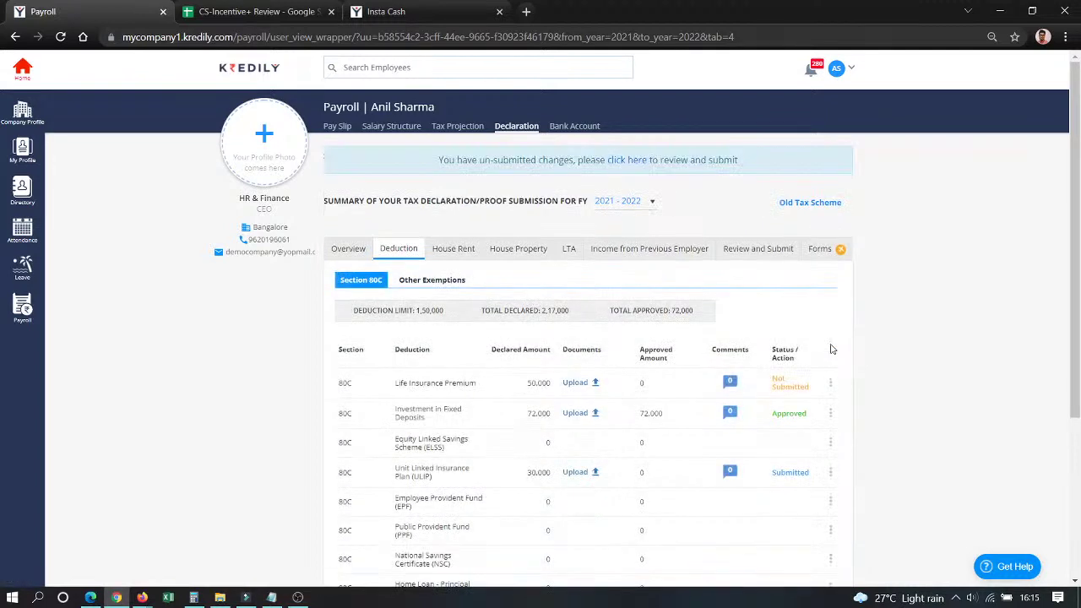
Switch to Other Exemptions and scroll through the 80EEA, 80CCD and 80D entries
{"action": "left_click", "coordinate": [423, 285]}
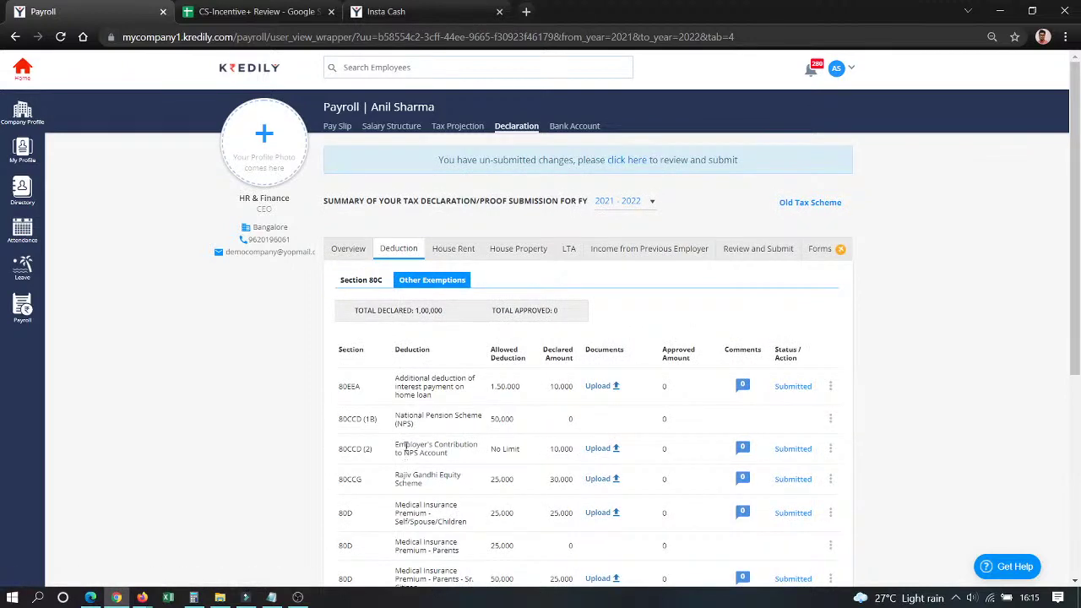
{"action": "scroll", "coordinate": [405, 447], "scroll_direction": "down", "scroll_amount": 5}
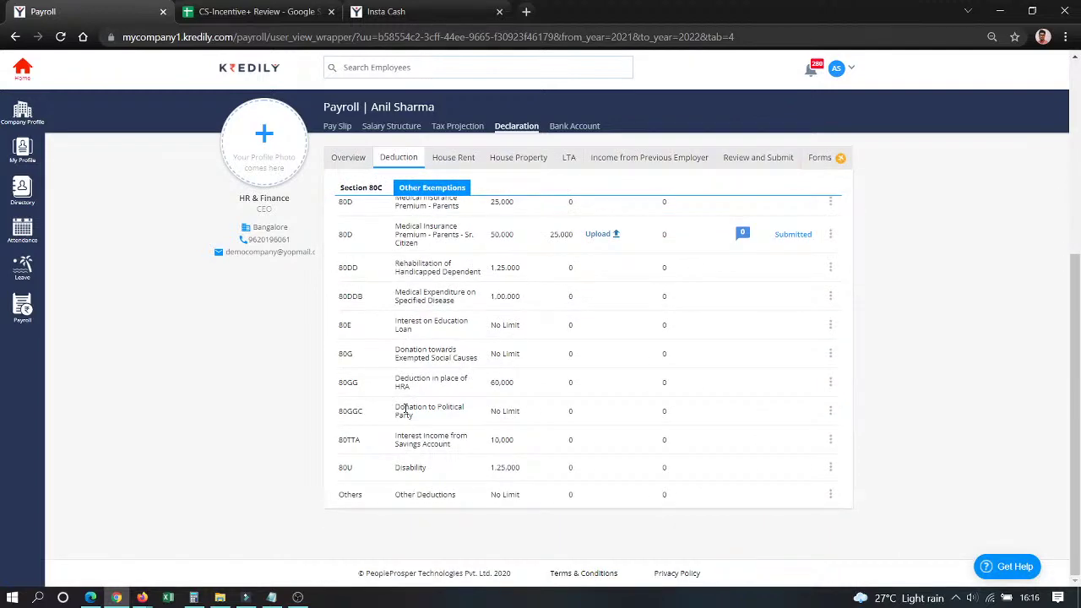
{"action": "scroll", "coordinate": [405, 410], "scroll_direction": "up", "scroll_amount": 5}
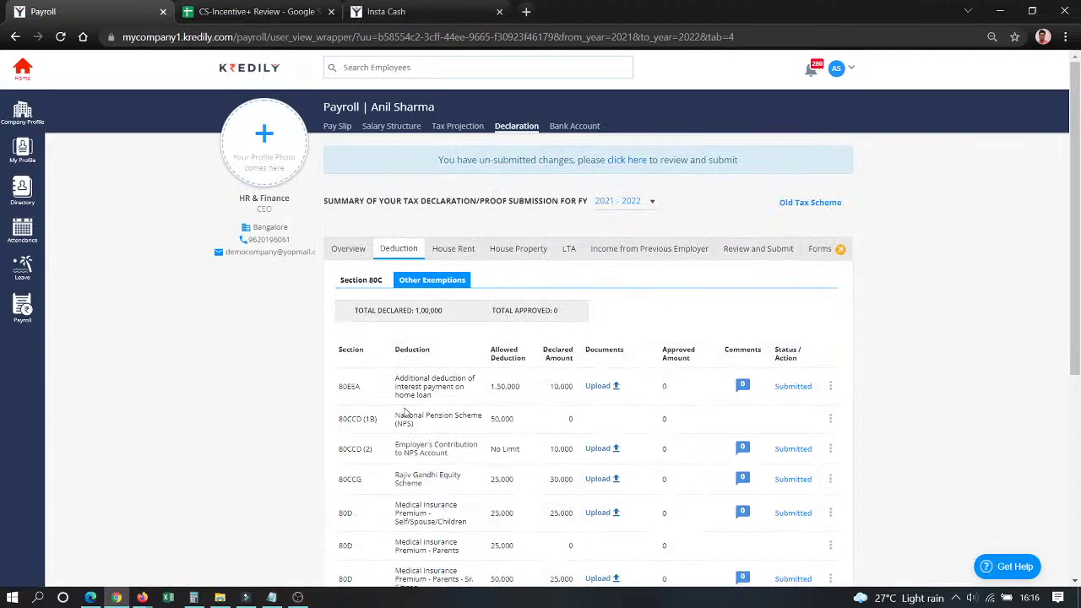
{"action": "scroll", "coordinate": [405, 412], "scroll_direction": "down", "scroll_amount": 5}
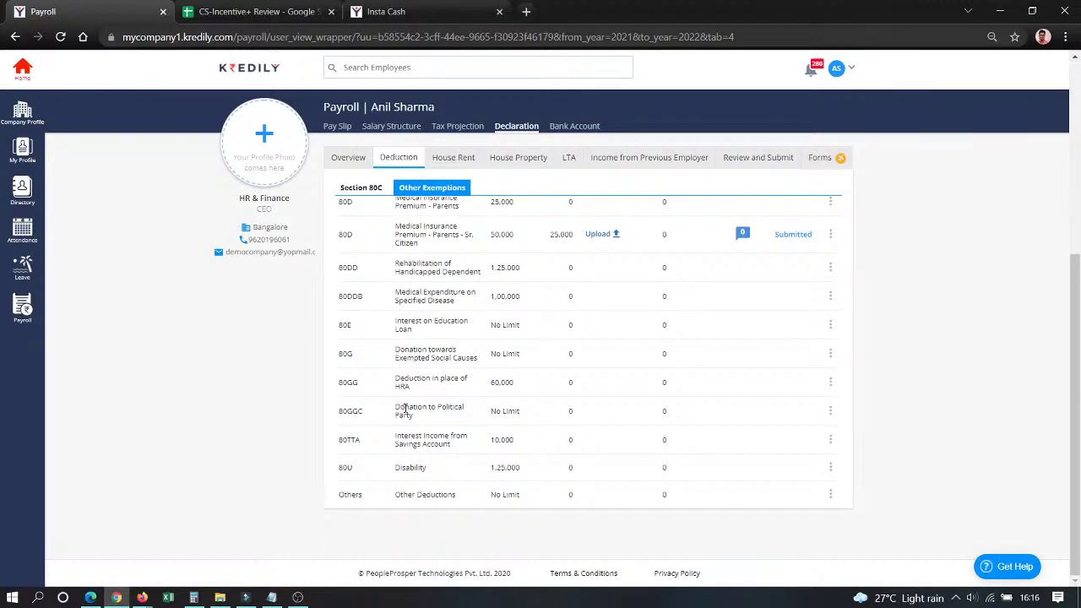
{"action": "scroll", "coordinate": [484, 398], "scroll_direction": "up", "scroll_amount": 5}
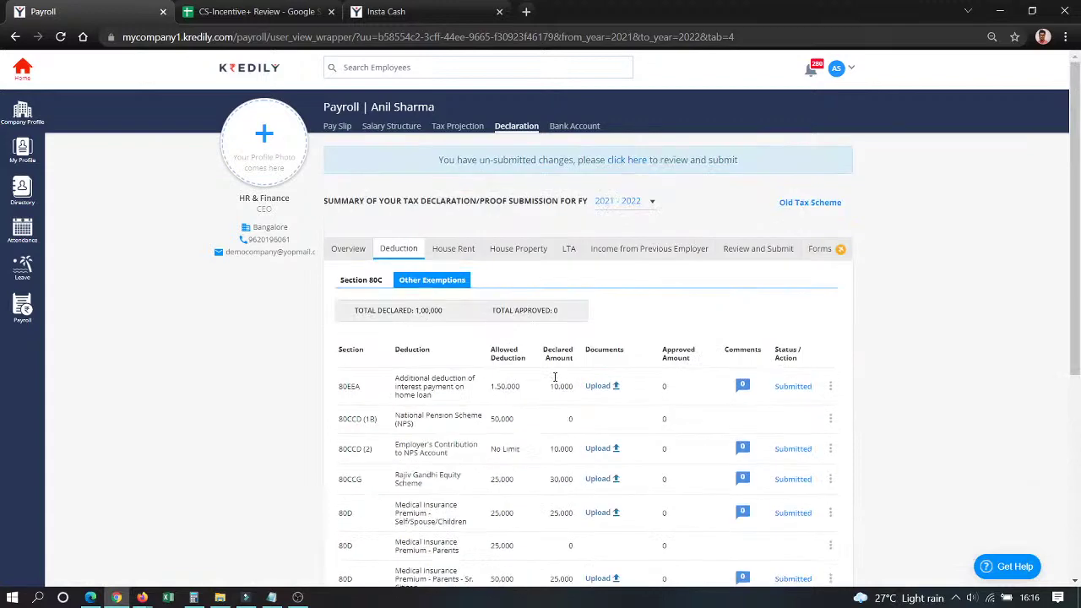
View the House Rent declarations, cancel the upload dialog, and scroll across the 7,500 rent entry
{"action": "left_click", "coordinate": [468, 263]}
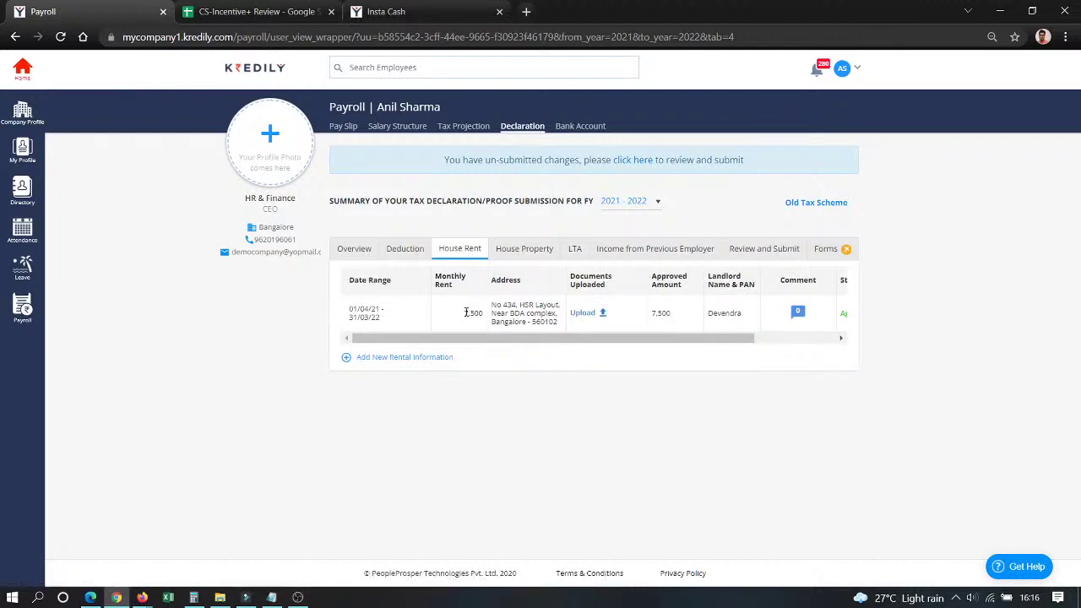
{"action": "left_click", "coordinate": [601, 313]}
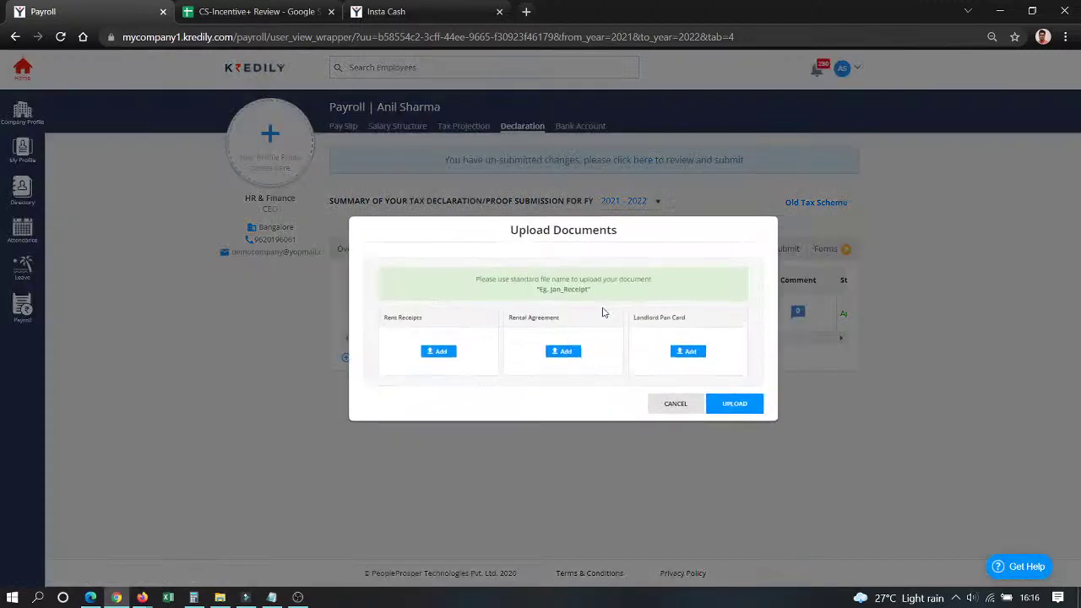
{"action": "left_click", "coordinate": [698, 418]}
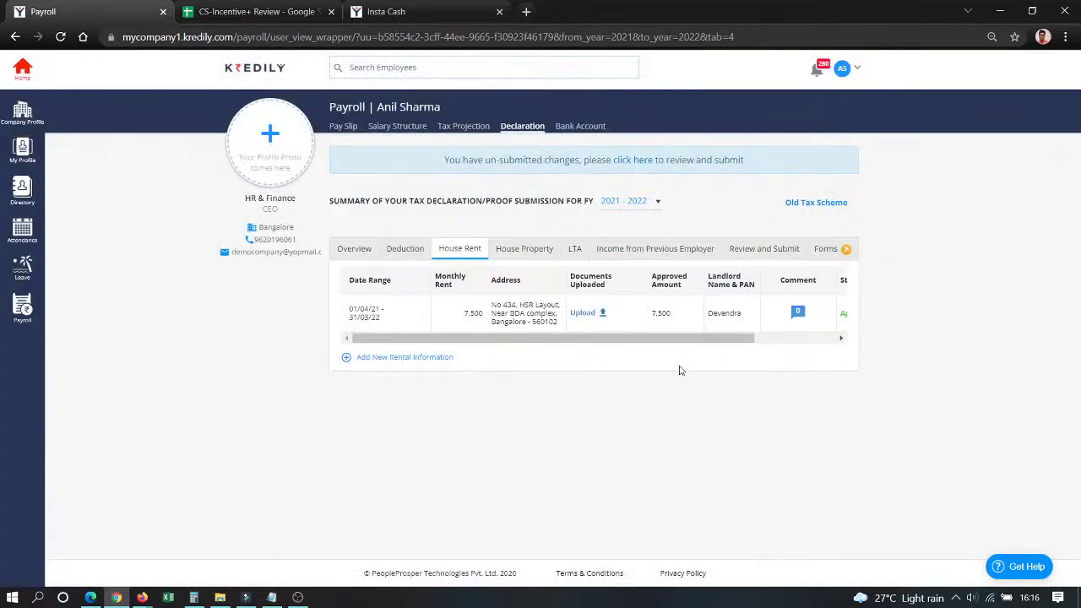
{"action": "left_click_drag", "start_coordinate": [659, 342], "coordinate": [701, 342]}
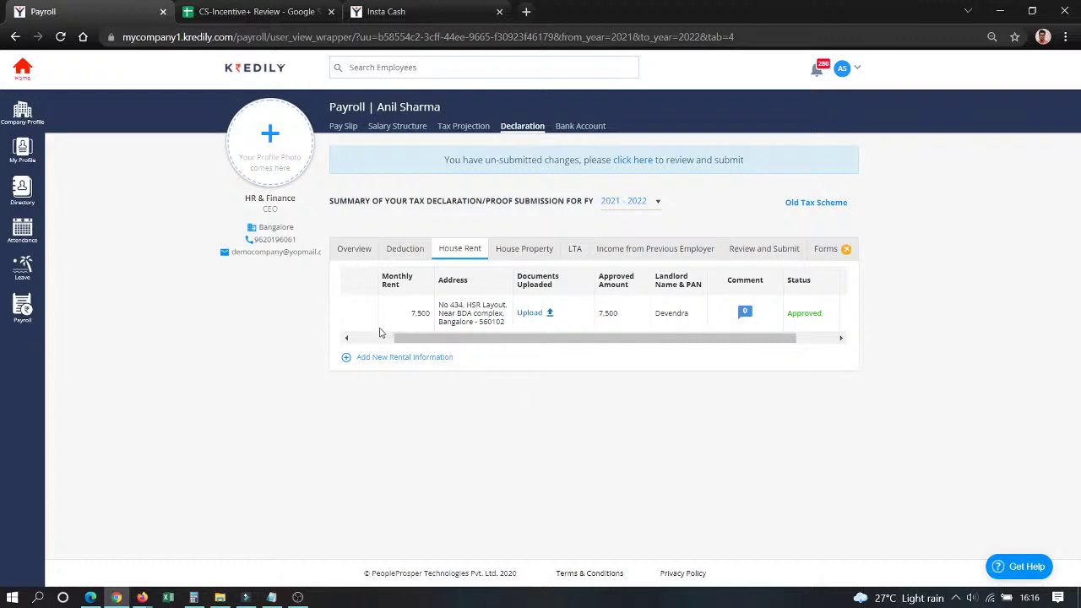
{"action": "left_click_drag", "start_coordinate": [655, 313], "coordinate": [696, 312]}
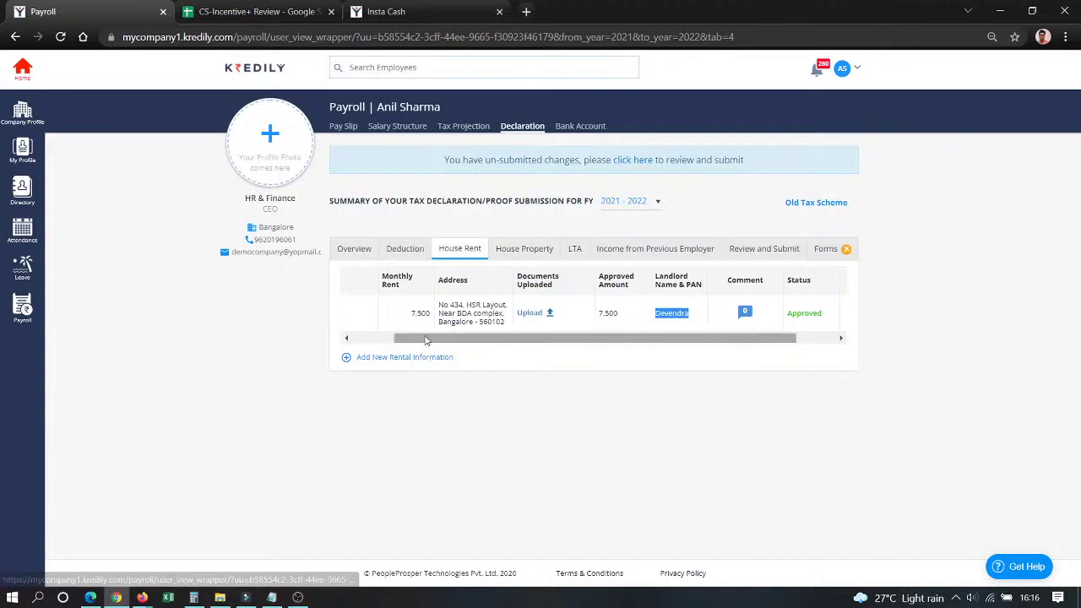
{"action": "left_click_drag", "start_coordinate": [427, 337], "coordinate": [337, 344]}
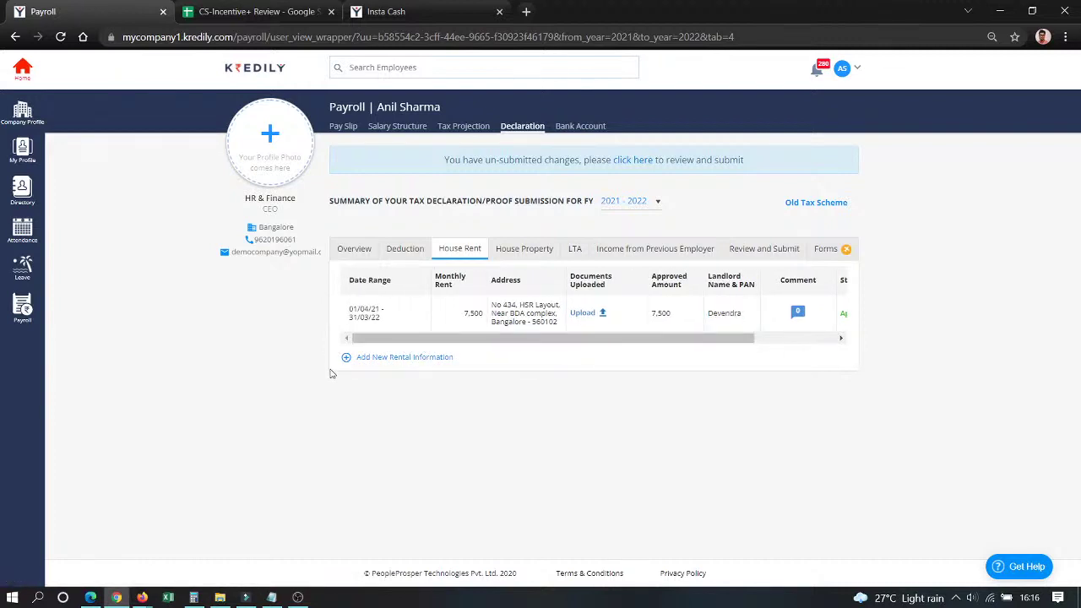
Start a new house rent declaration and fill both address lines with pin code 560078
{"action": "left_click", "coordinate": [377, 358]}
{"action": "left_click", "coordinate": [493, 441]}
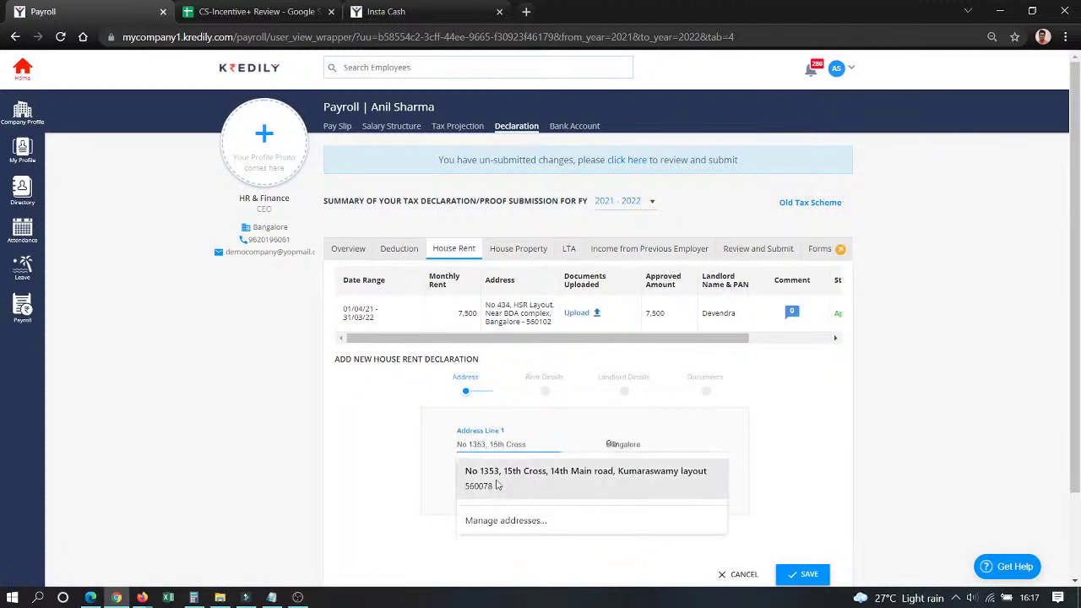
{"action": "left_click", "coordinate": [521, 494]}
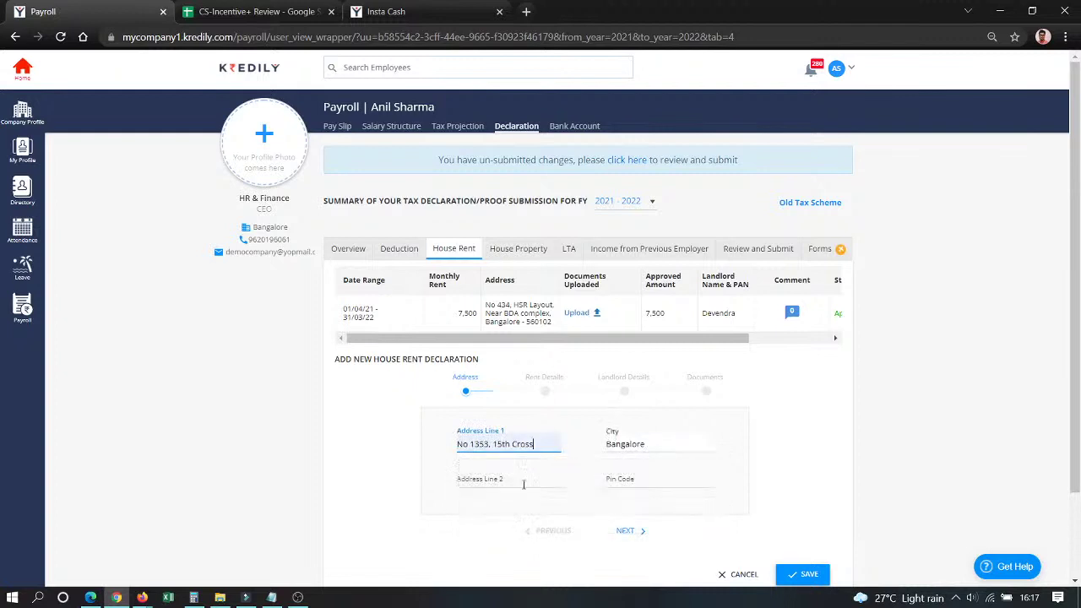
{"action": "left_click", "coordinate": [654, 535]}
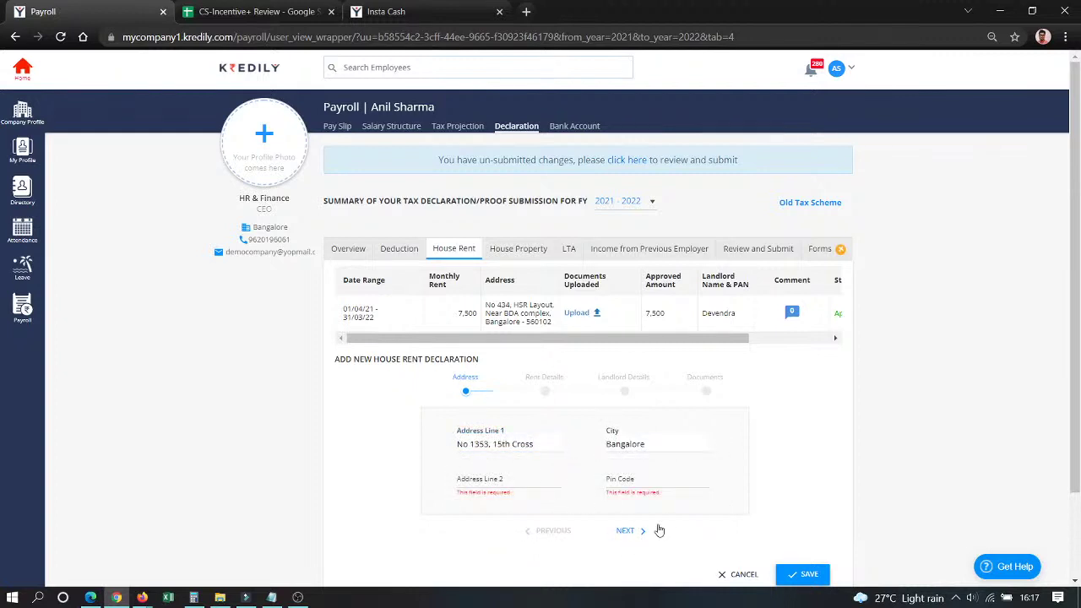
{"action": "left_click", "coordinate": [659, 486]}
{"action": "left_click", "coordinate": [635, 511]}
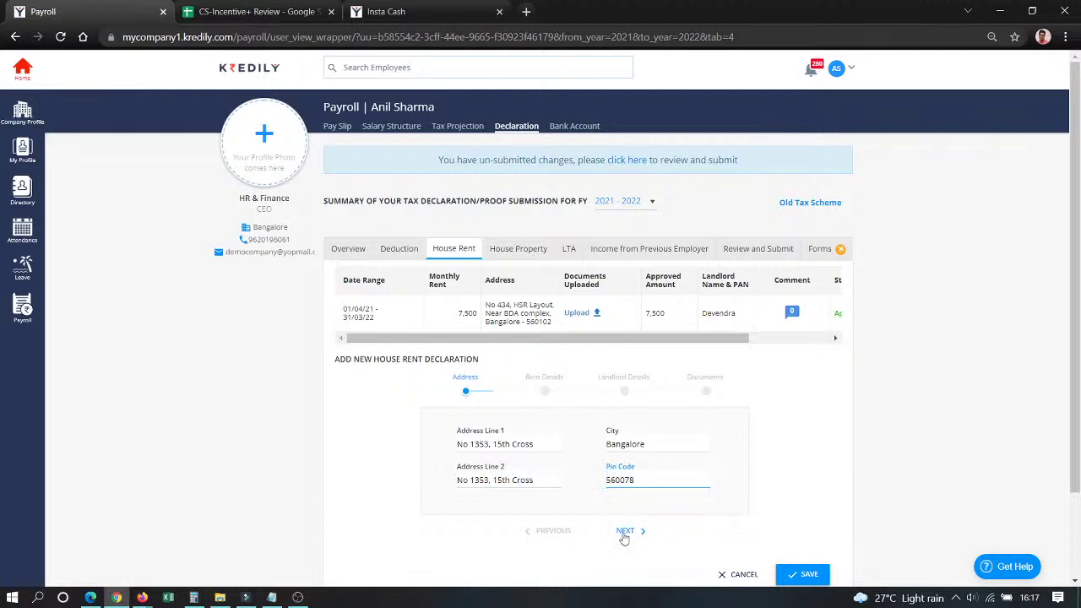
{"action": "left_click", "coordinate": [624, 534]}
Enter rent details: 01/04/2021 to 31/10/2021 at 7,500 per month
{"action": "left_click", "coordinate": [495, 444]}
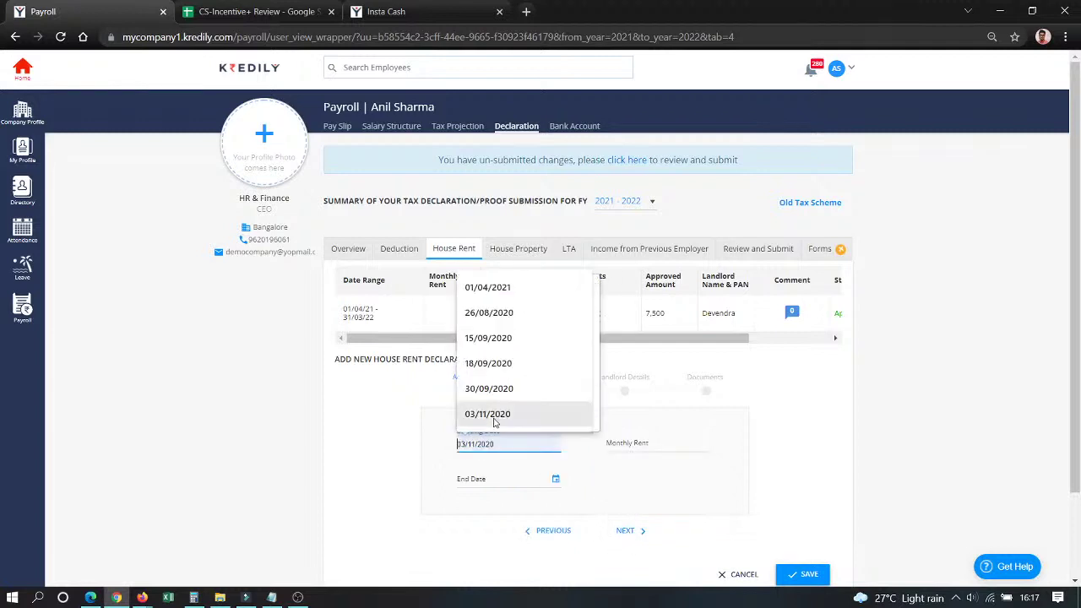
{"action": "left_click", "coordinate": [491, 289]}
{"action": "left_click", "coordinate": [504, 481]}
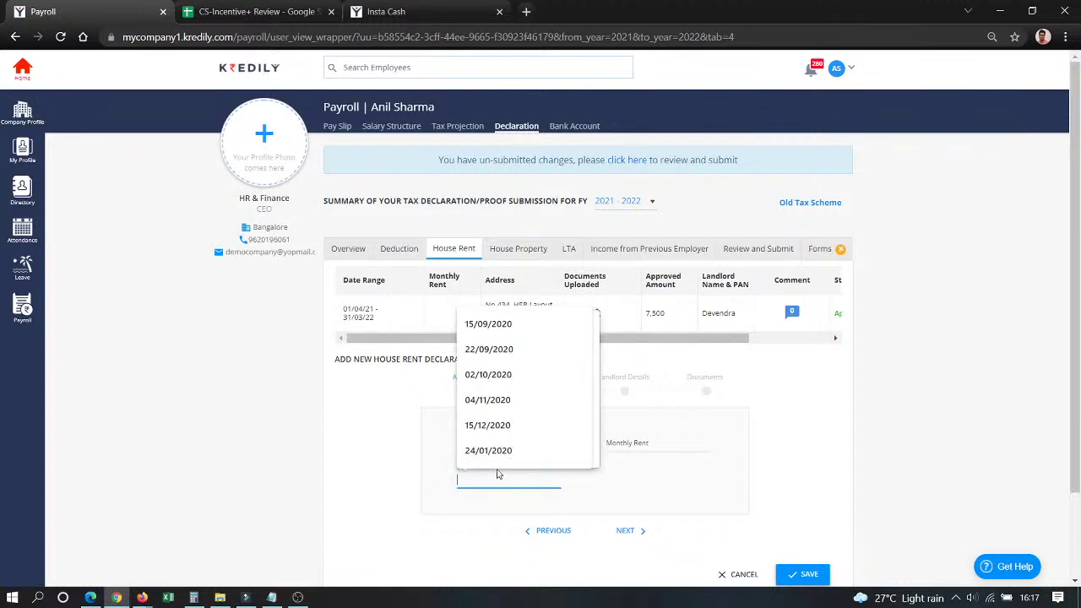
{"action": "left_click", "coordinate": [495, 453]}
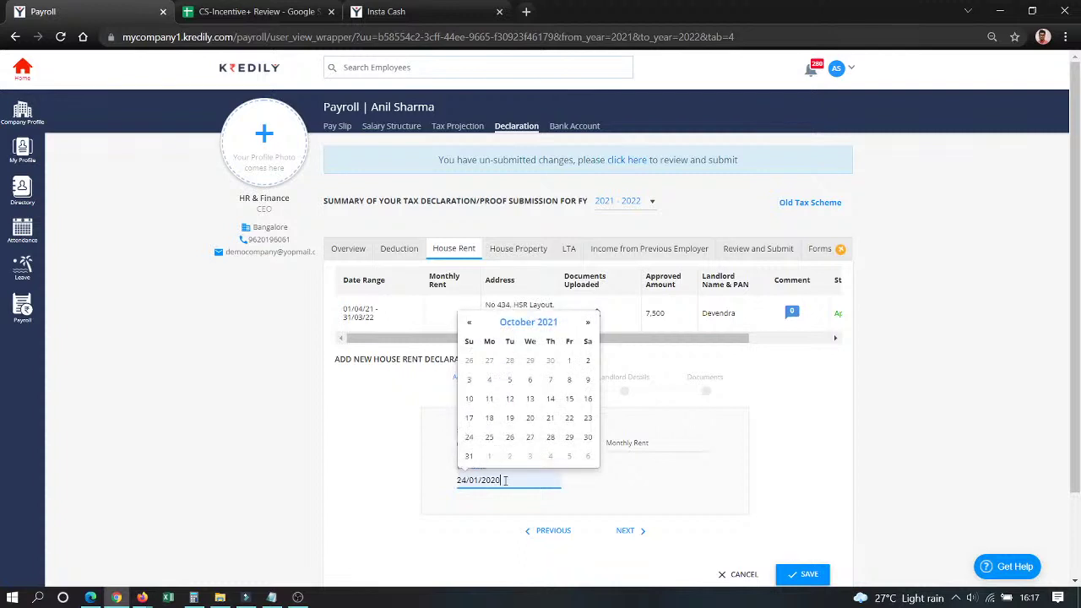
{"action": "left_click", "coordinate": [470, 456]}
{"action": "left_click", "coordinate": [648, 450]}
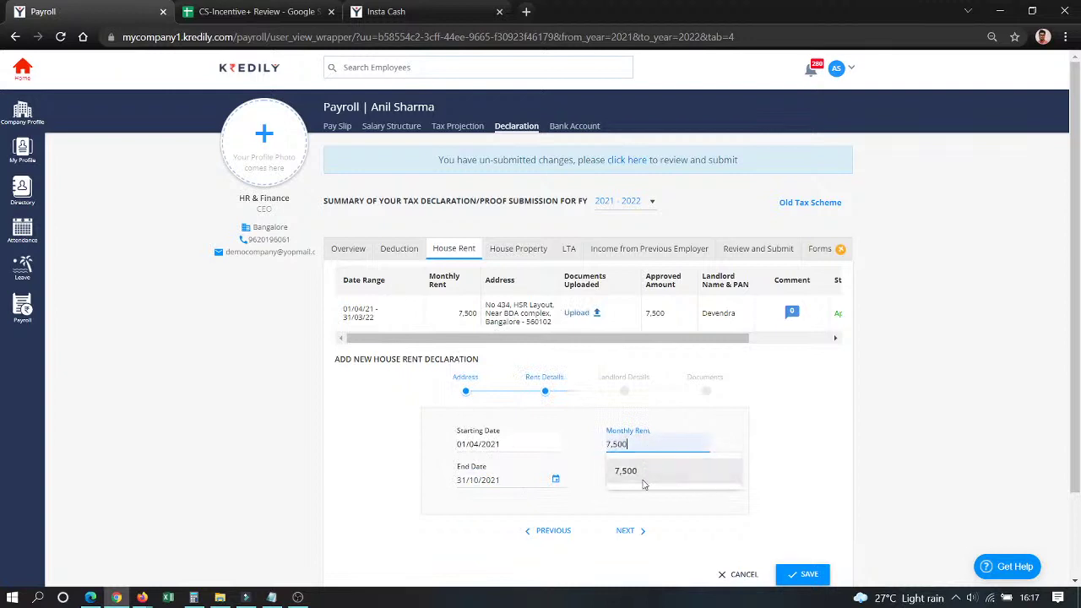
{"action": "left_click", "coordinate": [629, 471]}
{"action": "left_click", "coordinate": [631, 530]}
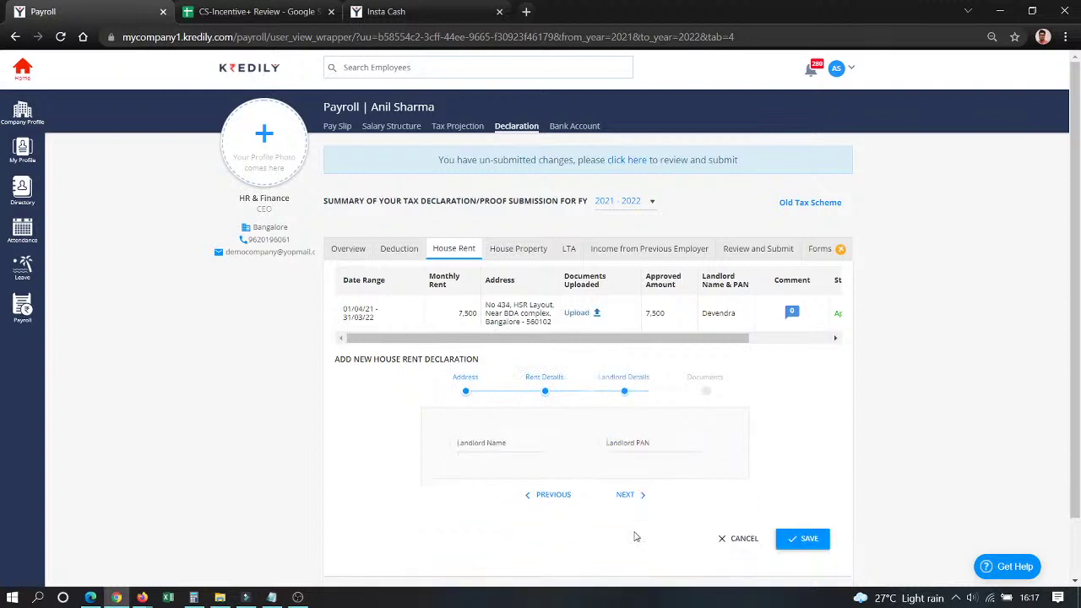
Add the landlord's name and PAN, try saving, then discard it after the date-conflict error
{"action": "left_click", "coordinate": [494, 442]}
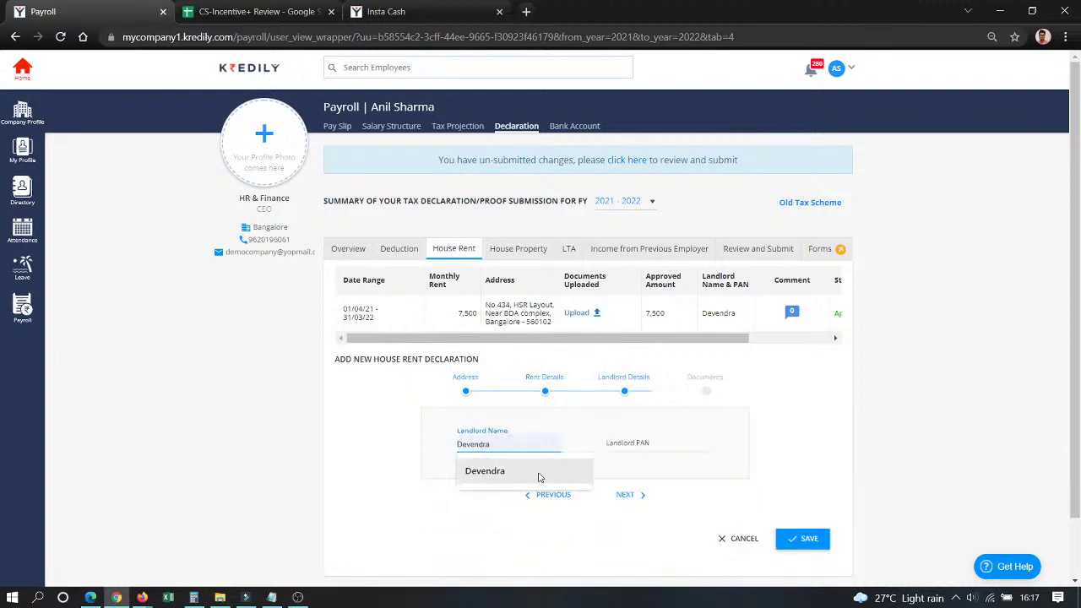
{"action": "left_click", "coordinate": [543, 473]}
{"action": "left_click", "coordinate": [632, 443]}
{"action": "left_click", "coordinate": [637, 470]}
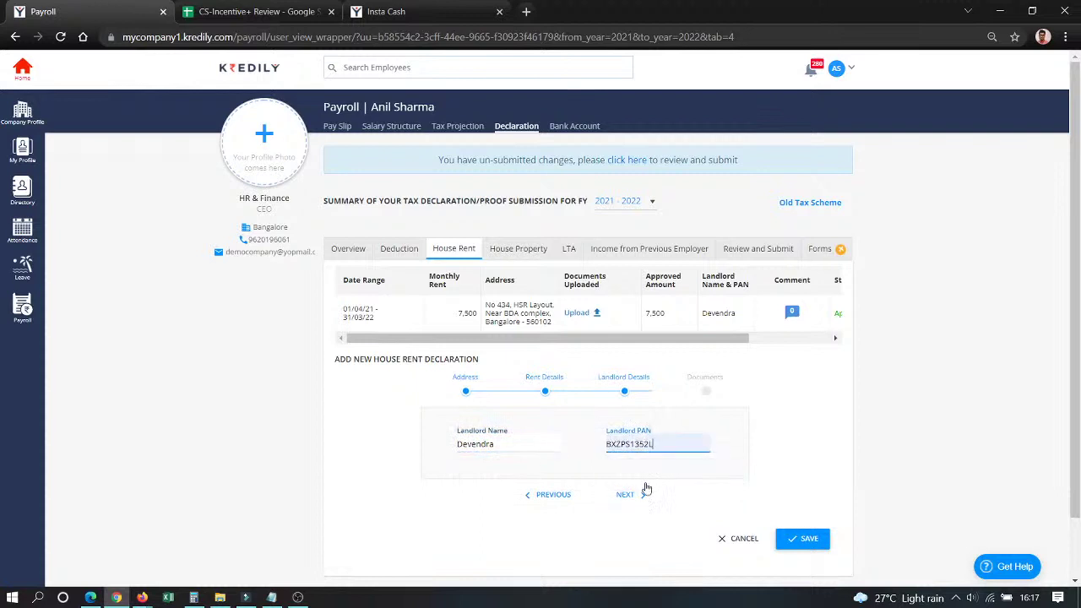
{"action": "left_click", "coordinate": [626, 494]}
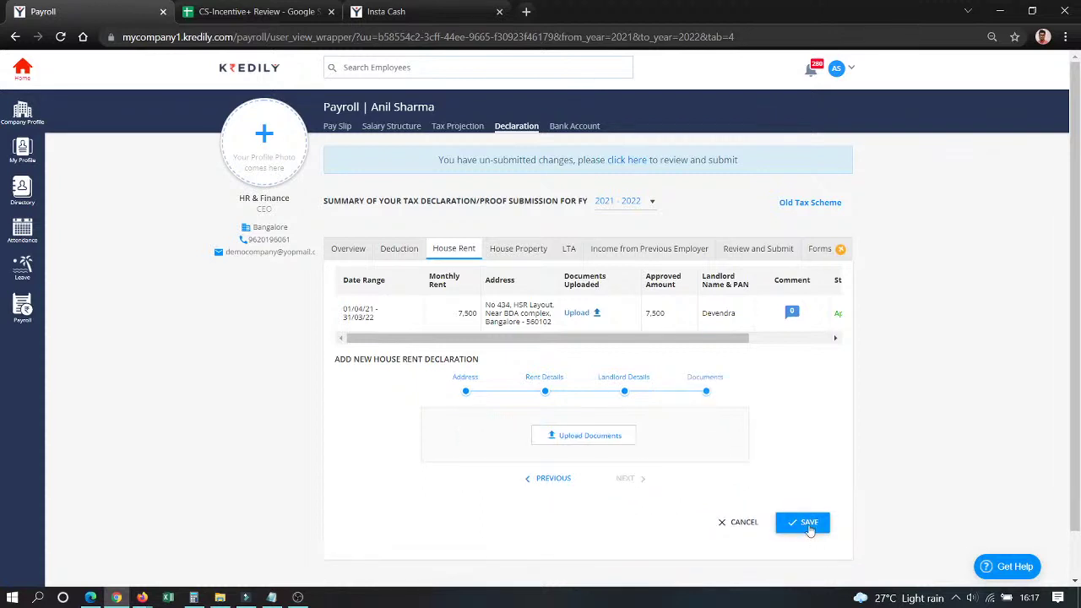
{"action": "left_click", "coordinate": [809, 528]}
{"action": "left_click", "coordinate": [544, 388]}
{"action": "left_click", "coordinate": [746, 519]}
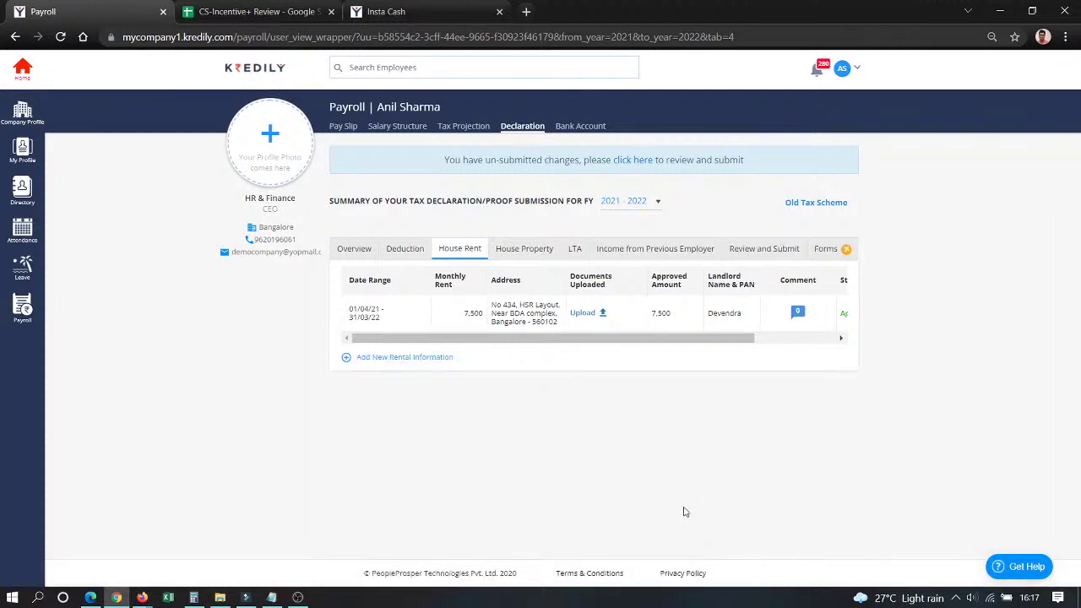
{"action": "left_click", "coordinate": [403, 372]}
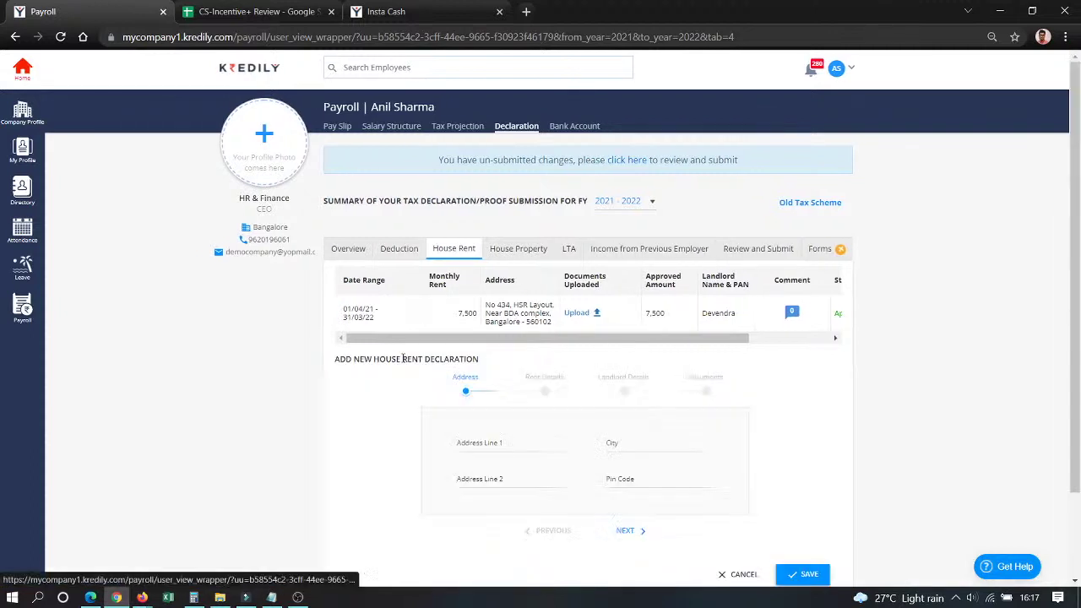
{"action": "left_click", "coordinate": [742, 576]}
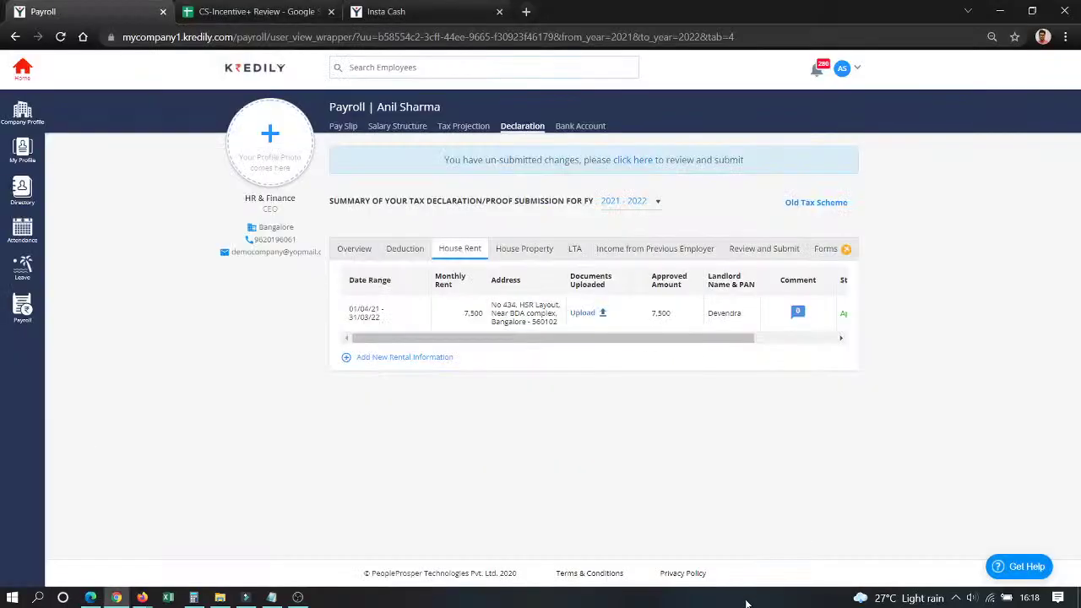
Show House Property declarations and highlight the let-out house's address and 2,00,000 value
{"action": "left_click", "coordinate": [514, 252]}
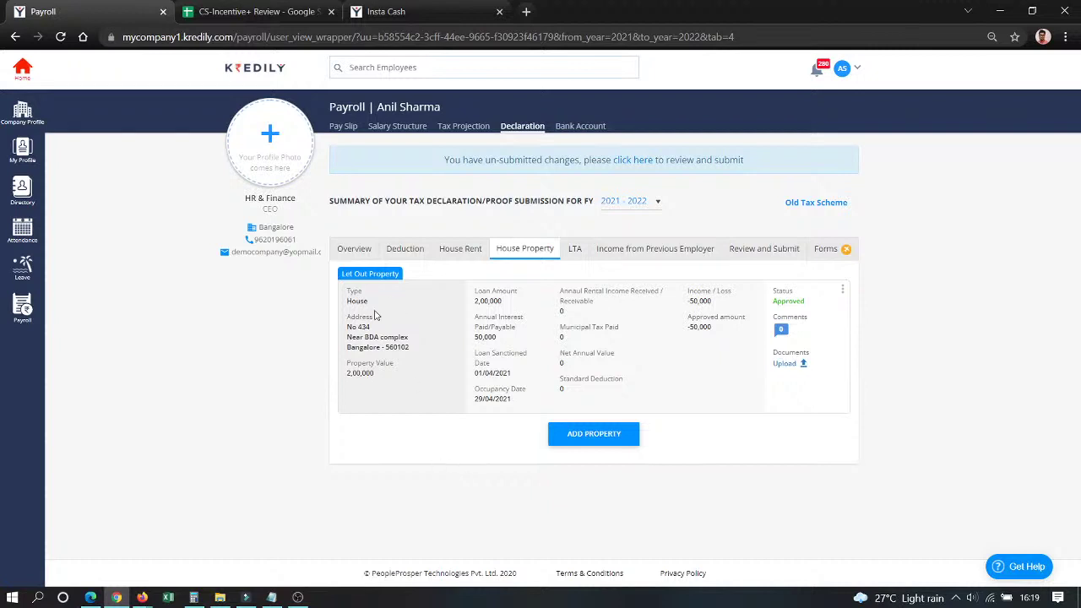
{"action": "left_click_drag", "start_coordinate": [342, 289], "coordinate": [420, 373]}
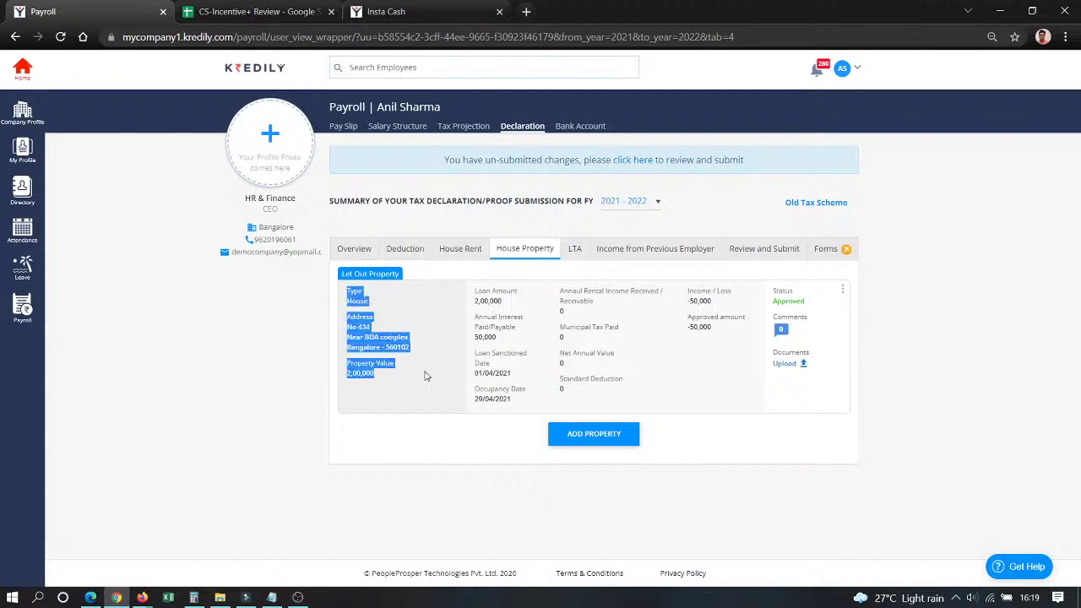
{"action": "left_click", "coordinate": [419, 379]}
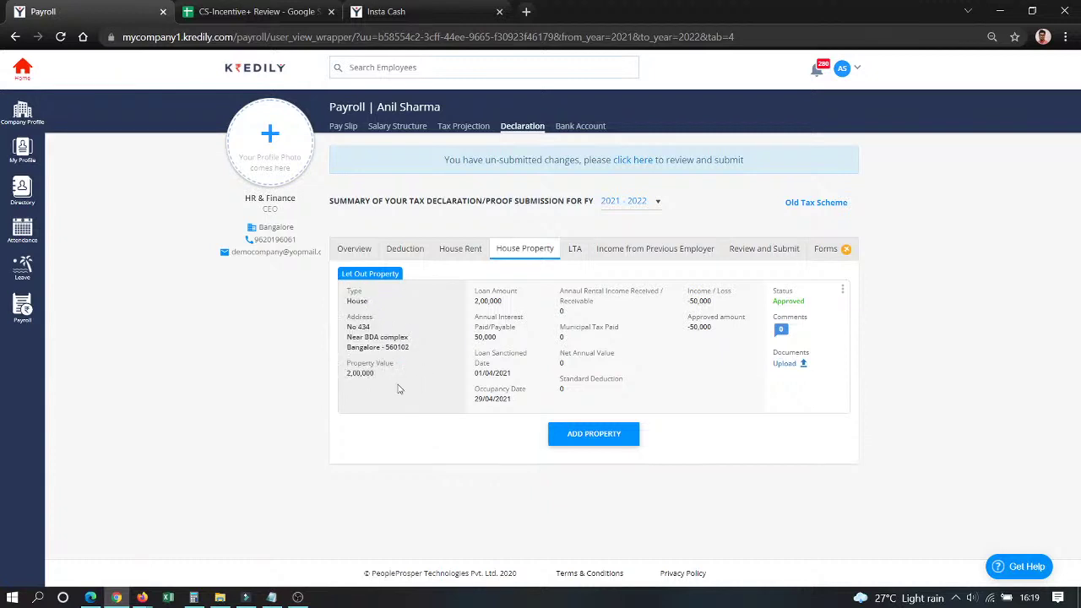
{"action": "left_click_drag", "start_coordinate": [346, 373], "coordinate": [380, 378]}
Add a new Let Out Property and set its type to House
{"action": "left_click", "coordinate": [597, 431]}
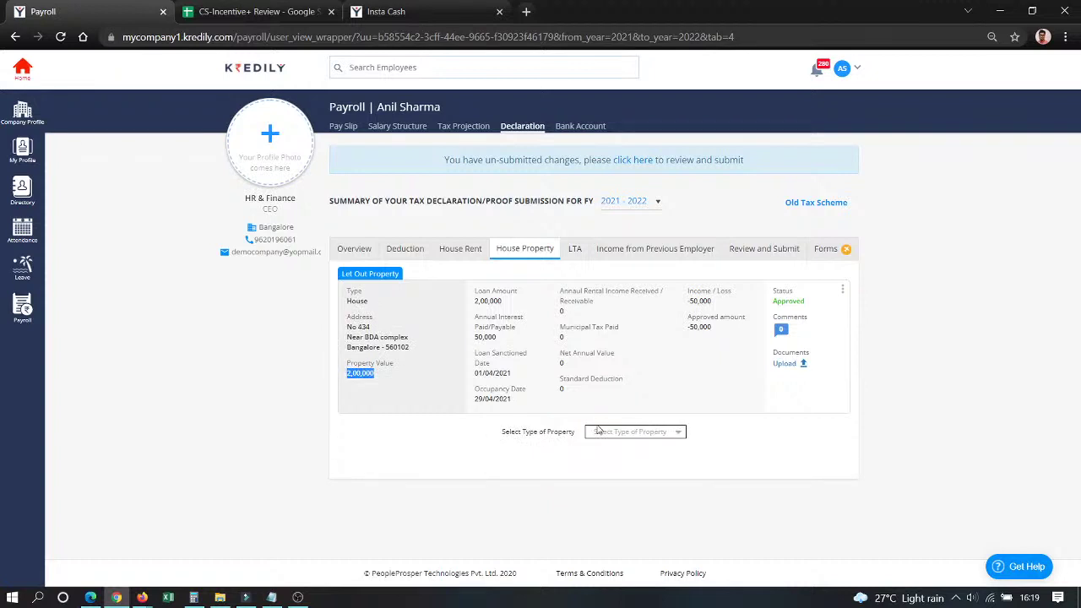
{"action": "left_click", "coordinate": [642, 433]}
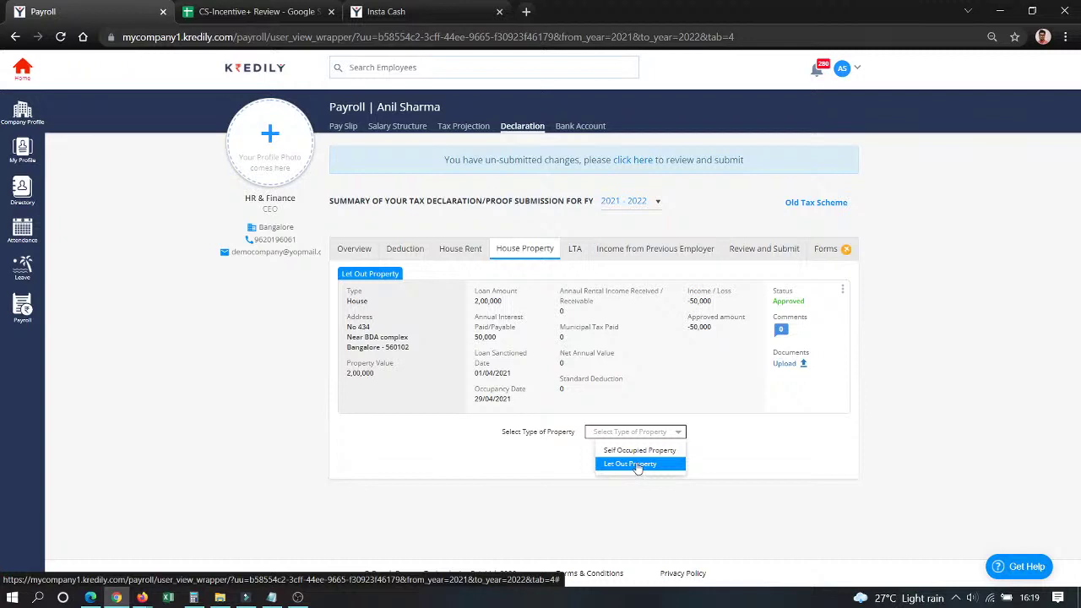
{"action": "left_click", "coordinate": [637, 465]}
{"action": "scroll", "coordinate": [621, 477], "scroll_direction": "down", "scroll_amount": 1}
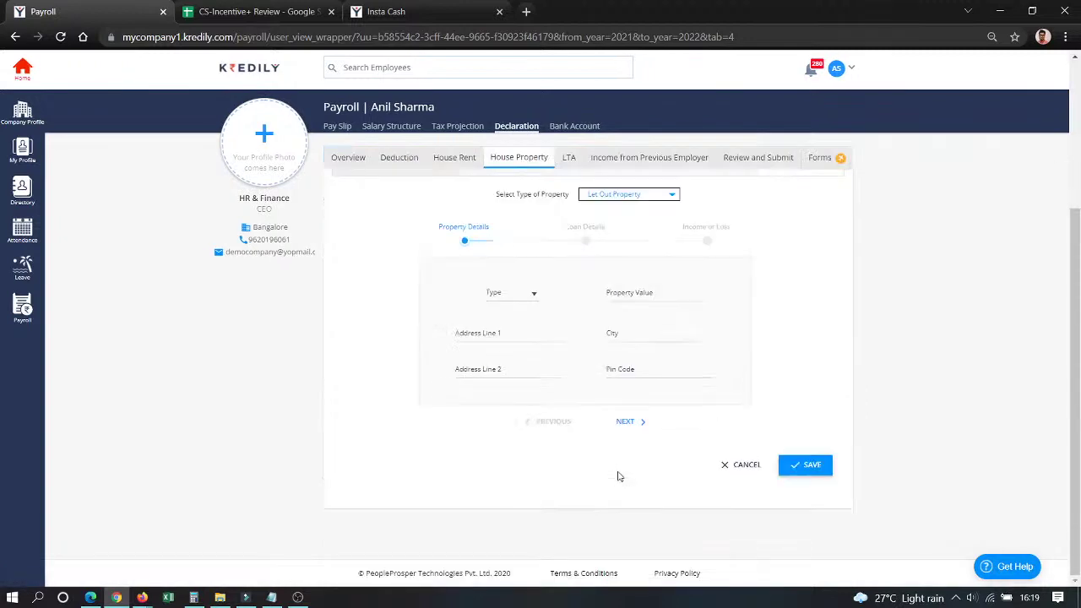
{"action": "left_click", "coordinate": [522, 296]}
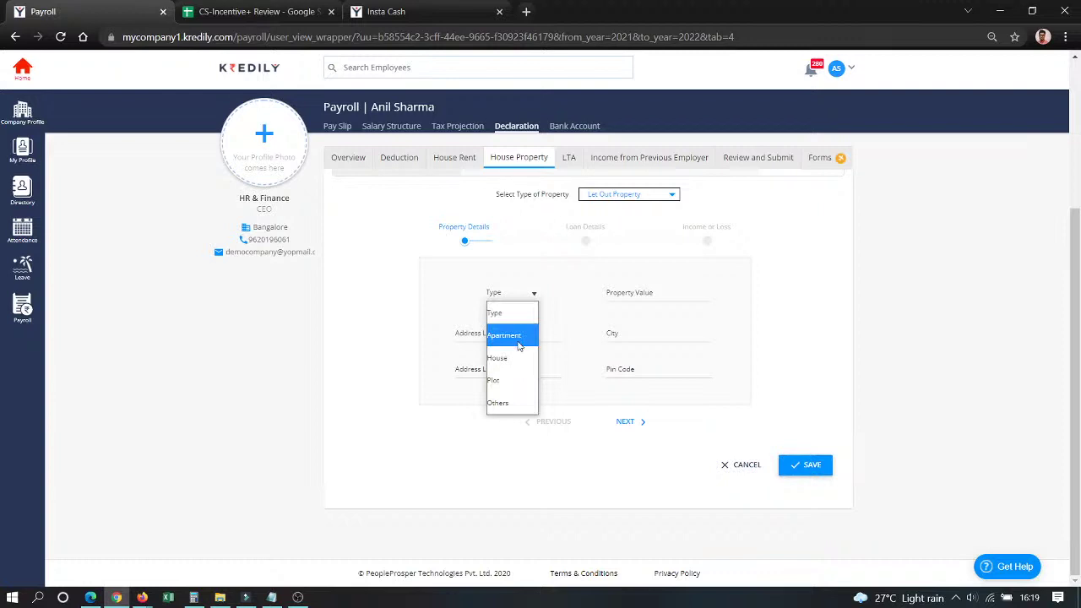
{"action": "left_click", "coordinate": [518, 341]}
{"action": "left_click", "coordinate": [521, 292]}
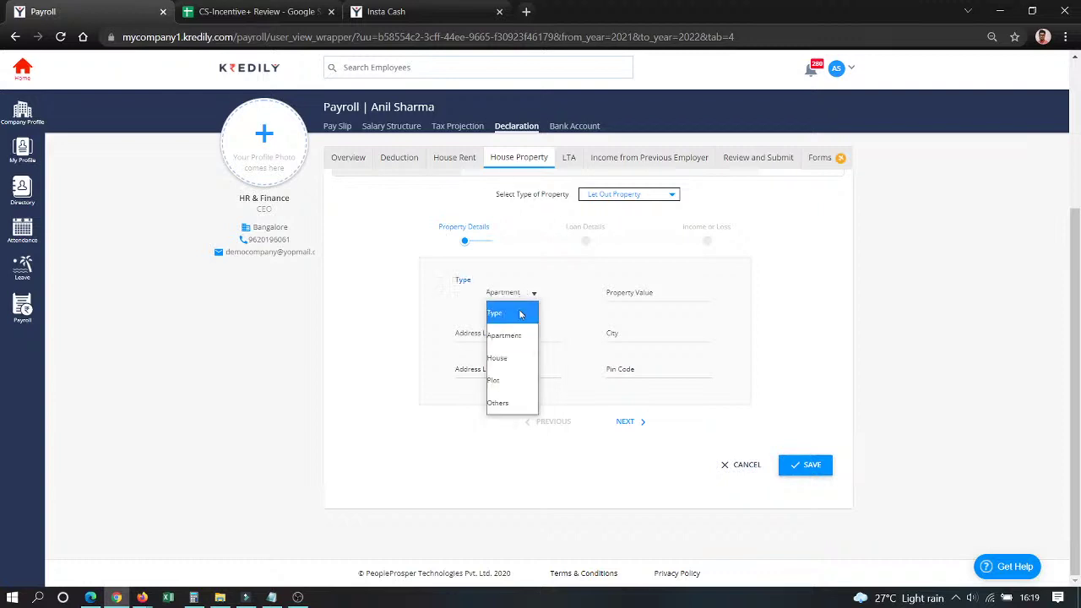
{"action": "left_click", "coordinate": [518, 359]}
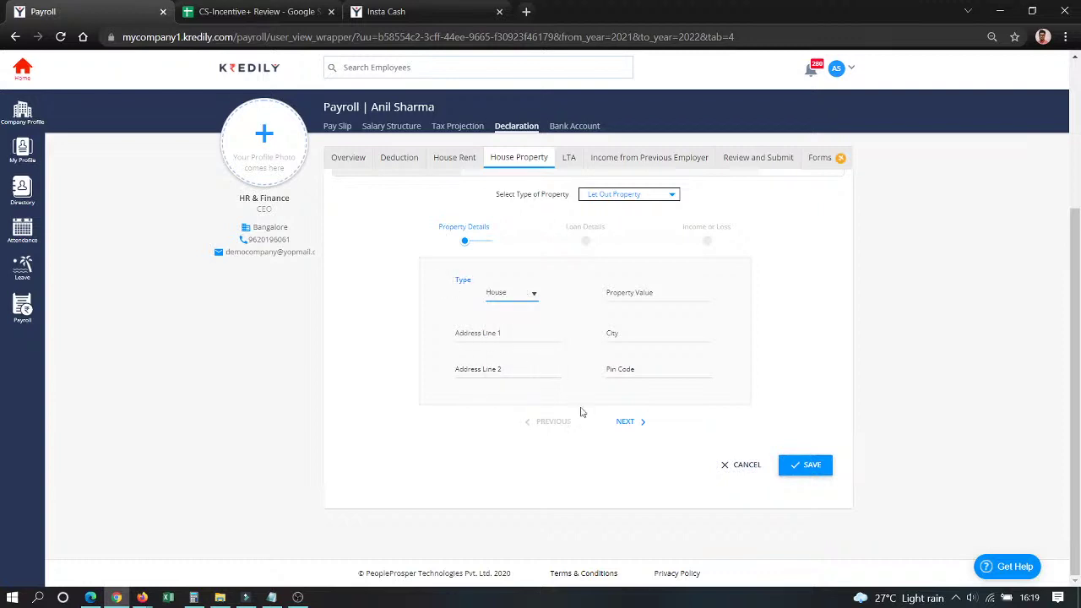
Autofill the property's address lines, city and pin code, then continue to loan details
{"action": "left_click", "coordinate": [513, 331]}
{"action": "left_click", "coordinate": [515, 364]}
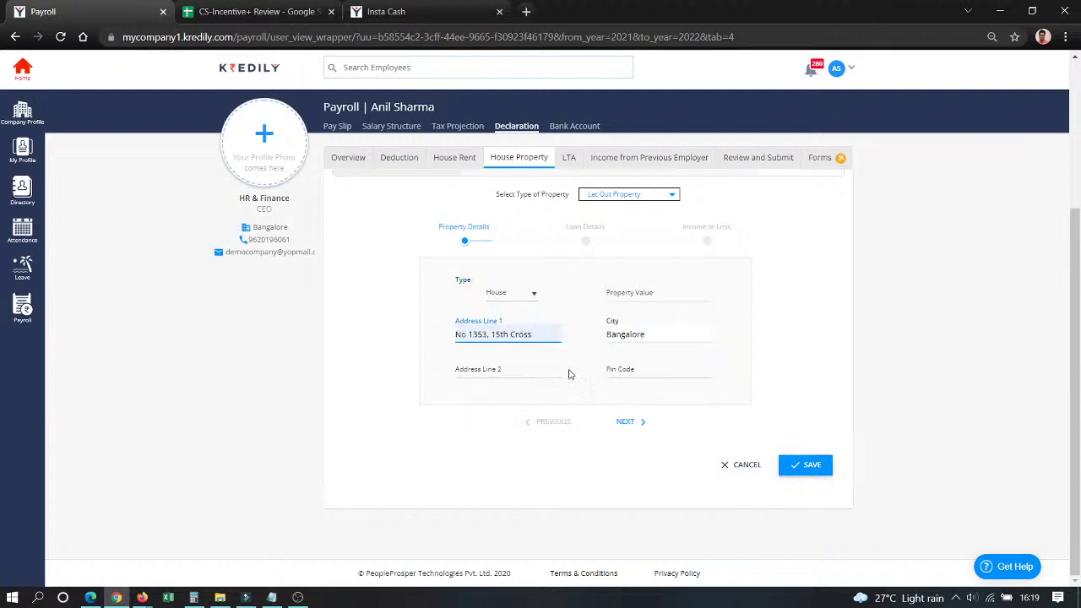
{"action": "left_click", "coordinate": [496, 371]}
{"action": "left_click", "coordinate": [504, 402]}
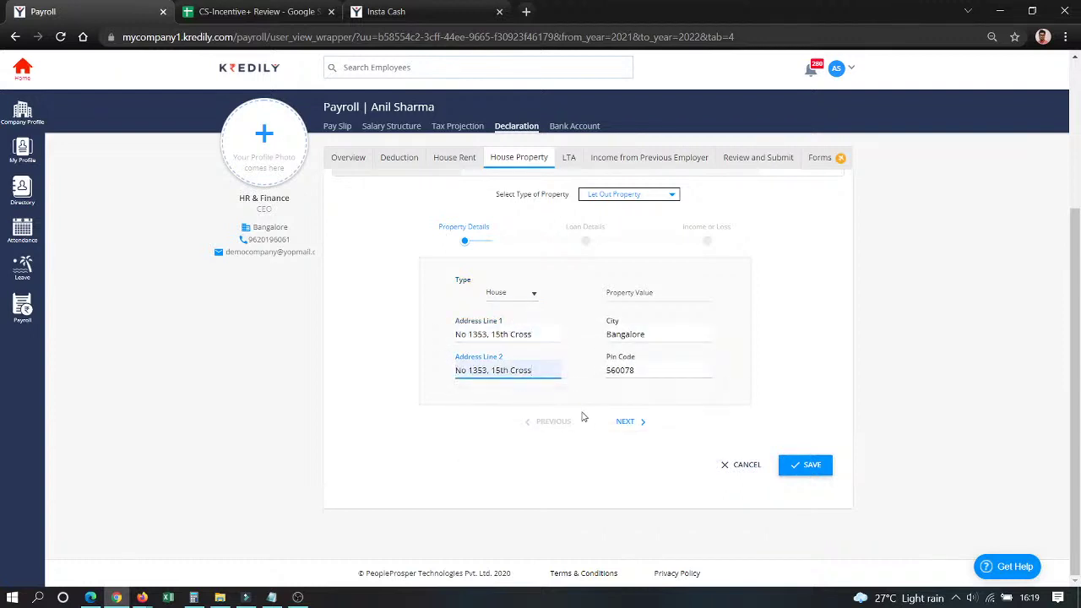
{"action": "left_click", "coordinate": [632, 424]}
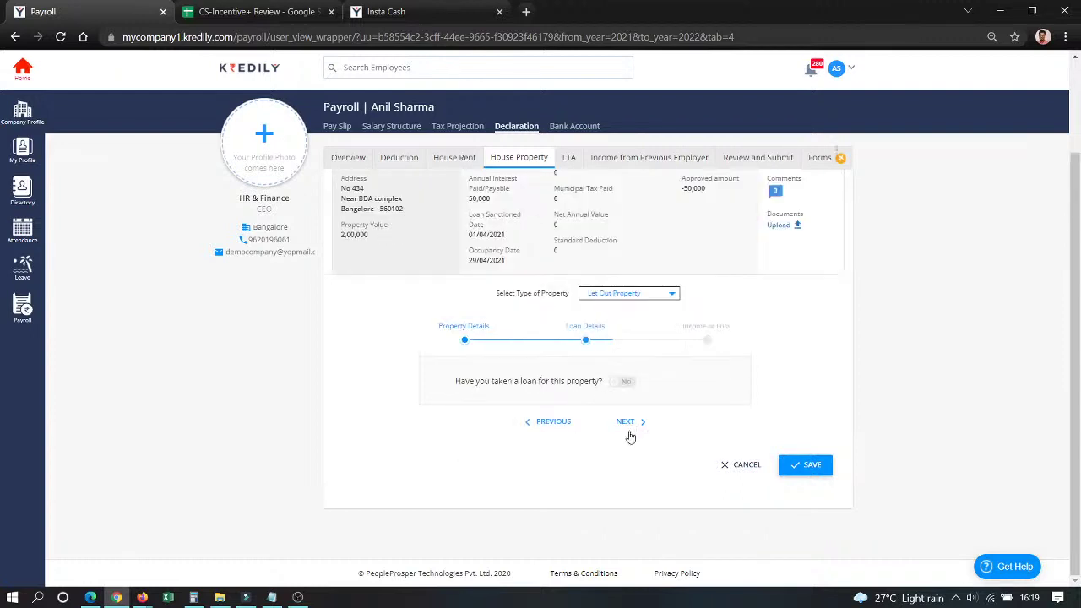
Enter a 2,00,000 loan sanctioned 07/07/2021 with 50,000 annual interest
{"action": "left_click", "coordinate": [626, 383]}
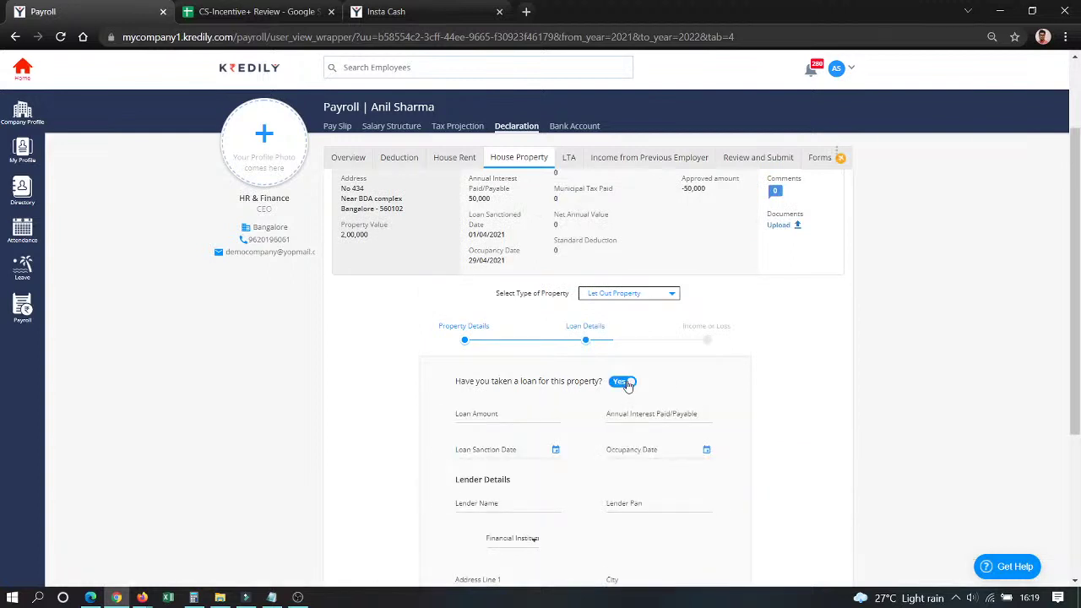
{"action": "left_click", "coordinate": [483, 414]}
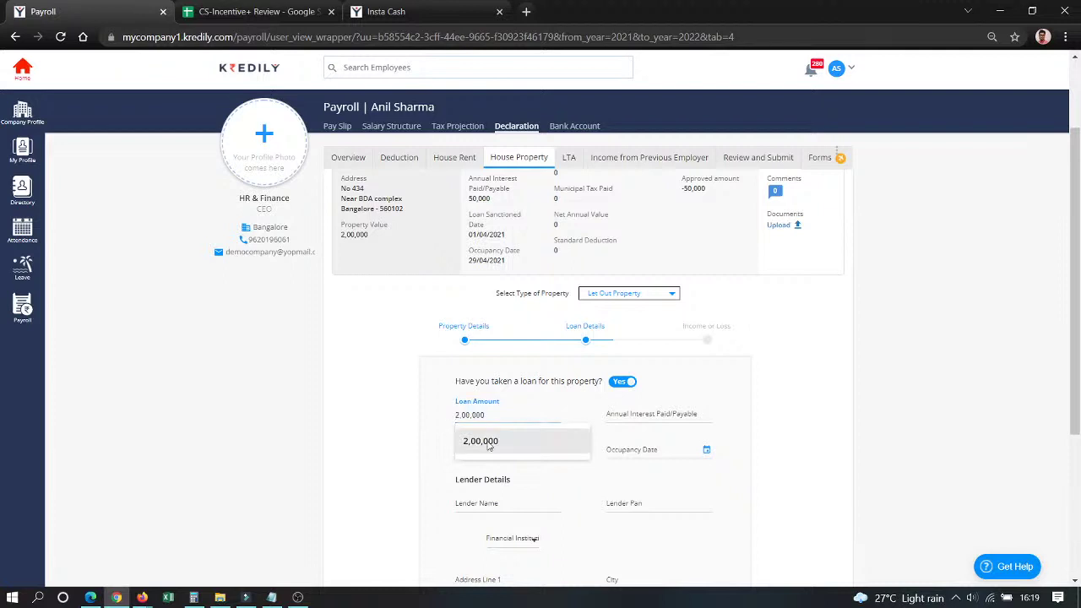
{"action": "left_click", "coordinate": [488, 444]}
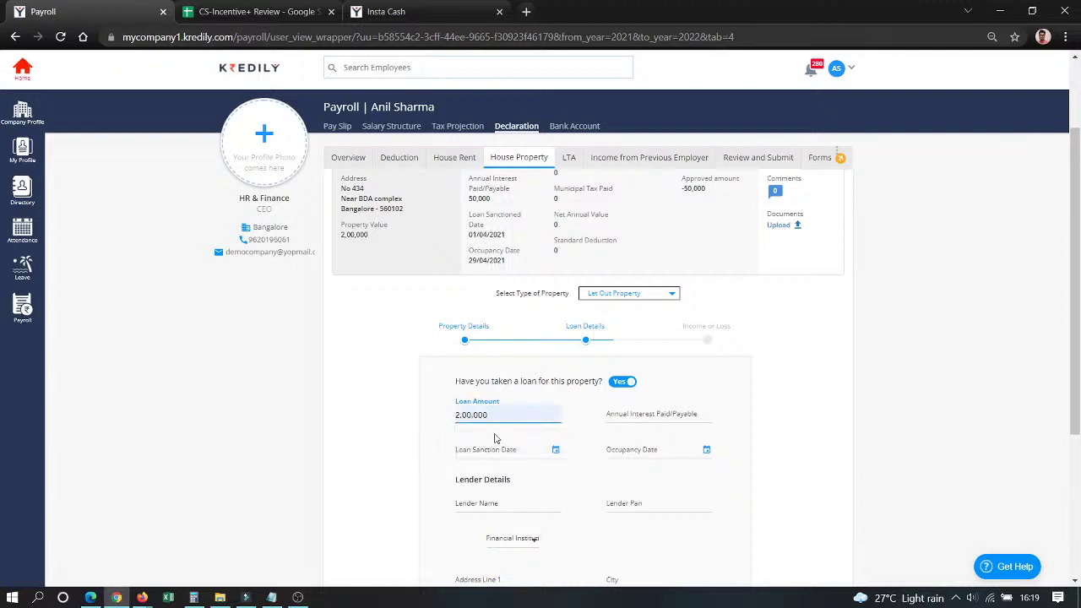
{"action": "left_click", "coordinate": [502, 454]}
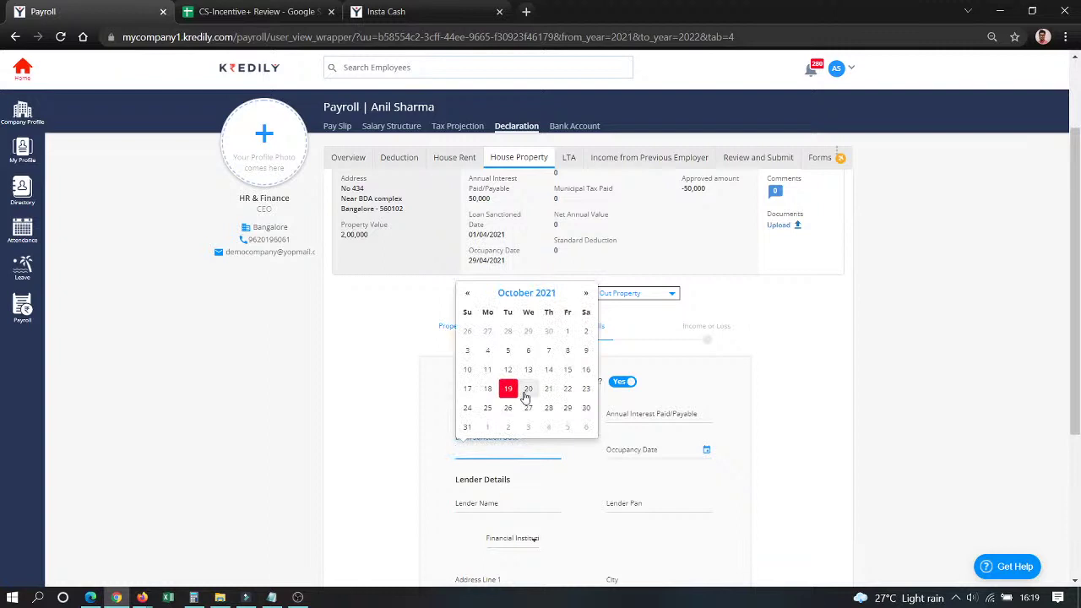
{"action": "left_click", "coordinate": [507, 390]}
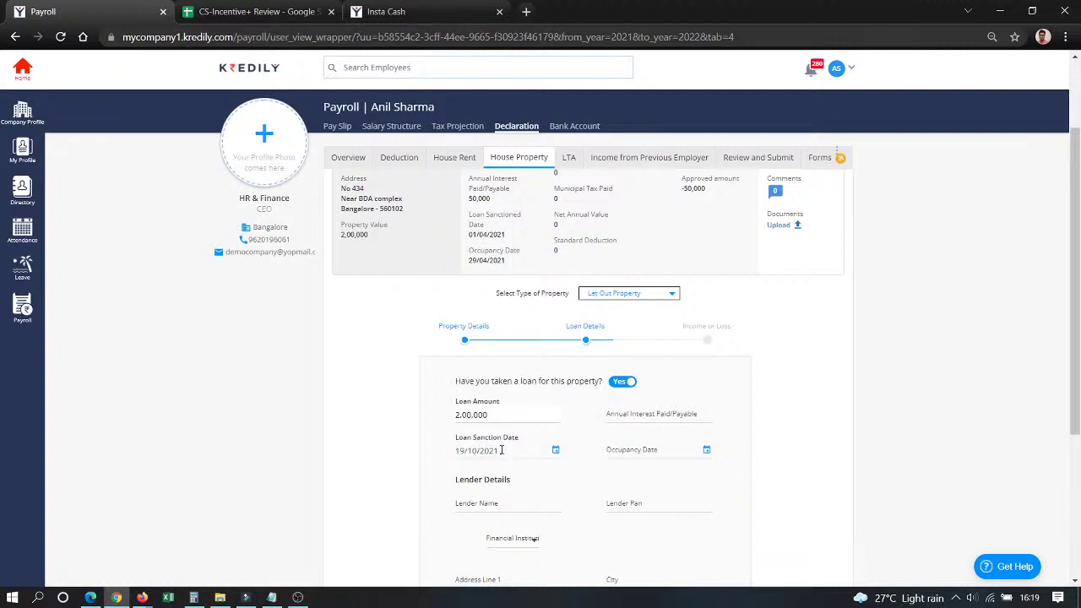
{"action": "left_click", "coordinate": [501, 455]}
{"action": "left_click", "coordinate": [470, 293]}
{"action": "left_click", "coordinate": [470, 292]}
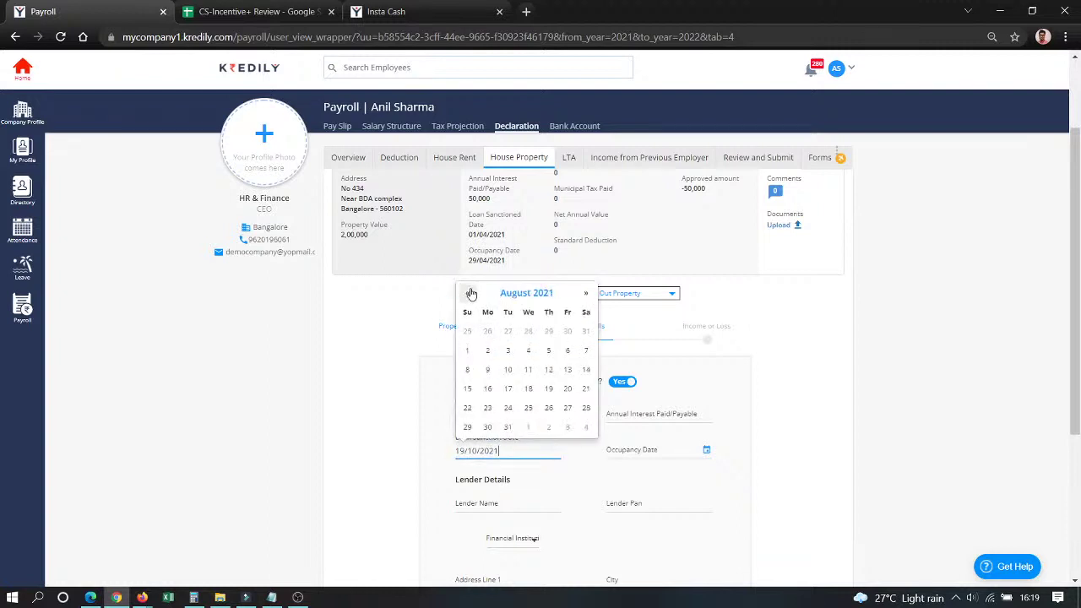
{"action": "left_click", "coordinate": [470, 293]}
{"action": "left_click", "coordinate": [528, 349]}
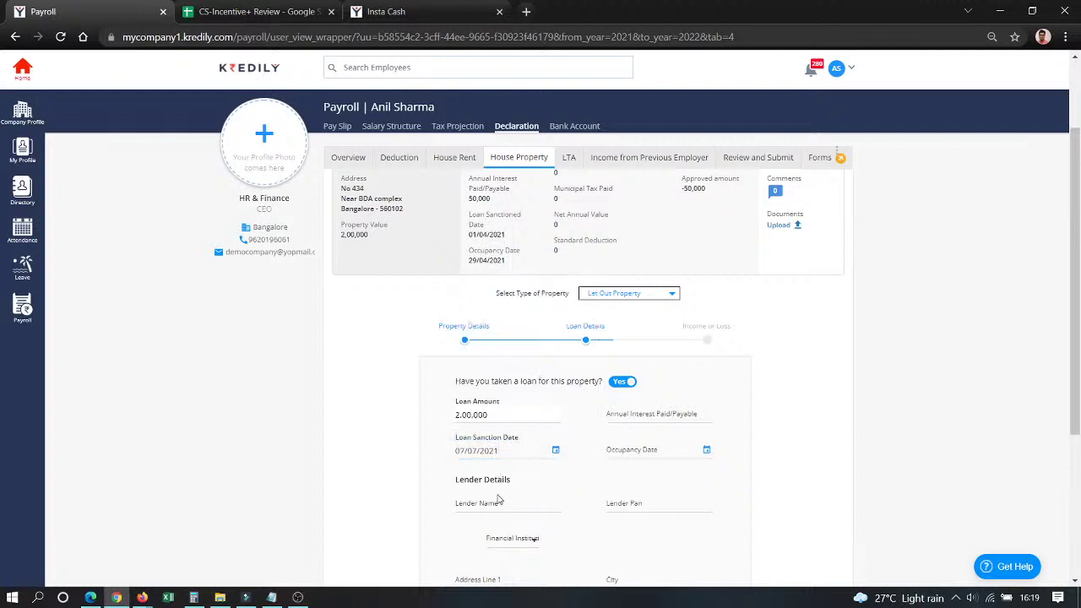
{"action": "left_click", "coordinate": [650, 416]}
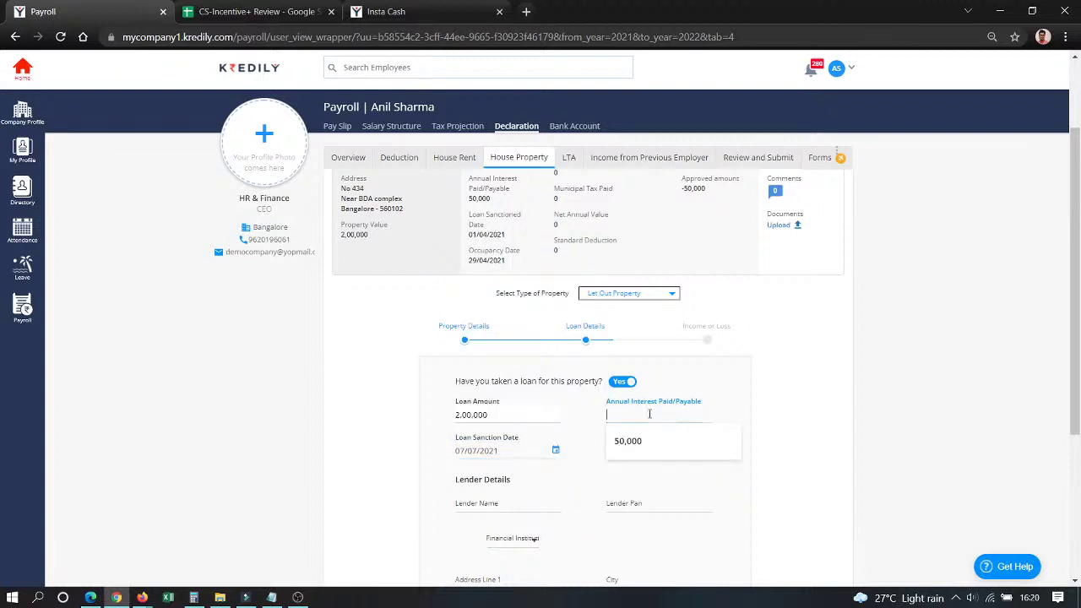
{"action": "left_click", "coordinate": [649, 454]}
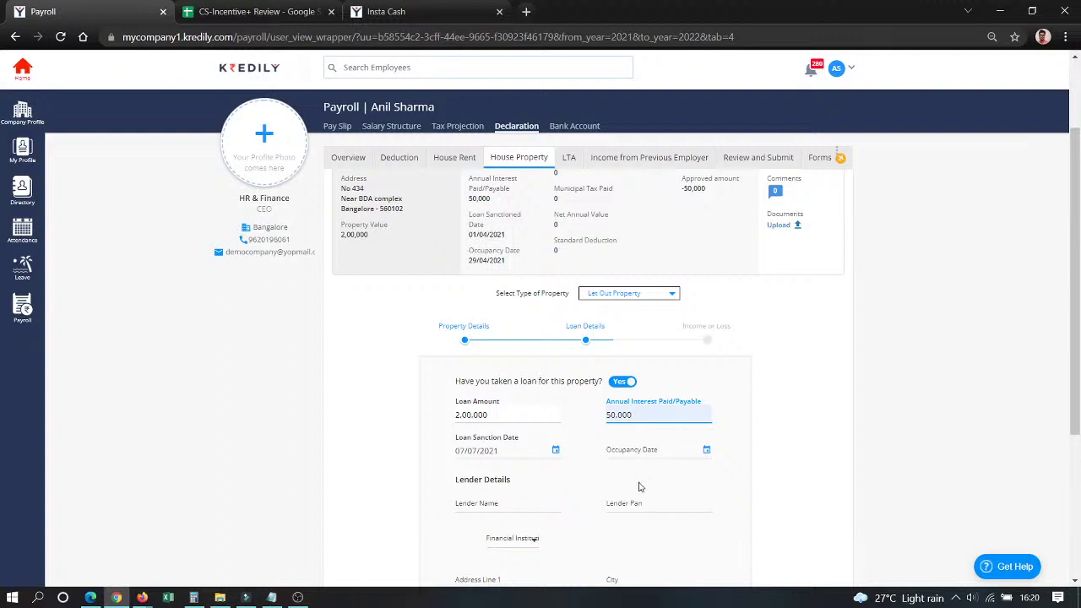
Set occupancy date 04/10/2021, lender name HDFC Bank, and the lender's PAN
{"action": "left_click", "coordinate": [638, 448]}
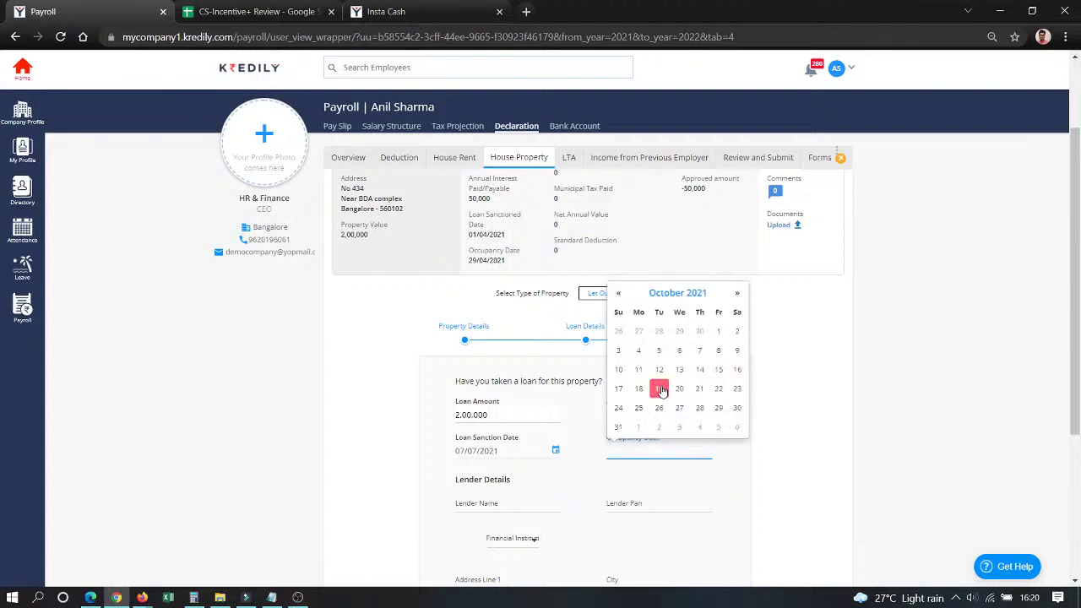
{"action": "left_click", "coordinate": [638, 353]}
{"action": "left_click", "coordinate": [507, 507]}
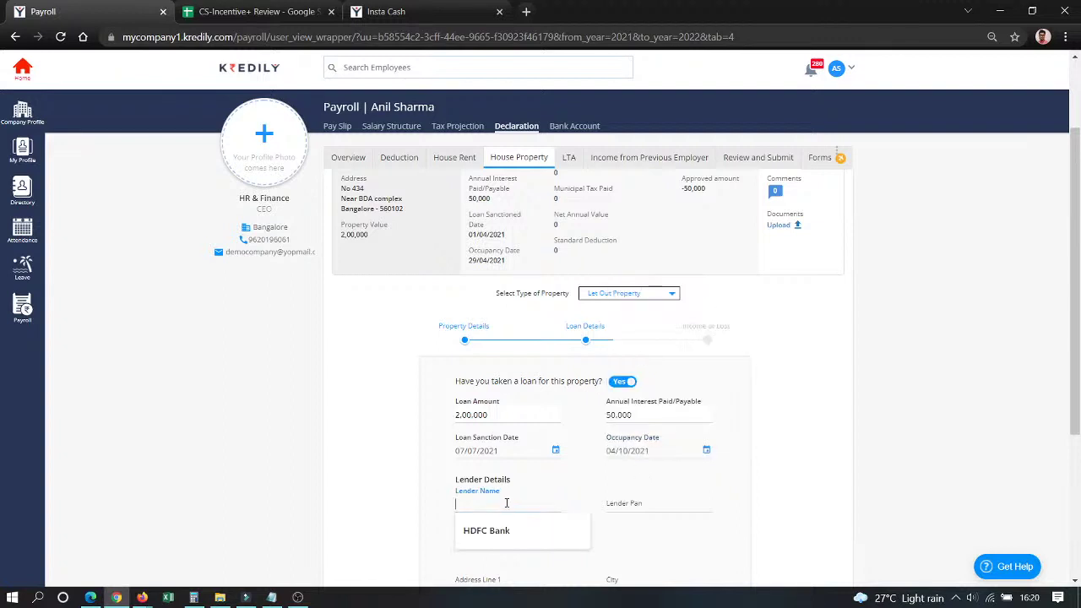
{"action": "left_click", "coordinate": [509, 529]}
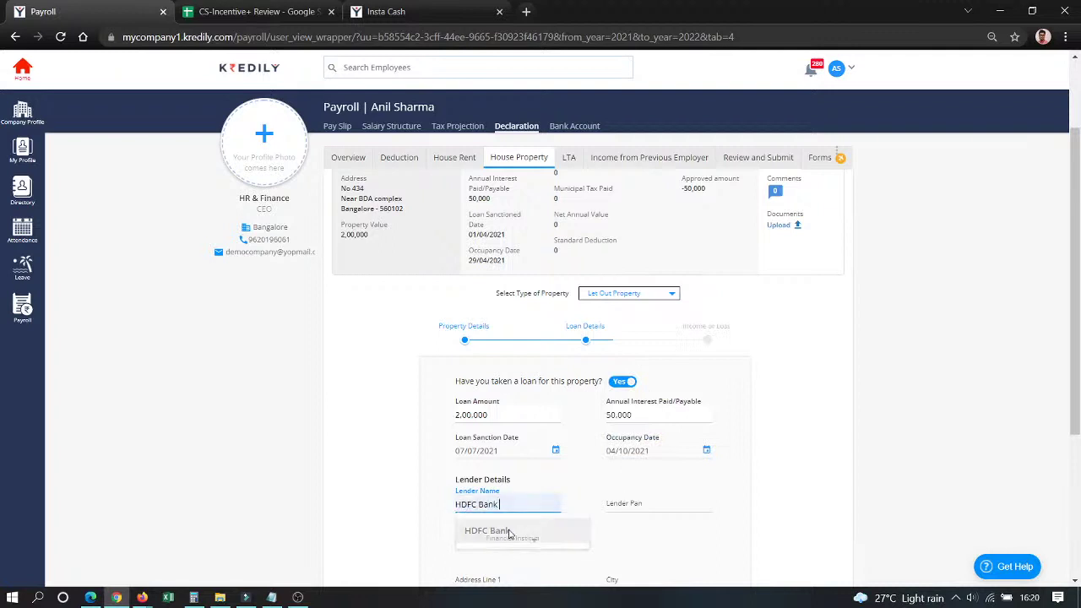
{"action": "left_click", "coordinate": [633, 499]}
{"action": "left_click", "coordinate": [640, 531]}
Set lender type to Others and autofill the lender's address lines, city and pin code
{"action": "scroll", "coordinate": [595, 527], "scroll_direction": "down", "scroll_amount": 3}
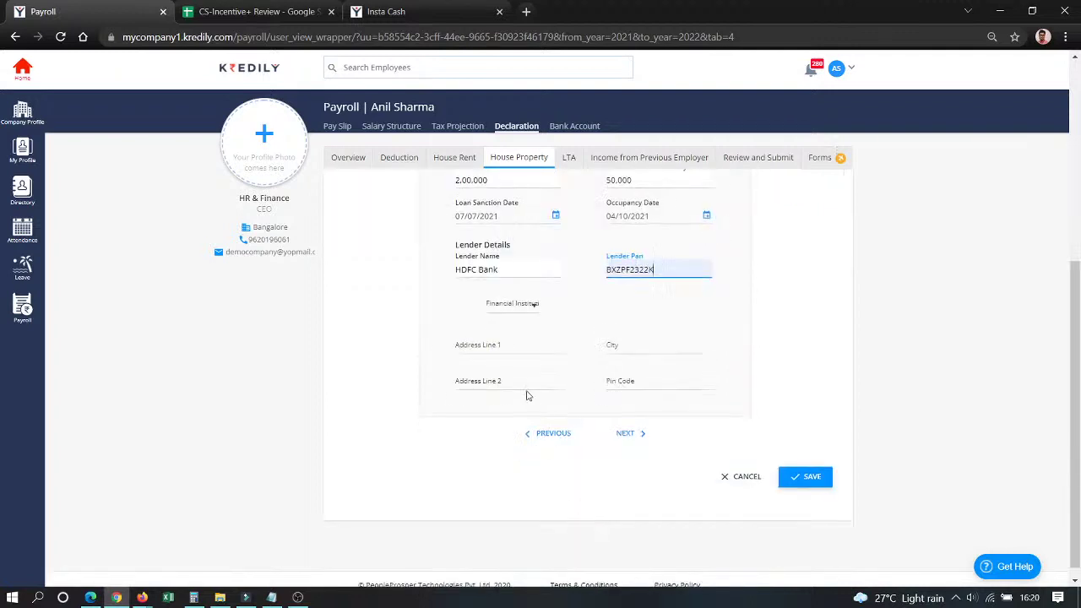
{"action": "left_click", "coordinate": [520, 311]}
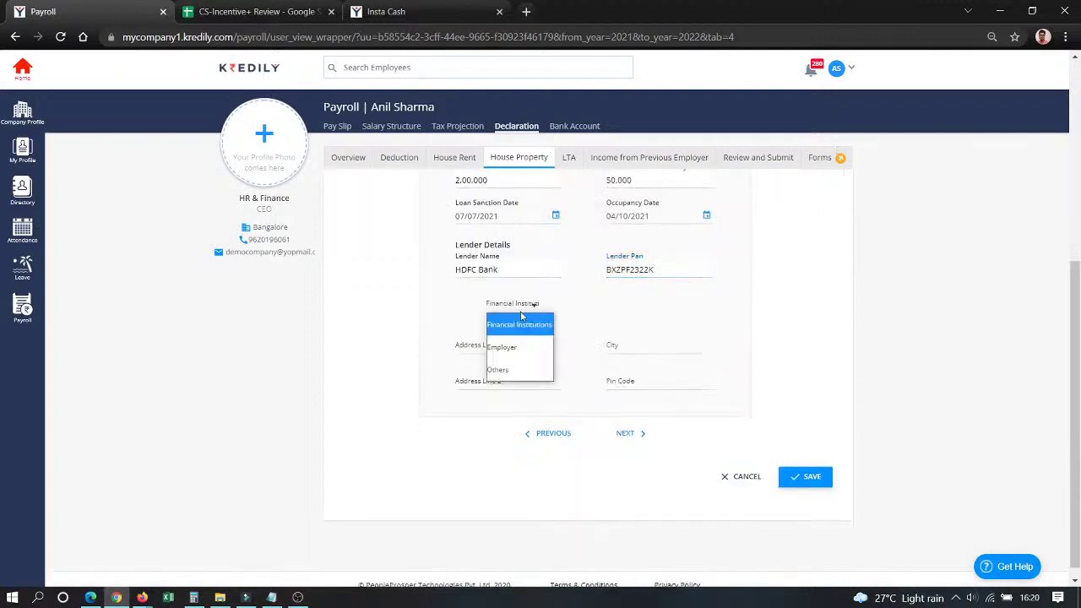
{"action": "left_click", "coordinate": [519, 369]}
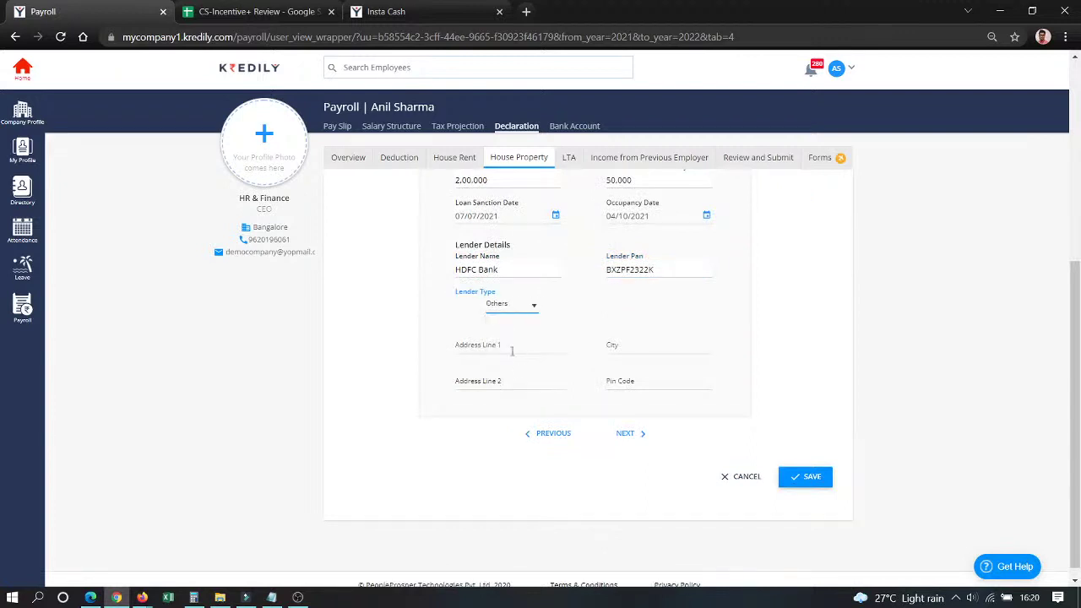
{"action": "left_click", "coordinate": [510, 348]}
{"action": "left_click", "coordinate": [511, 376]}
{"action": "left_click", "coordinate": [515, 382]}
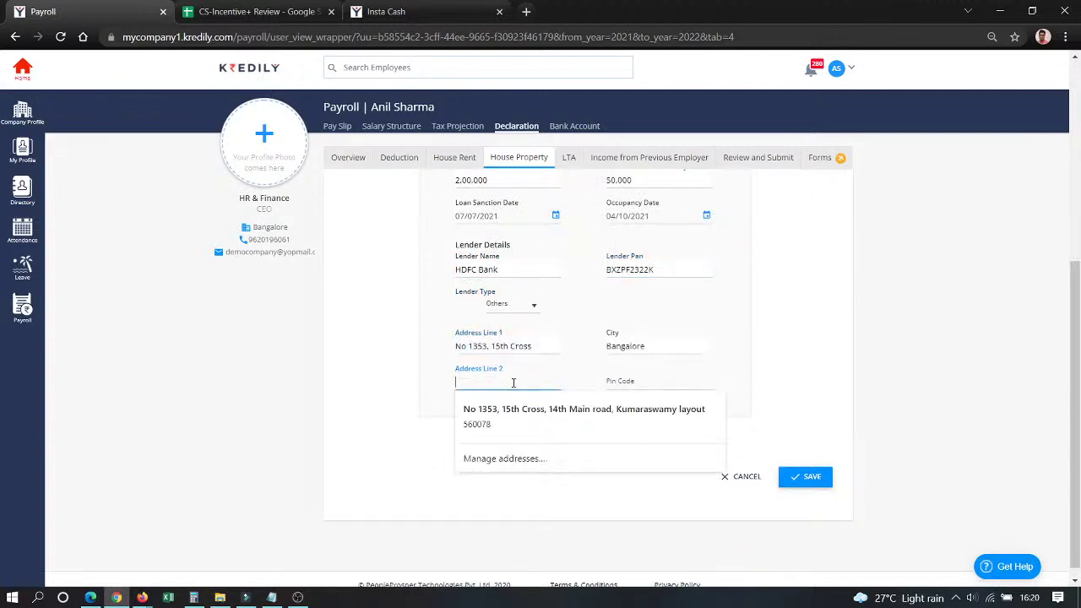
{"action": "left_click", "coordinate": [517, 413]}
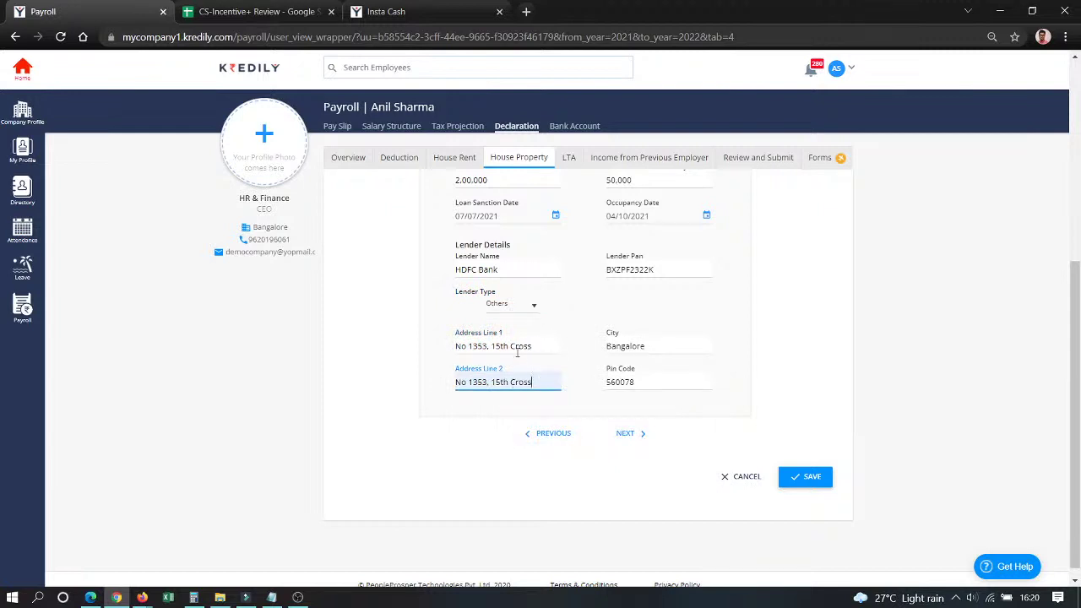
{"action": "scroll", "coordinate": [517, 353], "scroll_direction": "up", "scroll_amount": 3}
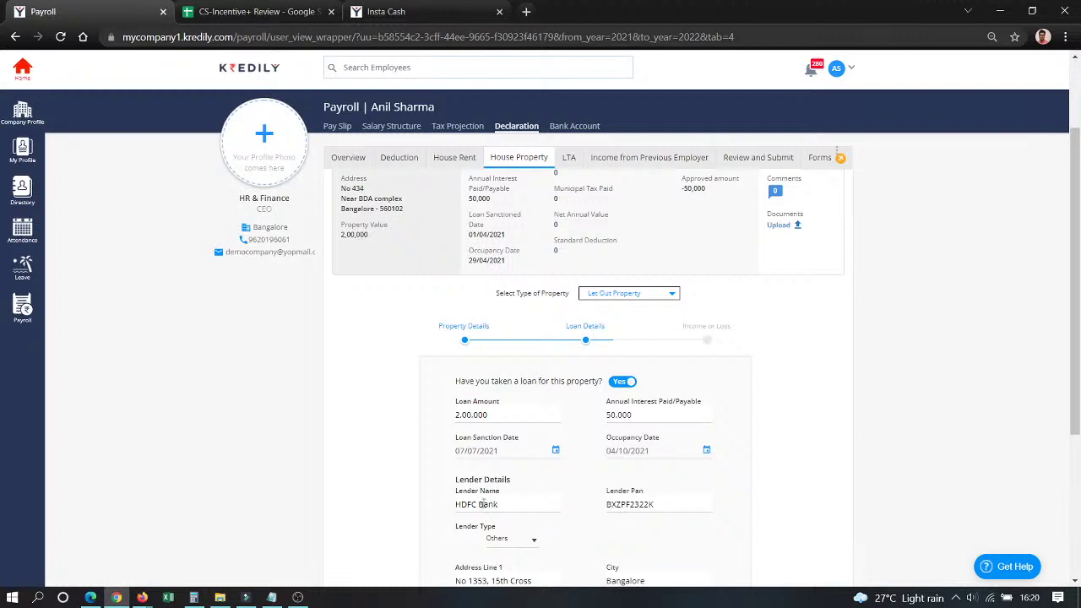
{"action": "scroll", "coordinate": [481, 507], "scroll_direction": "down", "scroll_amount": 3}
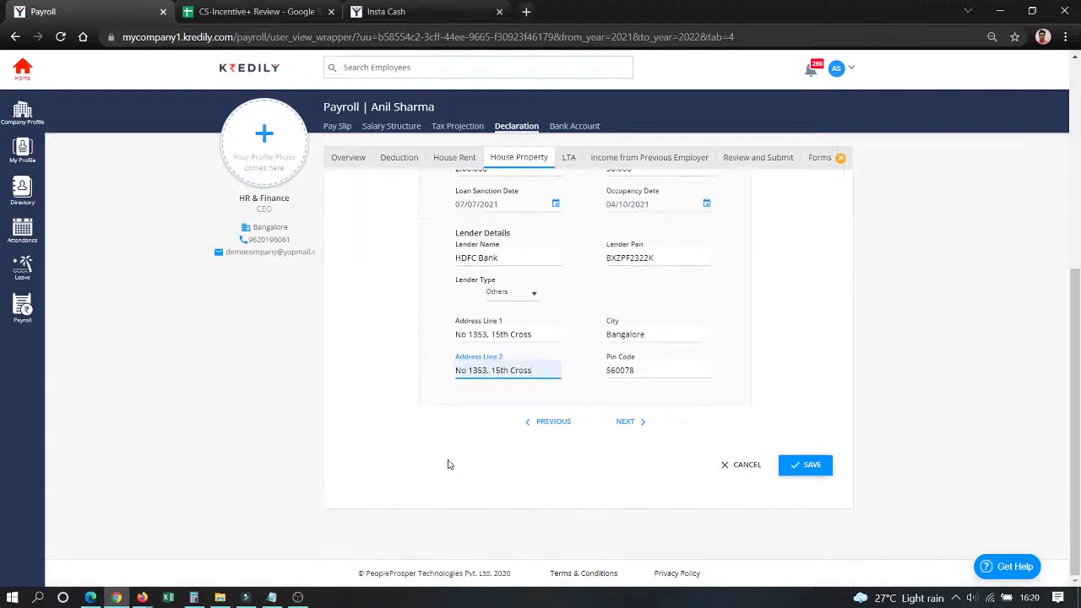
Reach the Income or Loss step showing -50,000, closing the proof upload without a document
{"action": "left_click", "coordinate": [616, 426]}
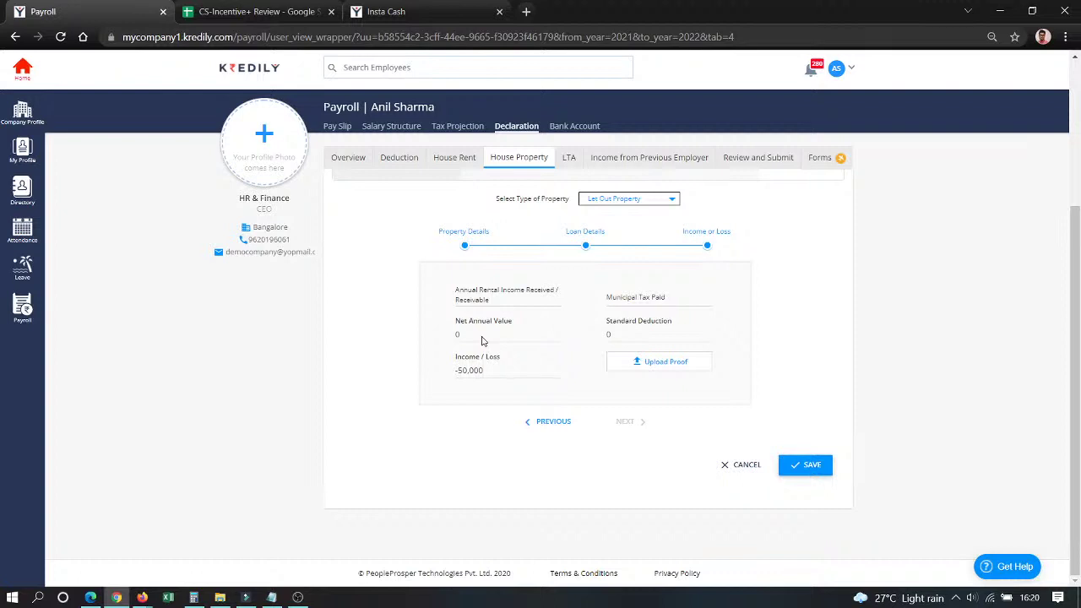
{"action": "left_click", "coordinate": [665, 363]}
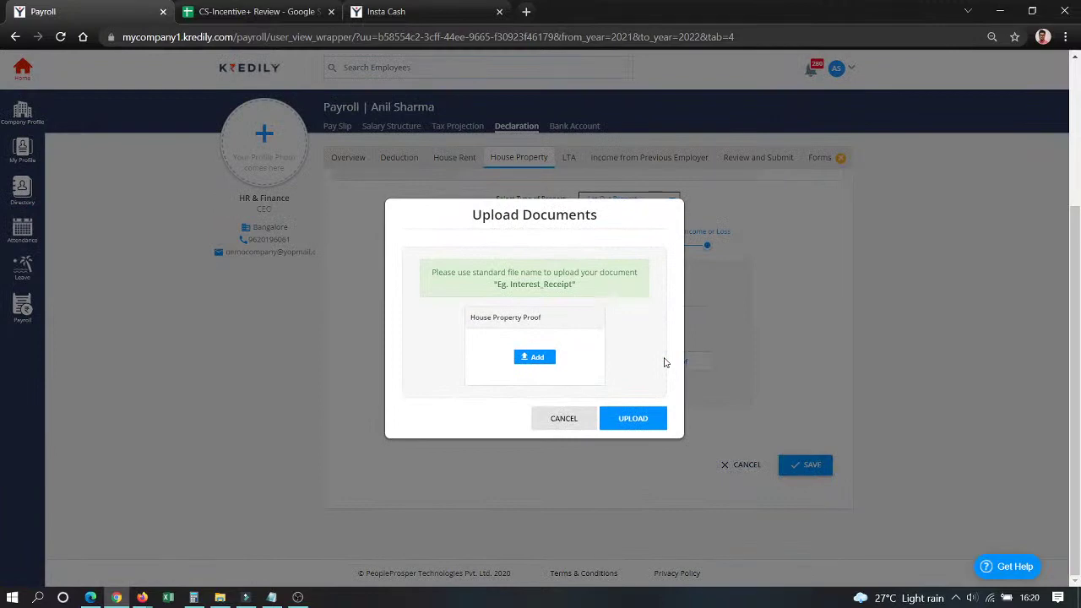
{"action": "left_click", "coordinate": [537, 419]}
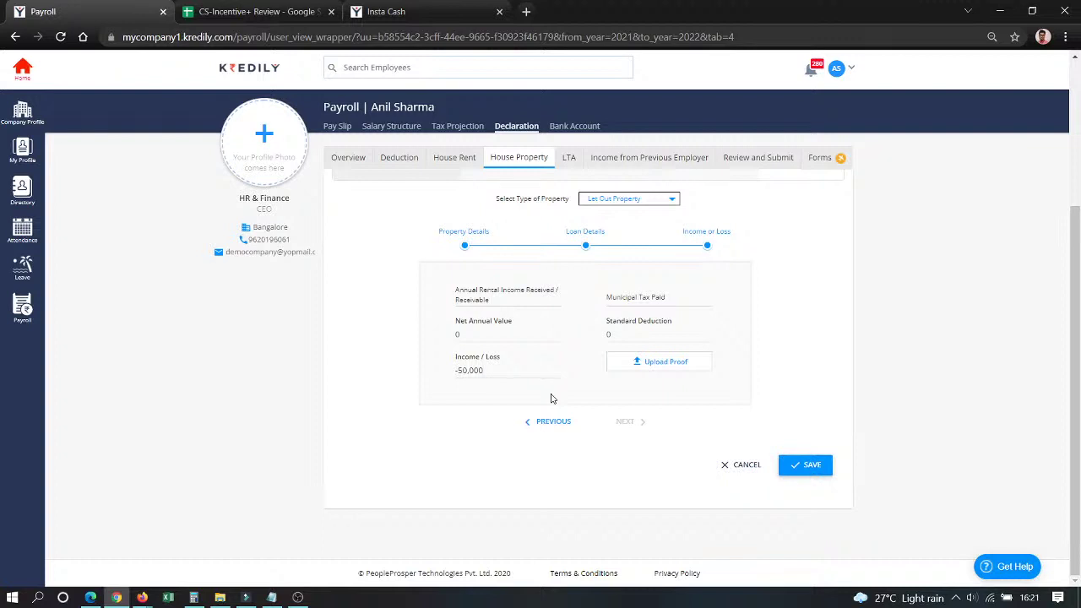
Save the let-out property declaration, check its loan and interest amounts, then view LTA declarations
{"action": "left_click", "coordinate": [786, 469]}
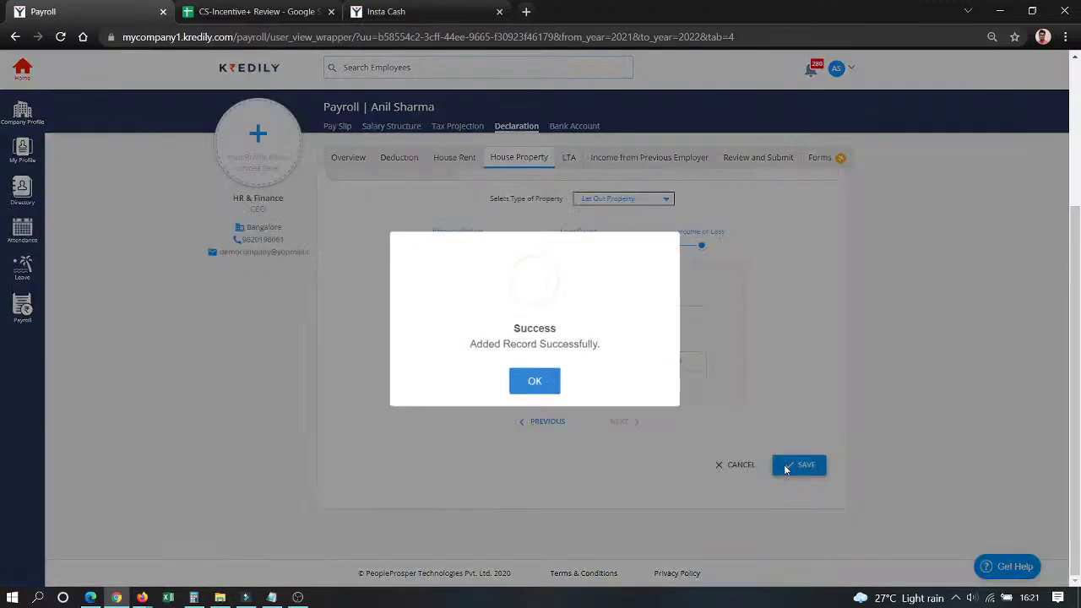
{"action": "left_click", "coordinate": [535, 380]}
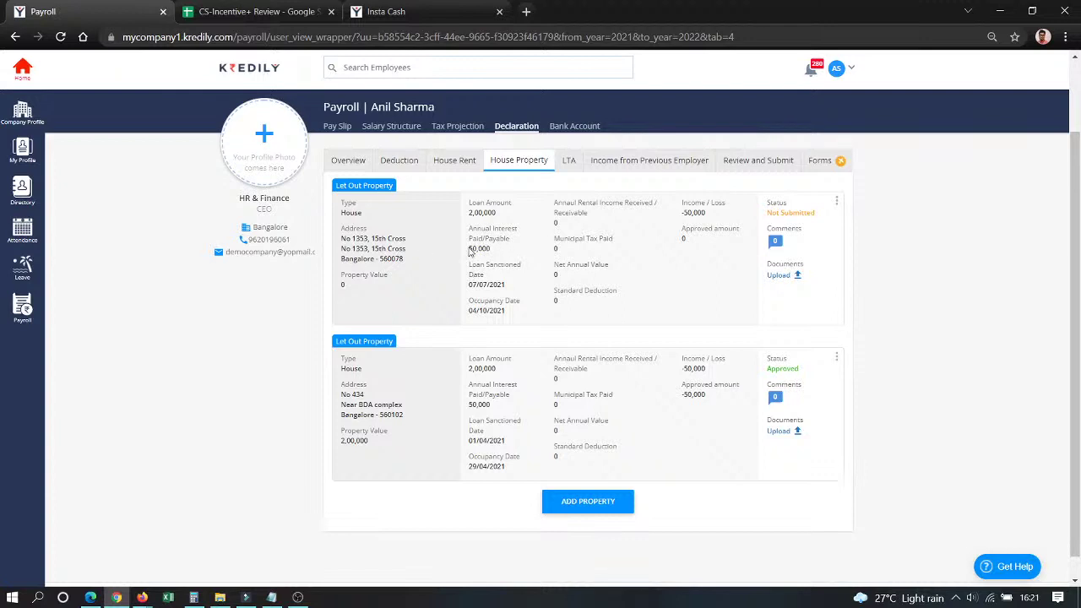
{"action": "left_click_drag", "start_coordinate": [468, 248], "coordinate": [501, 255]}
{"action": "left_click_drag", "start_coordinate": [466, 212], "coordinate": [510, 230]}
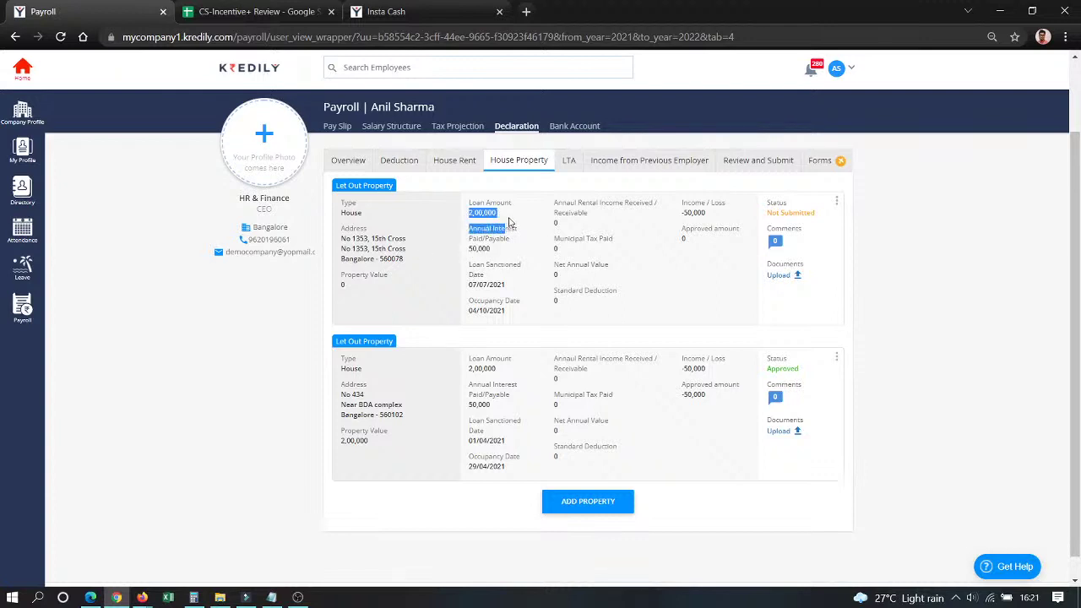
{"action": "left_click", "coordinate": [509, 220]}
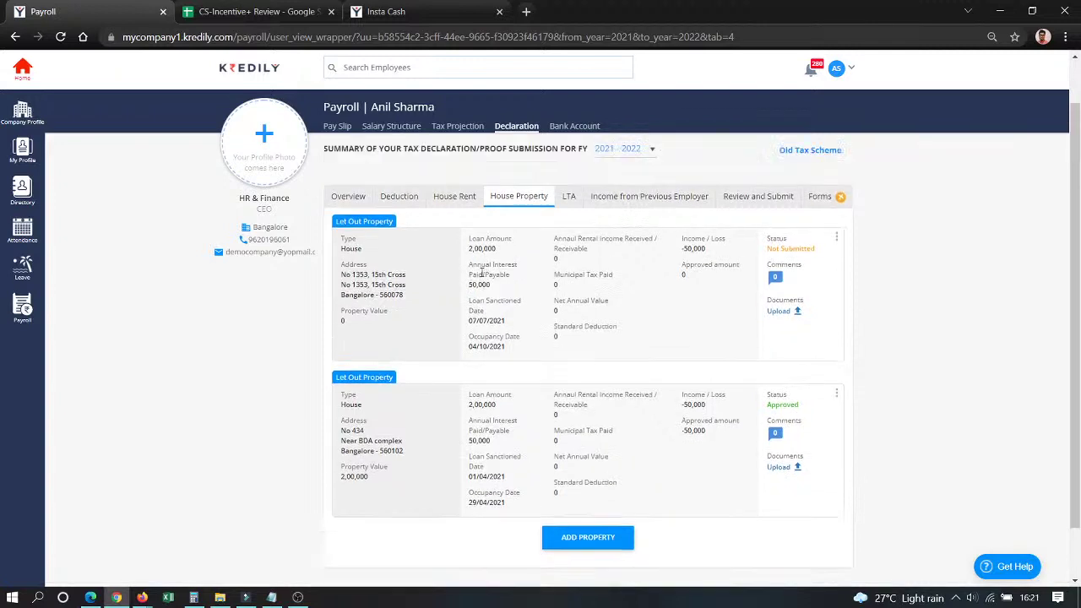
{"action": "left_click", "coordinate": [562, 249]}
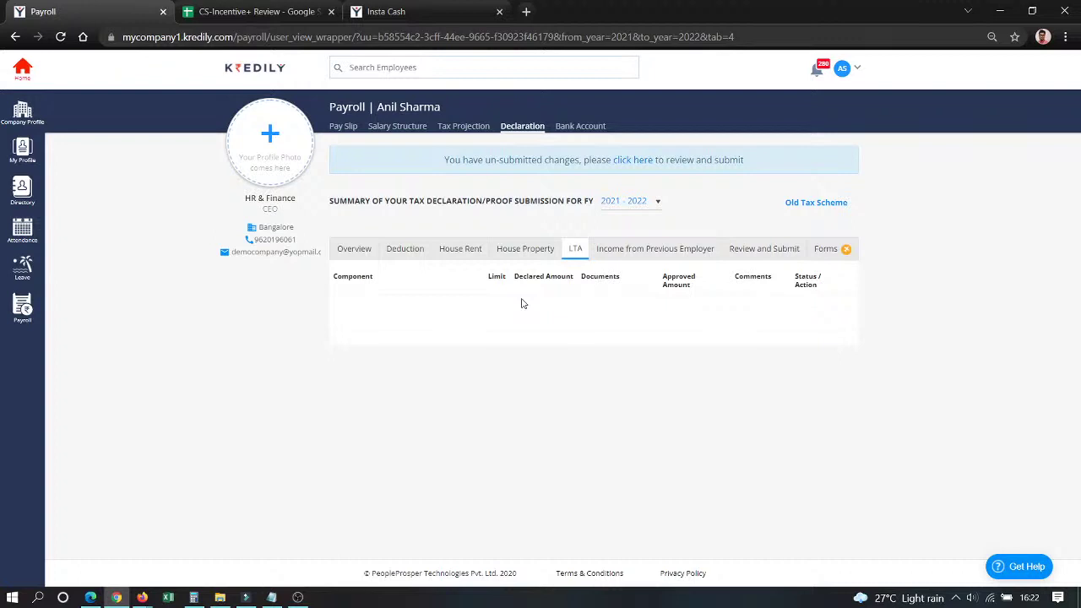
Show the Income from Previous Employer tab with the People Prosper entry for 01/04/21–23/04/21
{"action": "left_click", "coordinate": [667, 248]}
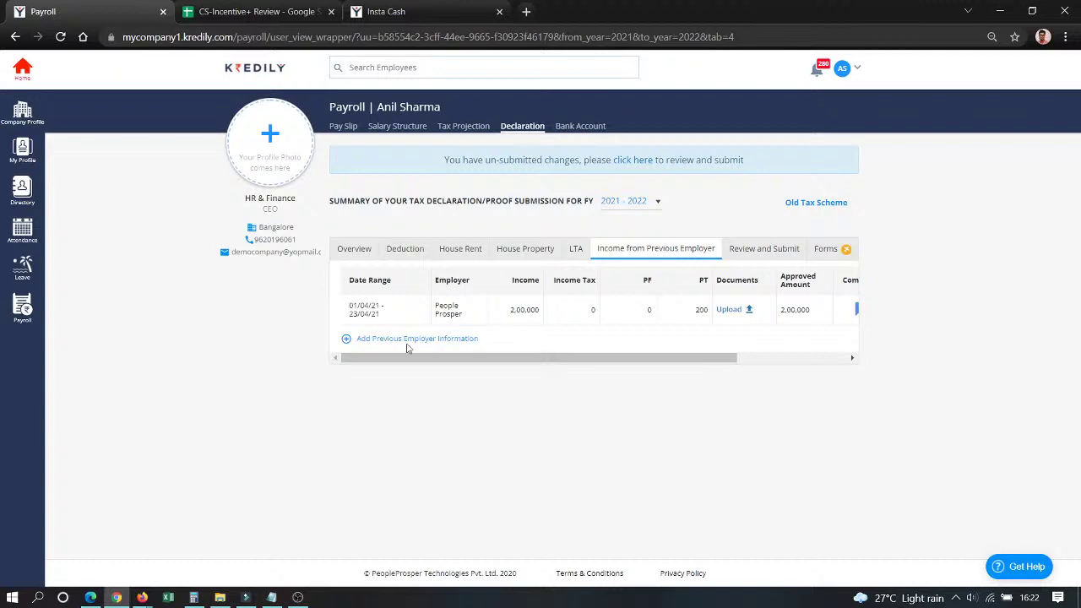
Add a People Prosper income entry for 01/04/2021–19/10/2021 with income changed to 5,00,000
{"action": "left_click", "coordinate": [477, 339]}
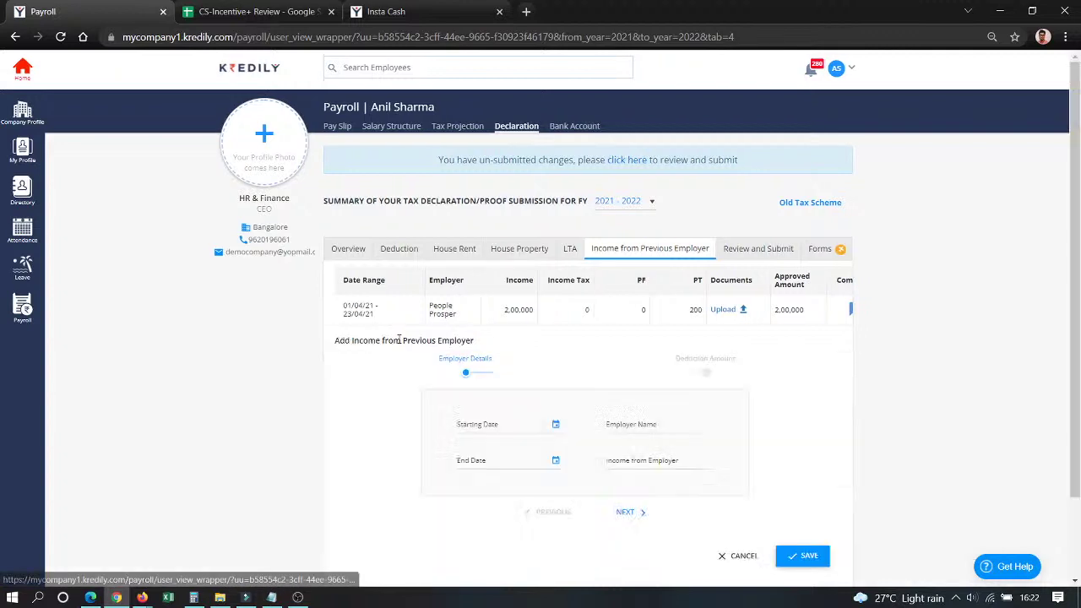
{"action": "left_click", "coordinate": [489, 425]}
{"action": "left_click", "coordinate": [498, 270]}
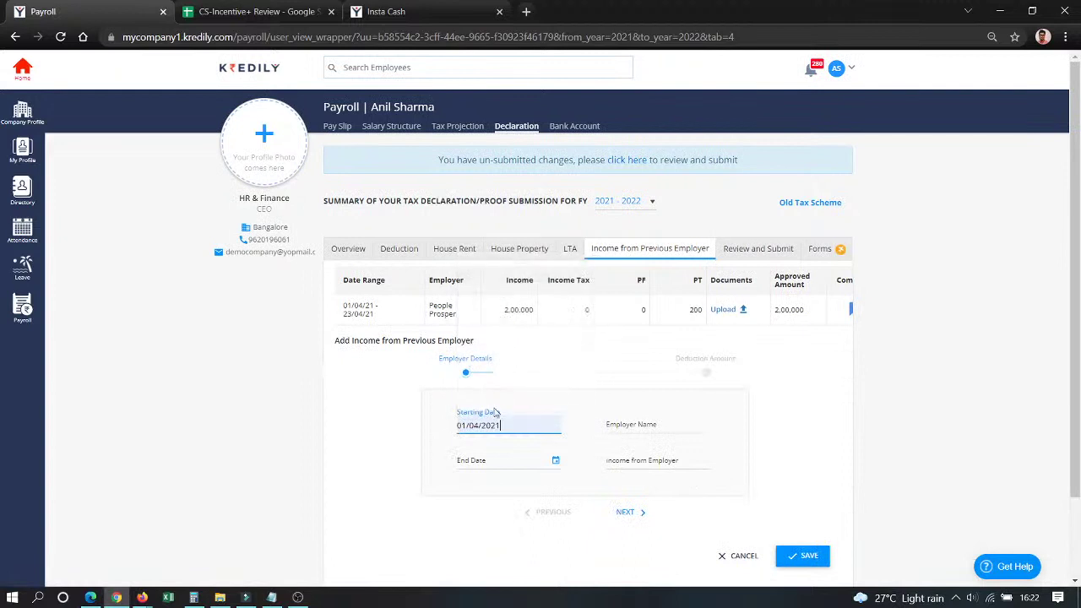
{"action": "left_click", "coordinate": [517, 458]}
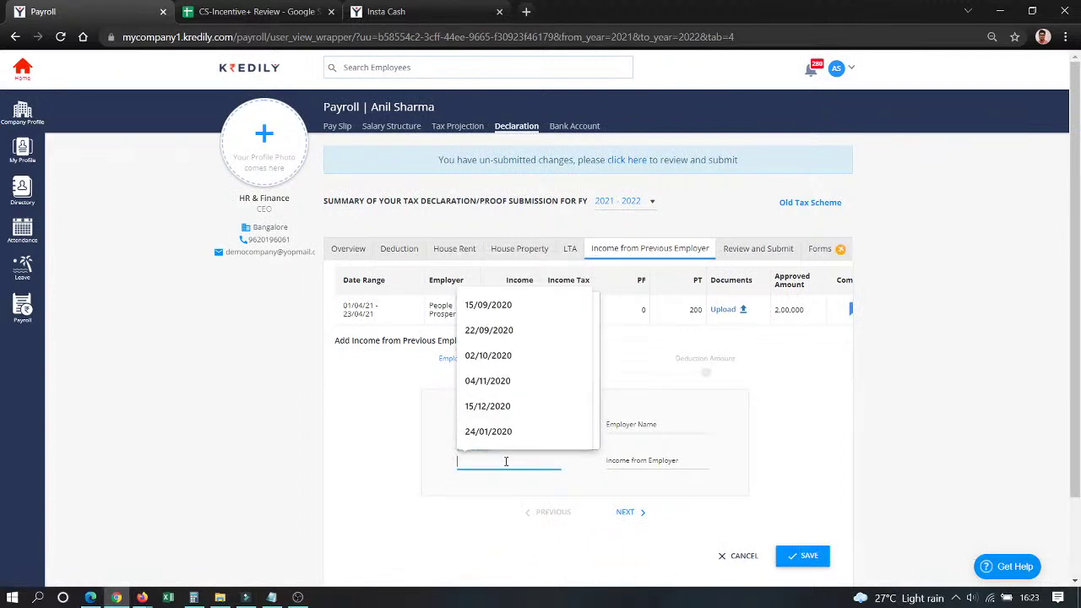
{"action": "type", "text": "19/10/2021"}
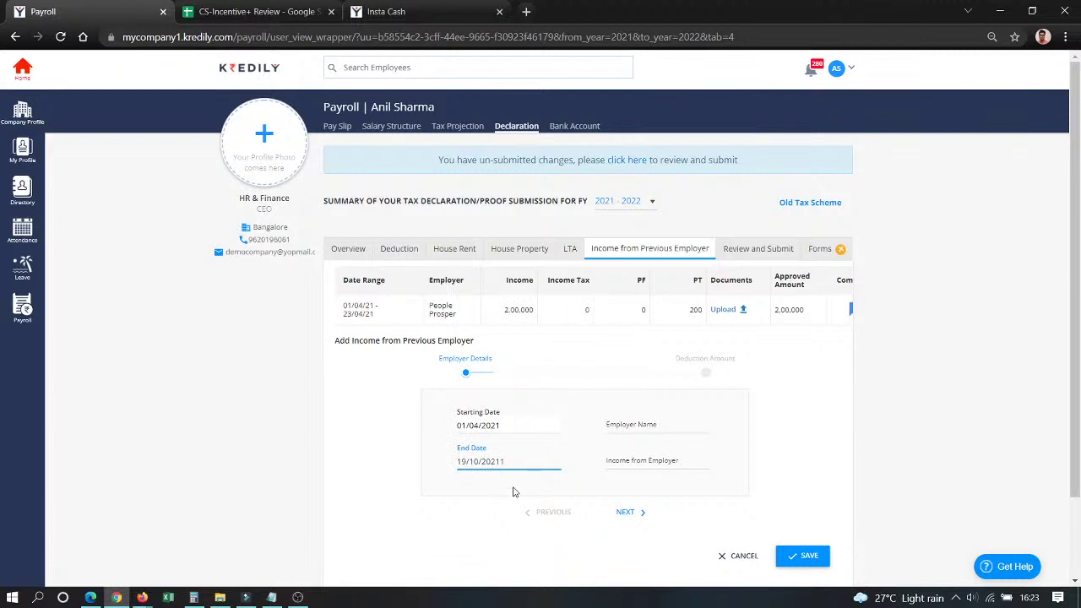
{"action": "left_click", "coordinate": [648, 427]}
{"action": "left_click", "coordinate": [648, 453]}
{"action": "left_click", "coordinate": [654, 461]}
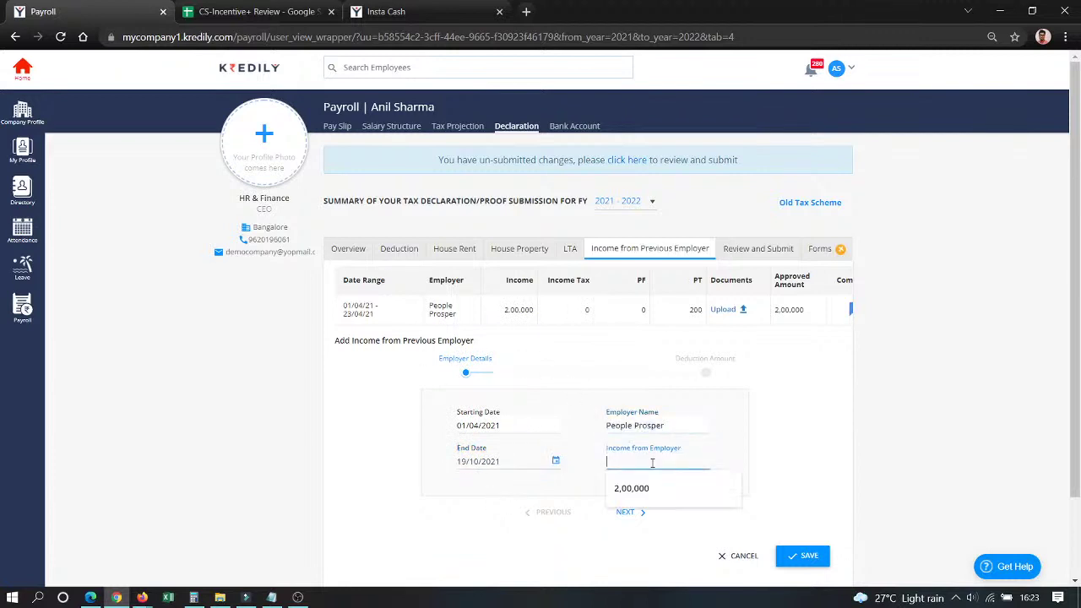
{"action": "left_click", "coordinate": [650, 490]}
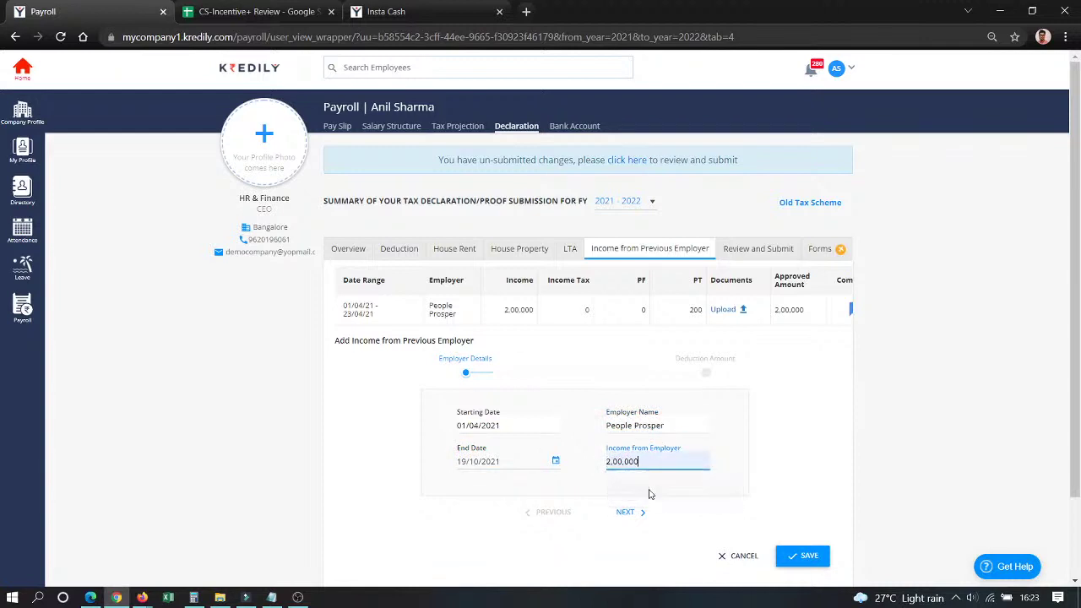
{"action": "left_click_drag", "start_coordinate": [613, 461], "coordinate": [601, 463]}
{"action": "type", "text": "5"}
{"action": "left_click", "coordinate": [632, 517]}
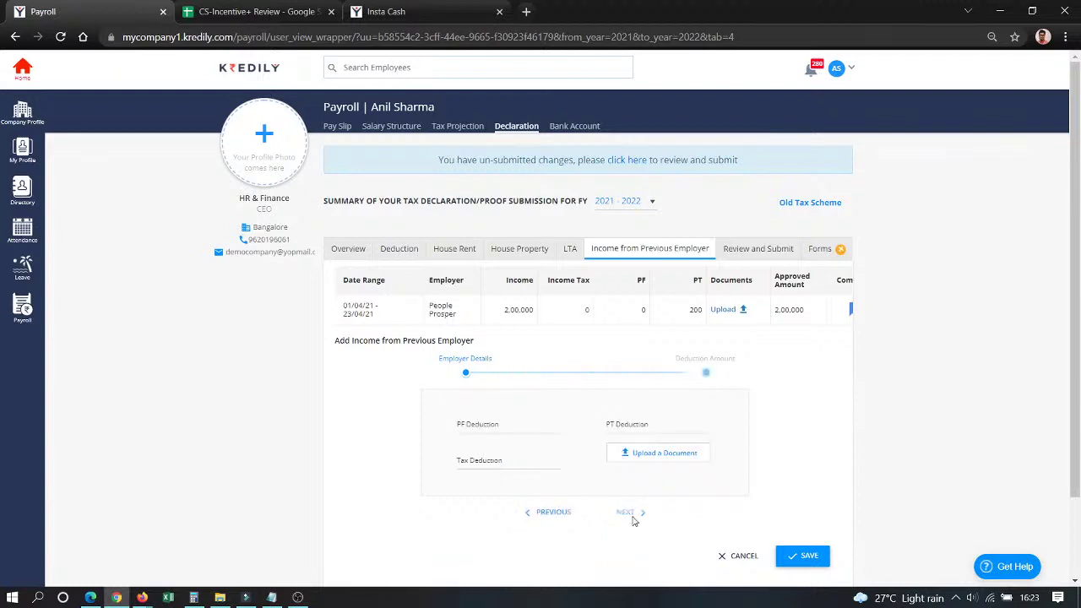
Enter deductions PF 21,600, PT 1000 and tax 14000, without attaching a document
{"action": "left_click", "coordinate": [487, 422]}
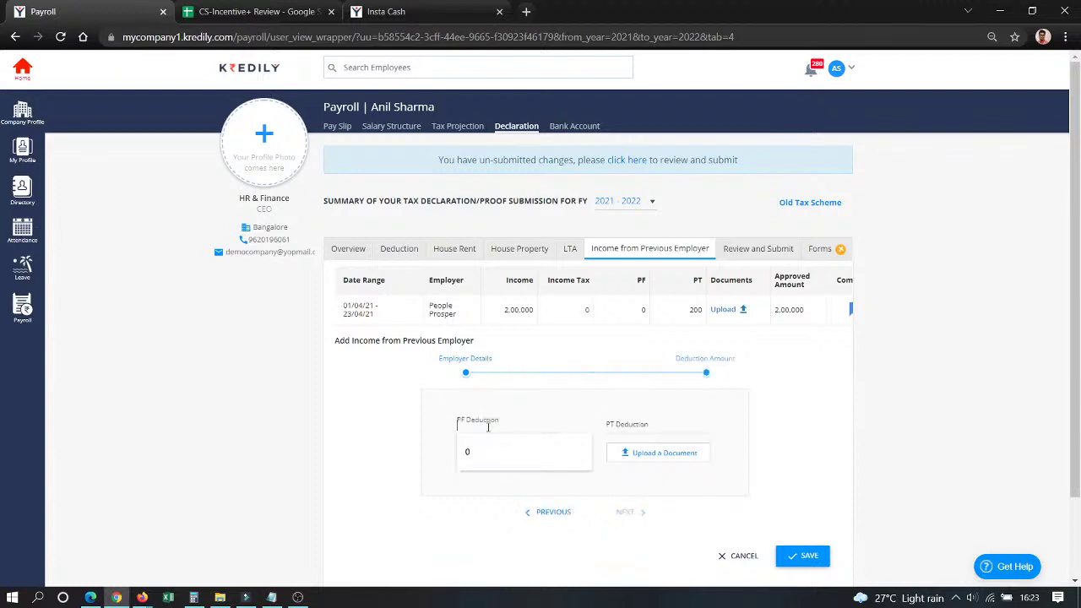
{"action": "type", "text": "21,"}
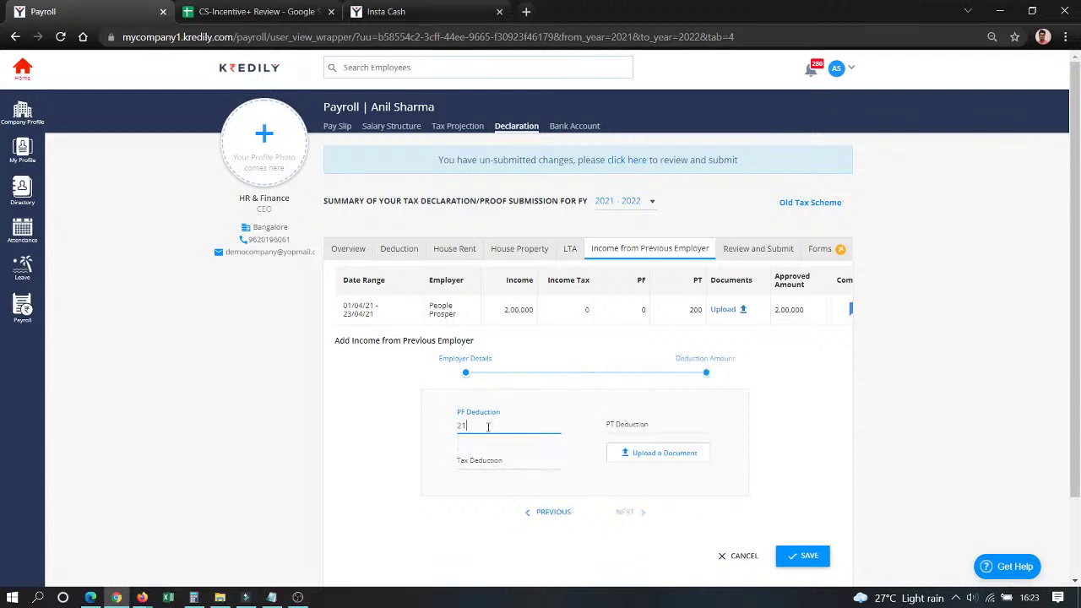
{"action": "type", "text": "600"}
{"action": "left_click", "coordinate": [640, 424]}
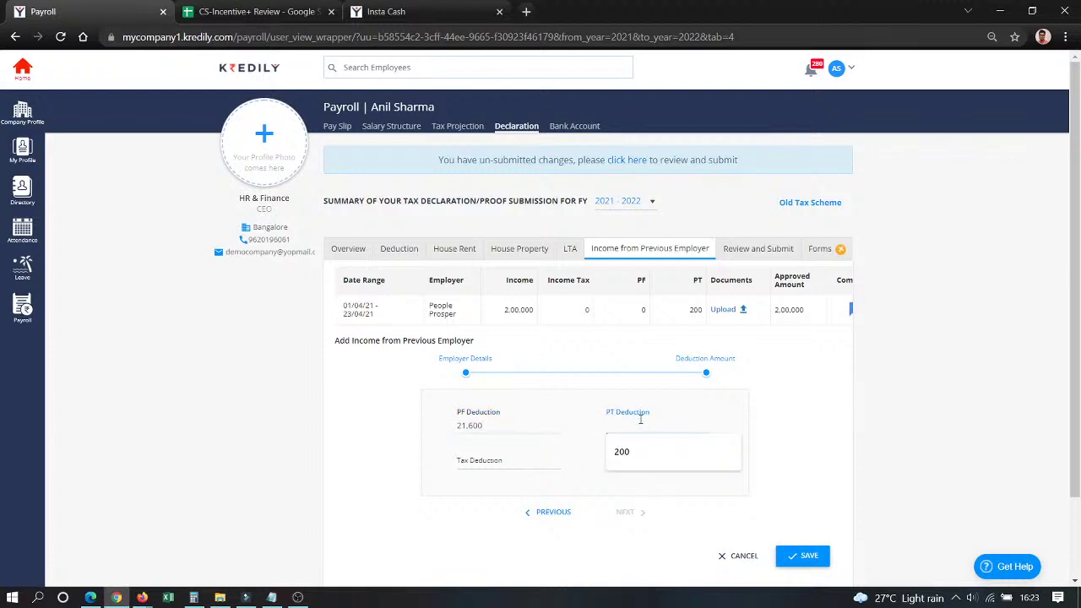
{"action": "type", "text": "1000"}
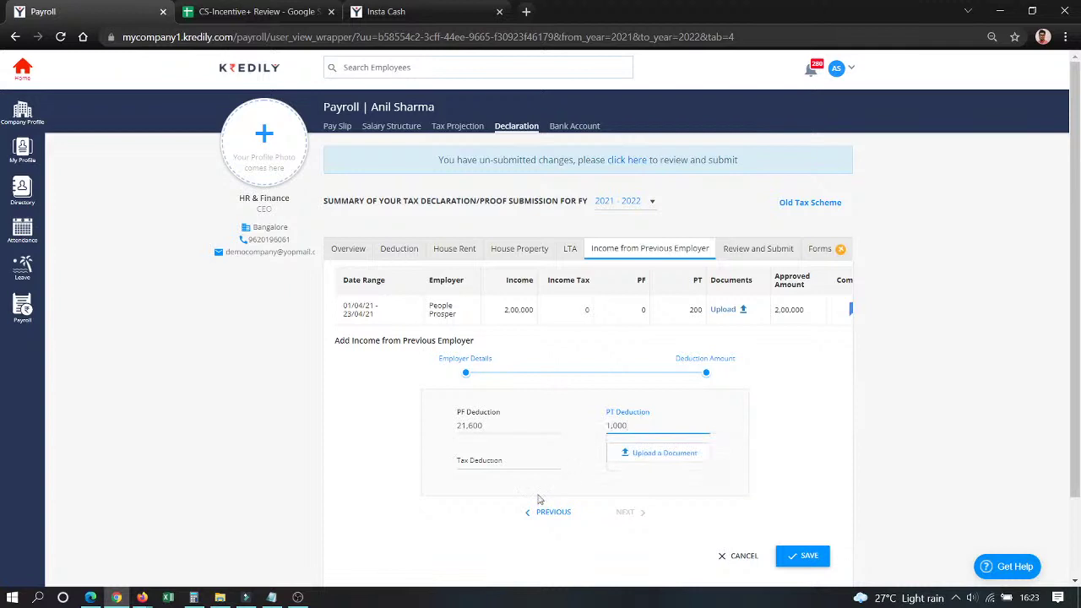
{"action": "left_click", "coordinate": [506, 462]}
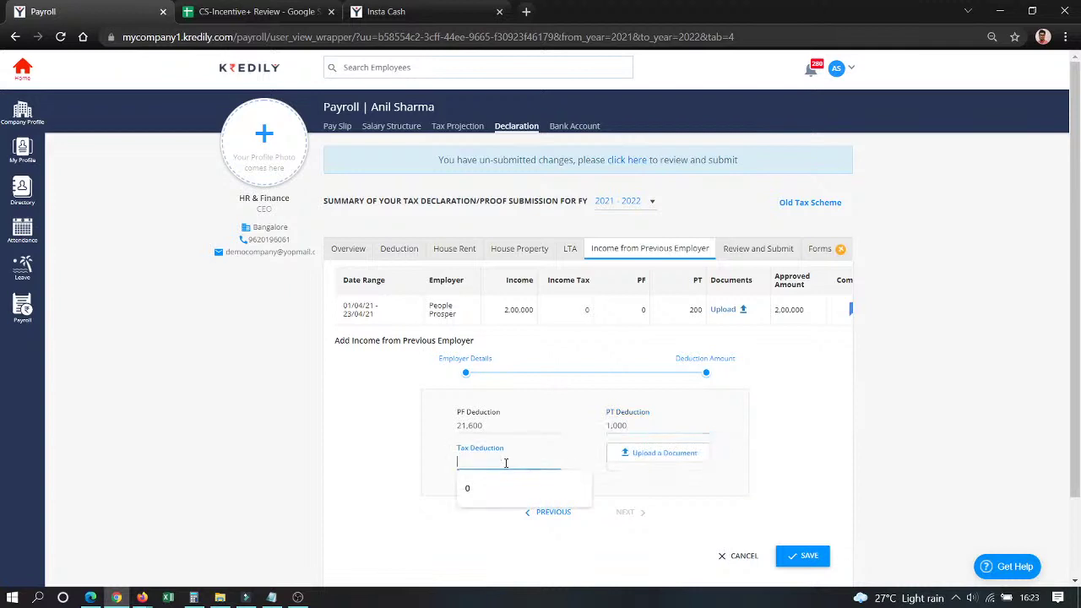
{"action": "type", "text": "140000"}
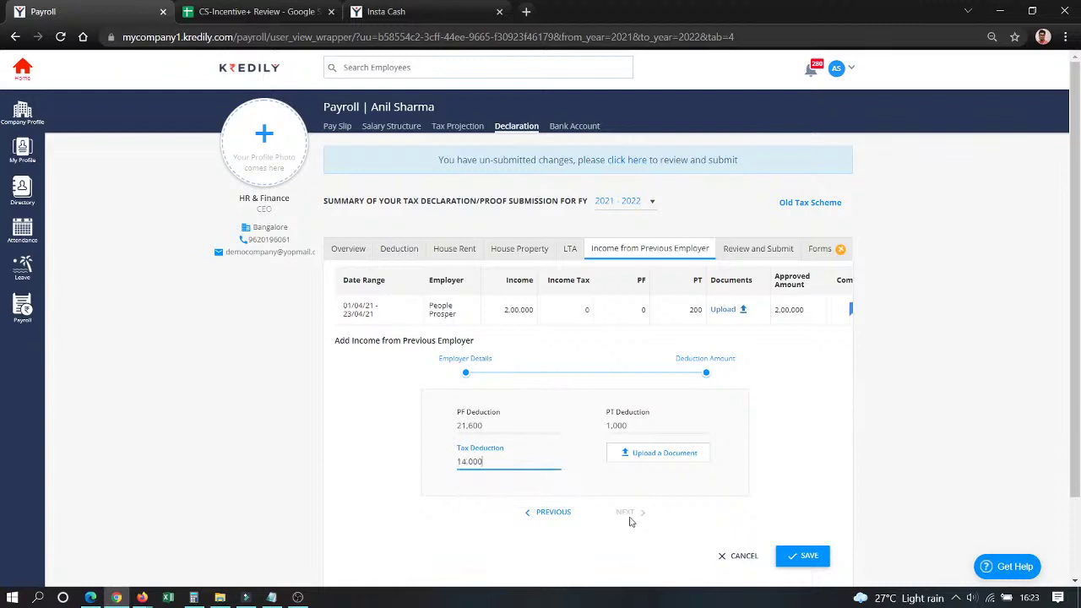
{"action": "left_click", "coordinate": [625, 456]}
{"action": "left_click", "coordinate": [562, 418]}
Try saving the entry, dismiss the conflicting-date error, and cancel the new entry
{"action": "left_click", "coordinate": [795, 558]}
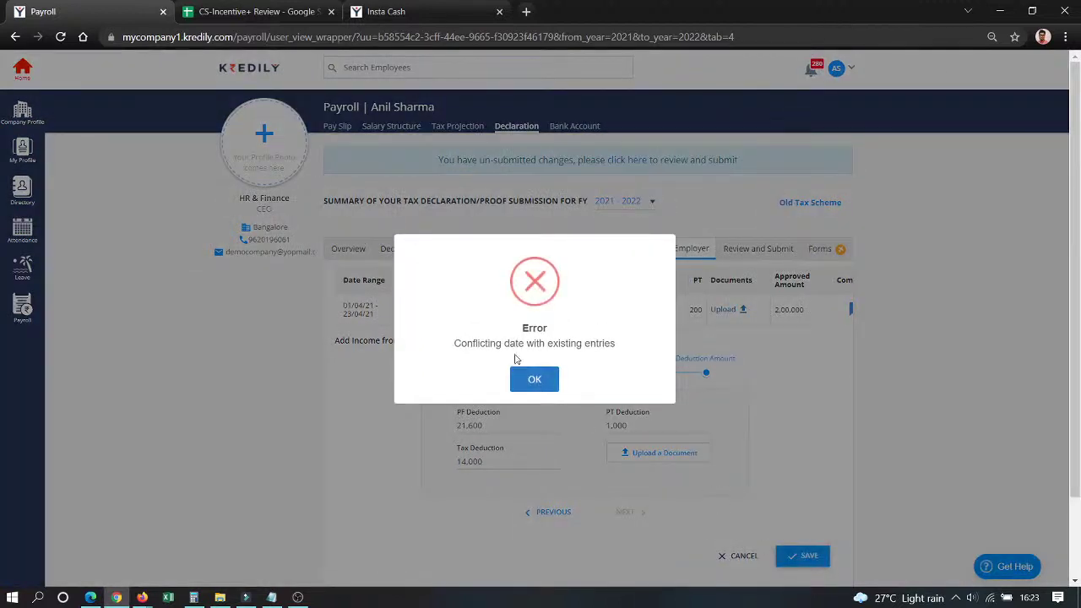
{"action": "left_click", "coordinate": [530, 377]}
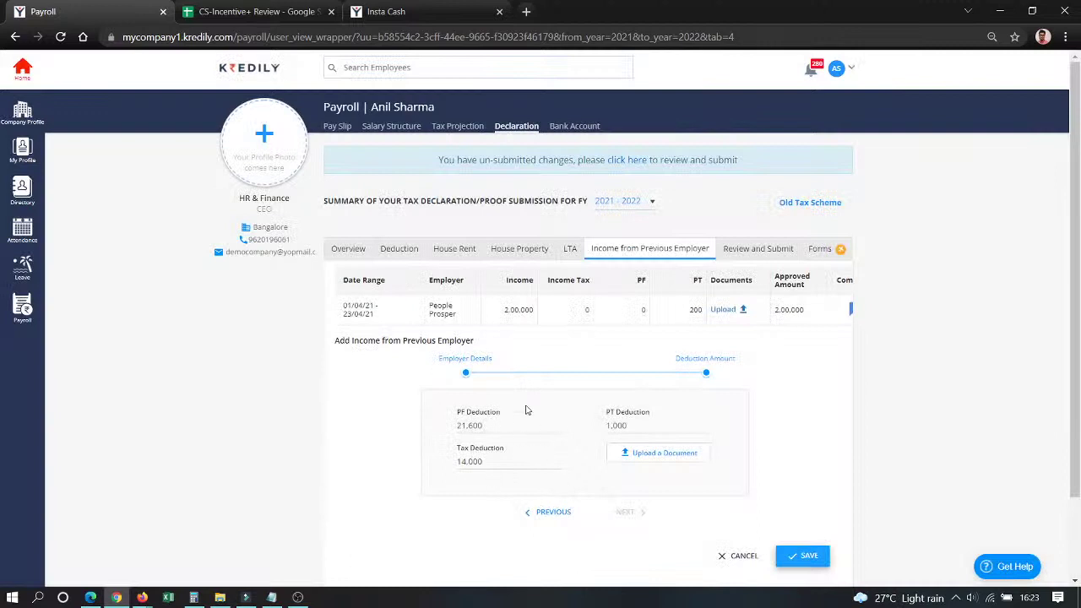
{"action": "left_click_drag", "start_coordinate": [344, 311], "coordinate": [377, 316]}
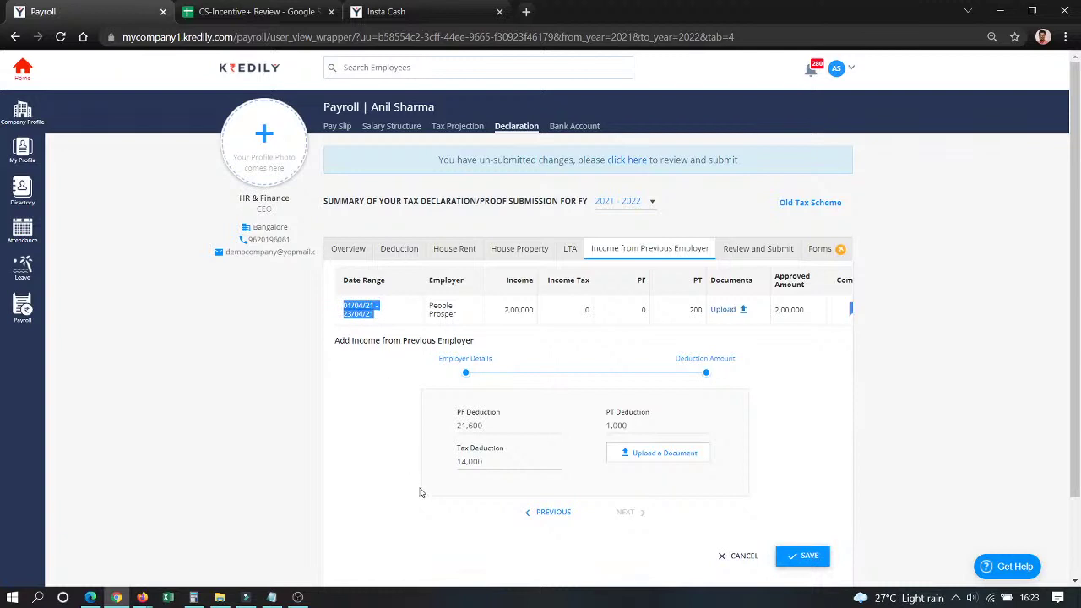
{"action": "left_click", "coordinate": [736, 556]}
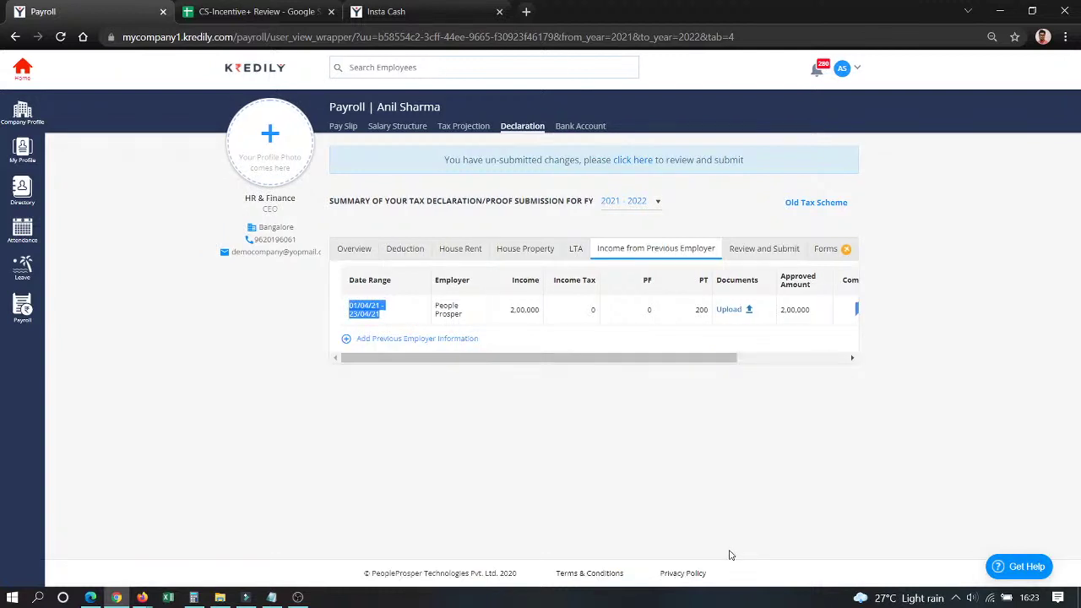
Review the declaration changes, submit the tax declaration, and acknowledge the success message
{"action": "left_click", "coordinate": [737, 253]}
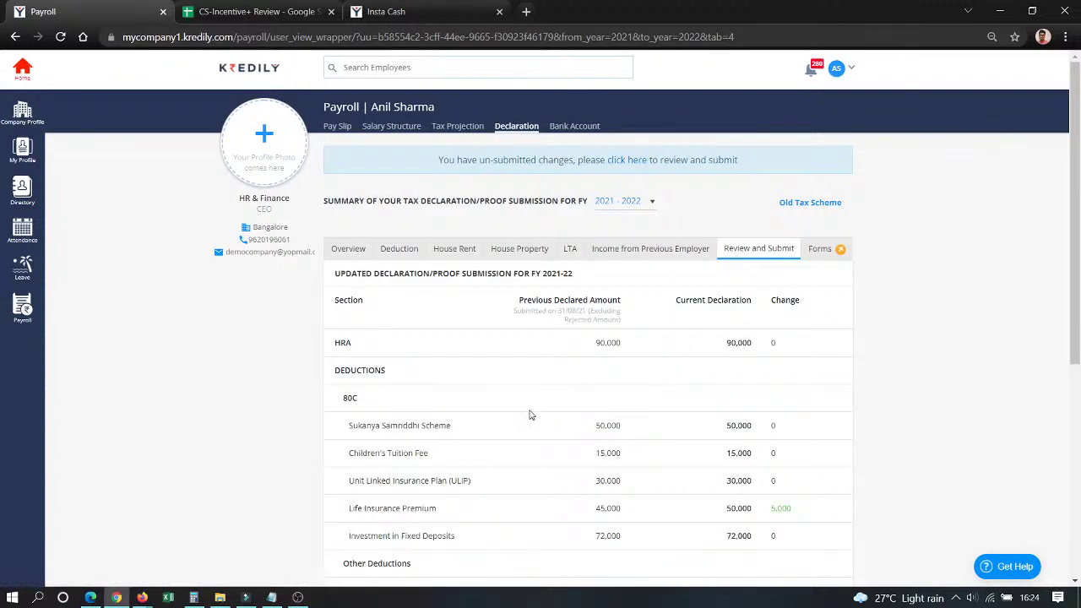
{"action": "scroll", "coordinate": [530, 415], "scroll_direction": "down", "scroll_amount": 5}
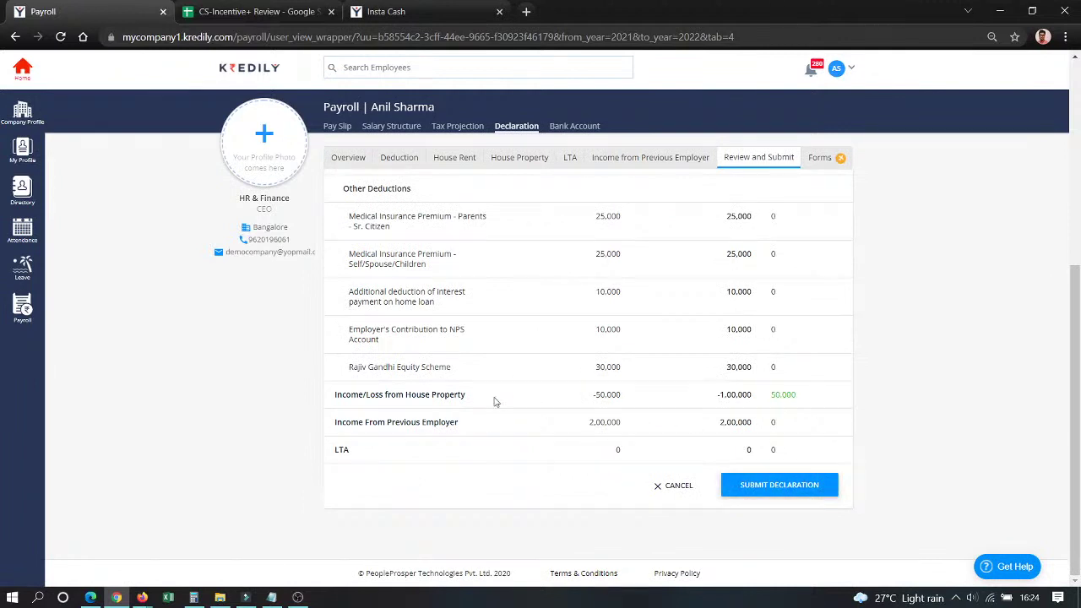
{"action": "scroll", "coordinate": [496, 403], "scroll_direction": "up", "scroll_amount": 5}
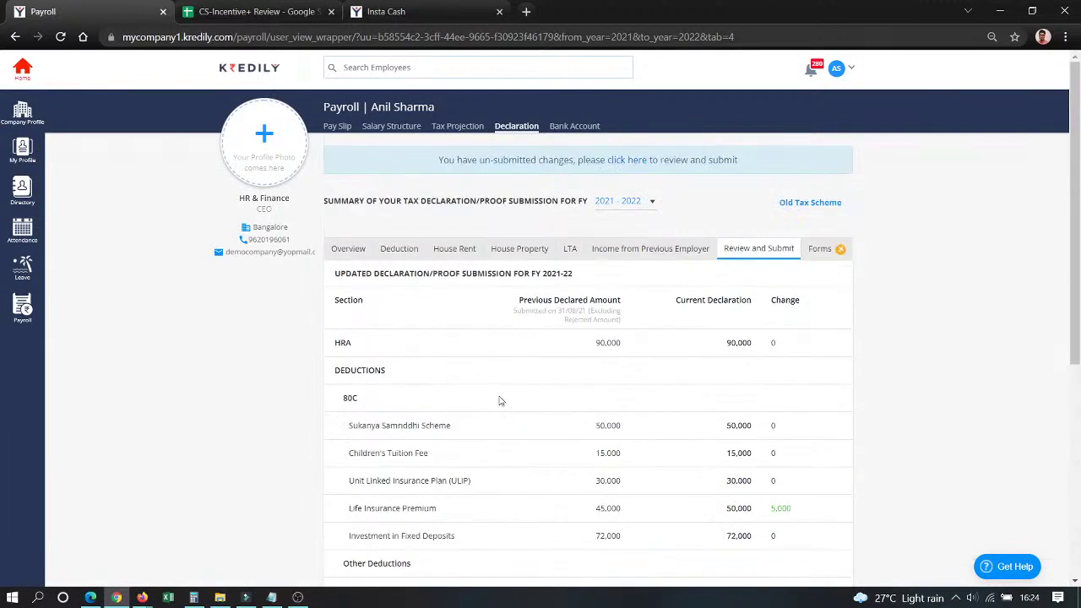
{"action": "scroll", "coordinate": [547, 381], "scroll_direction": "down", "scroll_amount": 5}
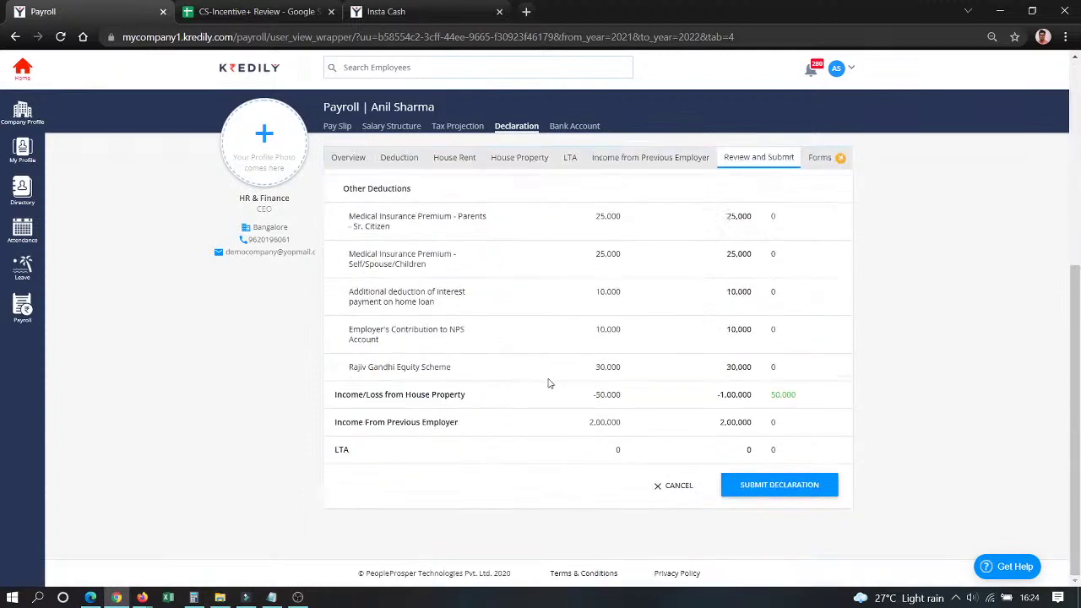
{"action": "scroll", "coordinate": [550, 382], "scroll_direction": "up", "scroll_amount": 5}
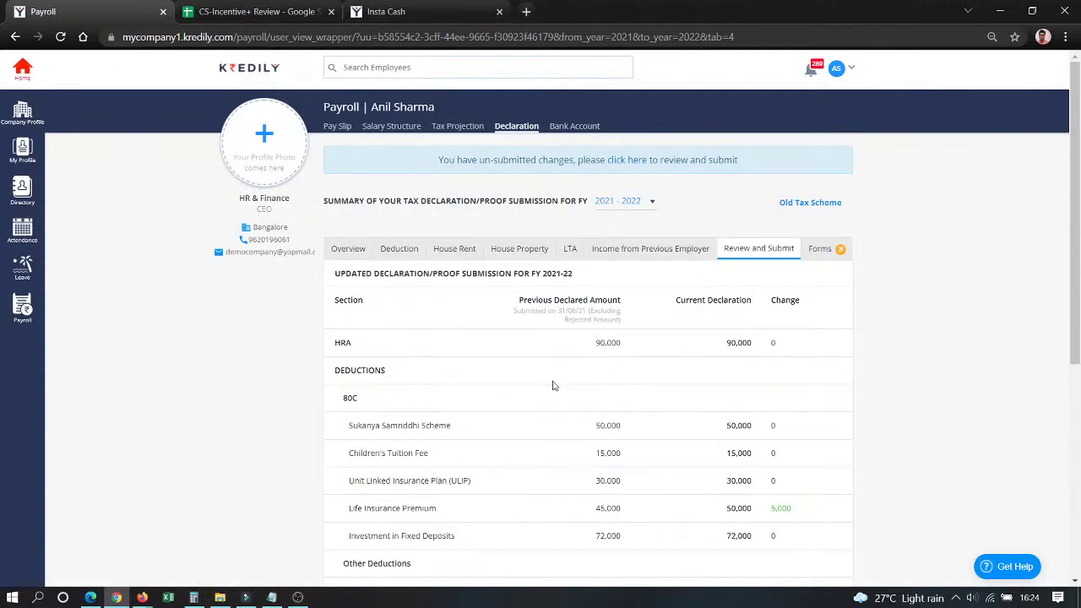
{"action": "scroll", "coordinate": [553, 385], "scroll_direction": "down", "scroll_amount": 5}
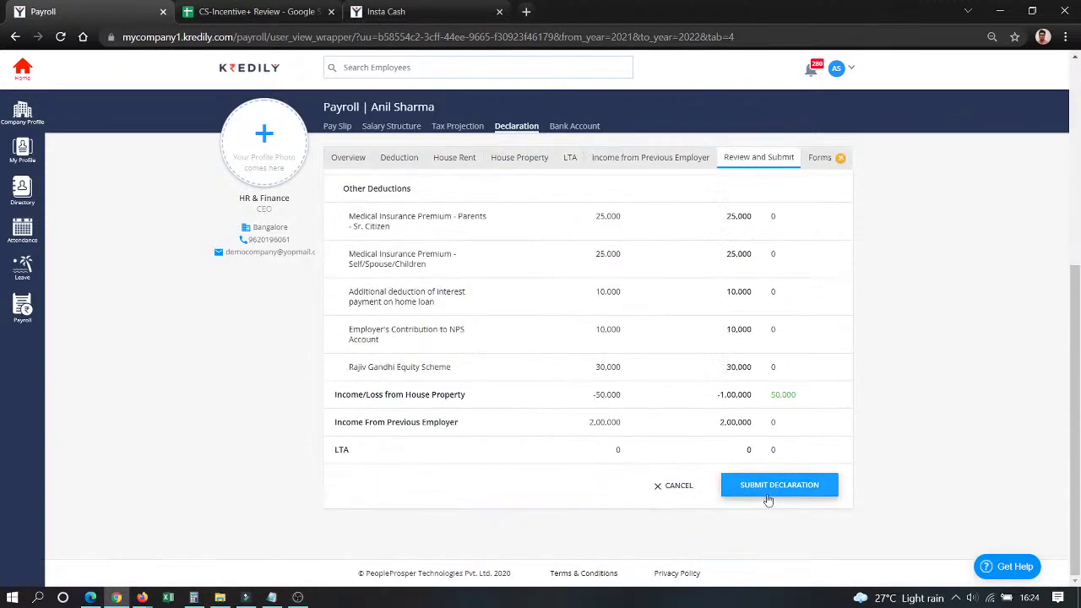
{"action": "left_click", "coordinate": [769, 483]}
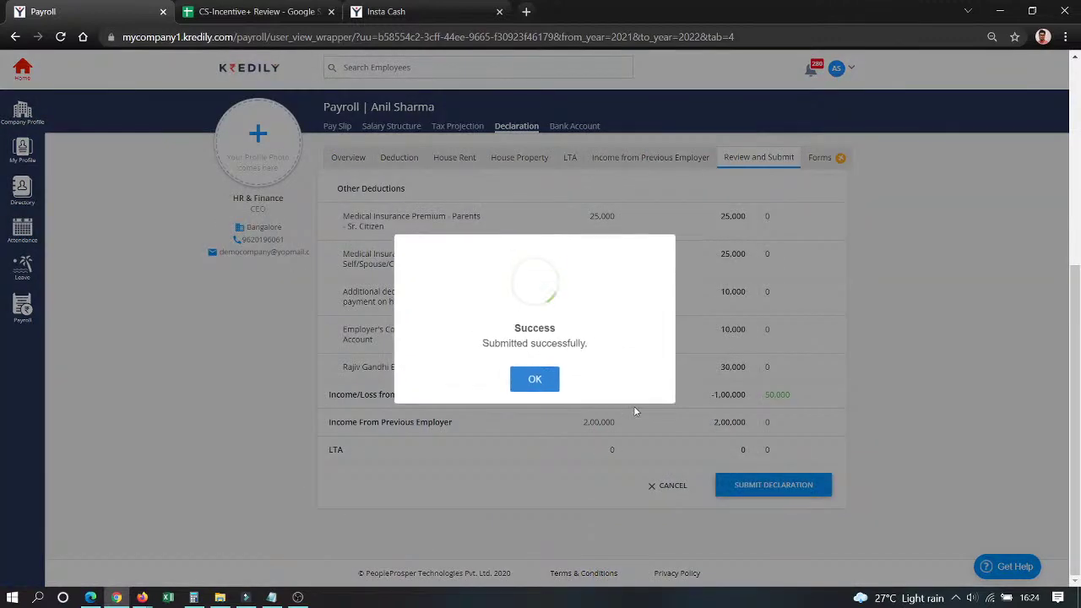
{"action": "left_click", "coordinate": [546, 379]}
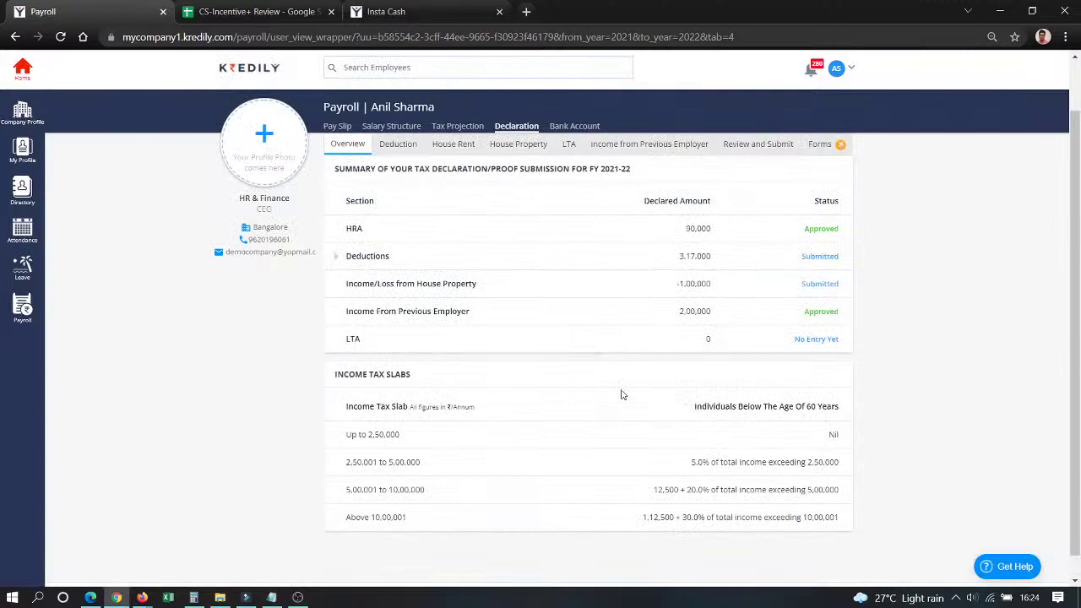
Return to the Company Dashboard via the Kredily logo
{"action": "left_click", "coordinate": [249, 74]}
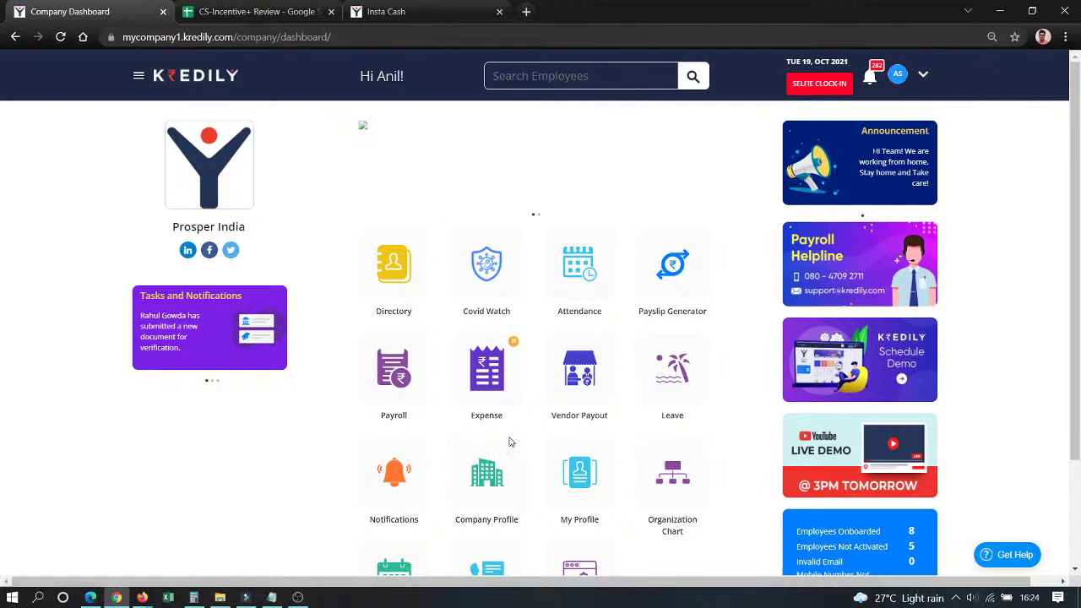
Open Leave in the User view and check balances: Casual 20.00, Comp-Off 99.00, Sick 28.50
{"action": "left_click", "coordinate": [688, 387]}
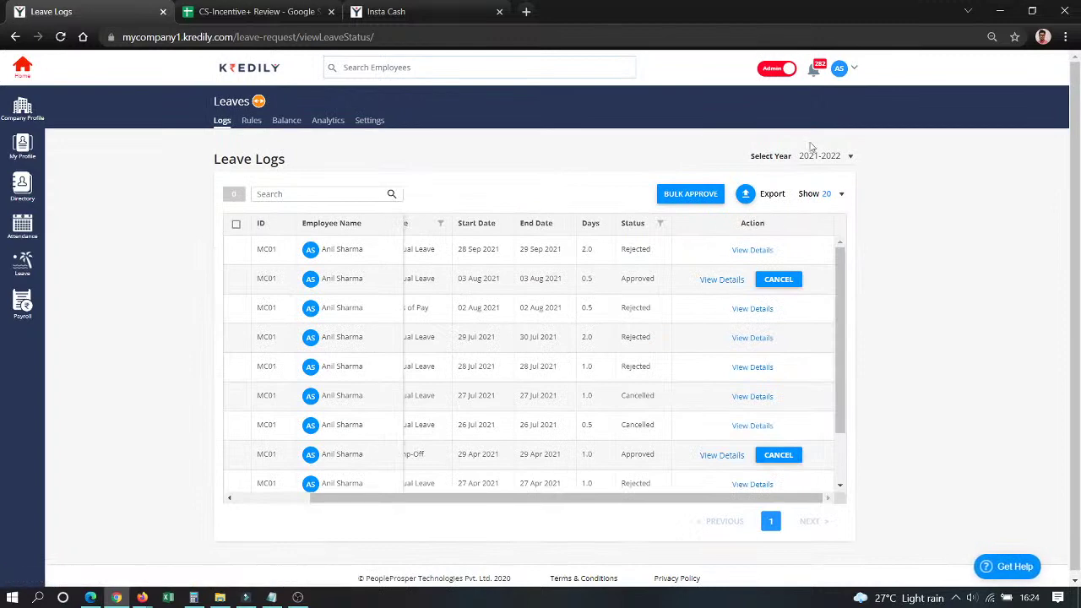
{"action": "left_click", "coordinate": [775, 69]}
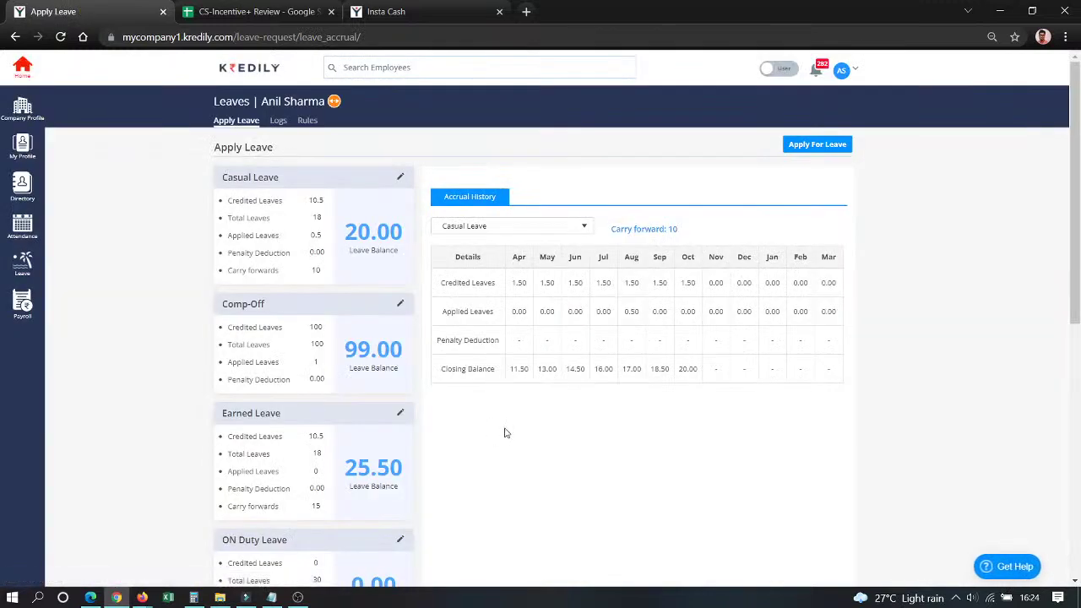
{"action": "left_click_drag", "start_coordinate": [350, 235], "coordinate": [408, 225]}
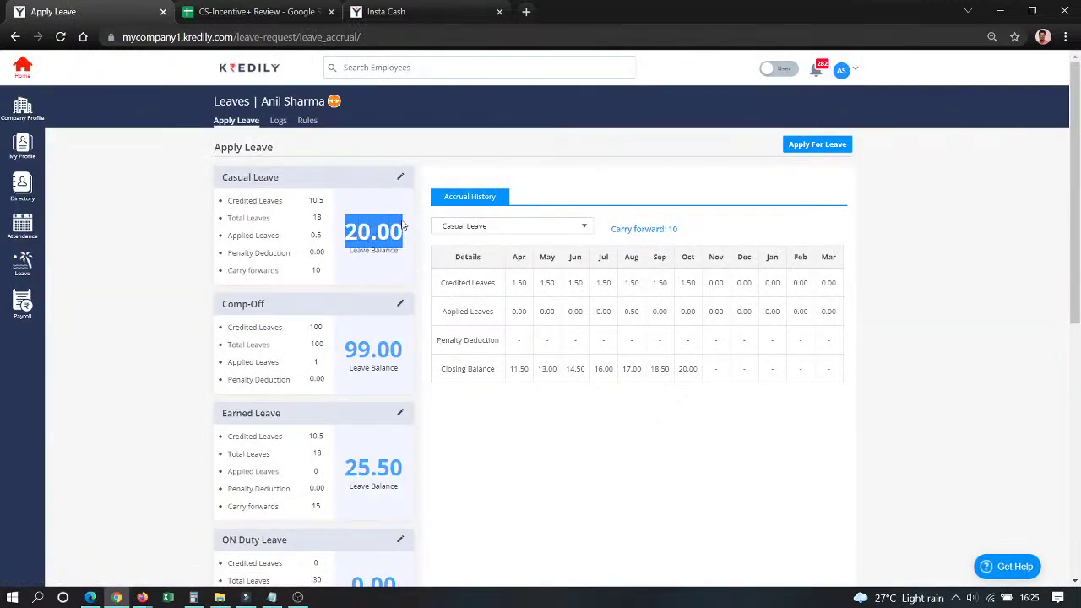
{"action": "left_click_drag", "start_coordinate": [343, 356], "coordinate": [406, 347]}
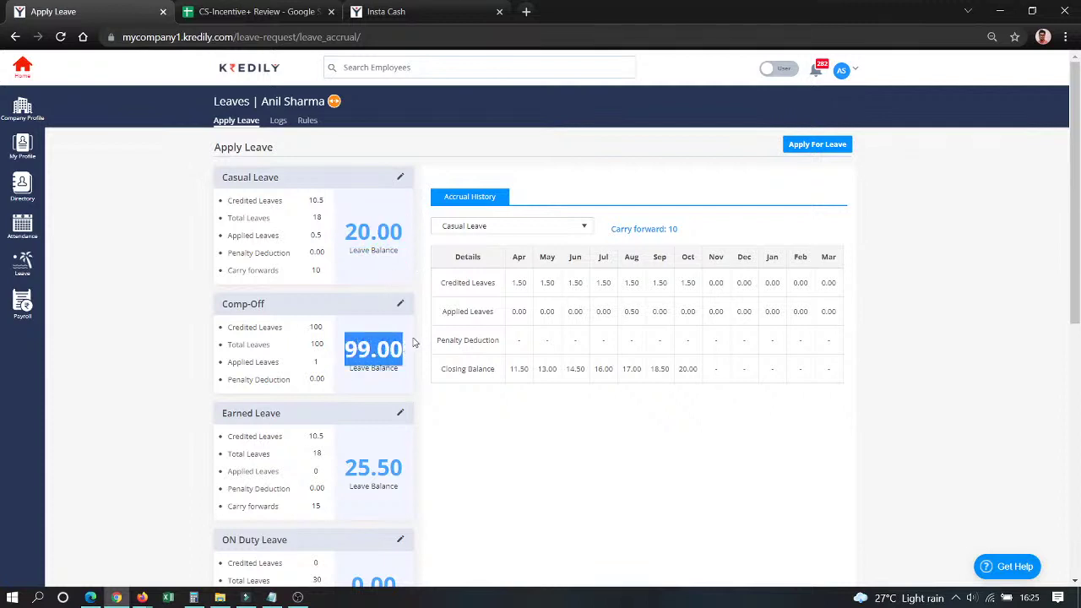
{"action": "scroll", "coordinate": [388, 383], "scroll_direction": "down", "scroll_amount": 3}
{"action": "left_click_drag", "start_coordinate": [351, 245], "coordinate": [488, 245]}
{"action": "left_click", "coordinate": [487, 246]}
{"action": "scroll", "coordinate": [363, 445], "scroll_direction": "down", "scroll_amount": 3}
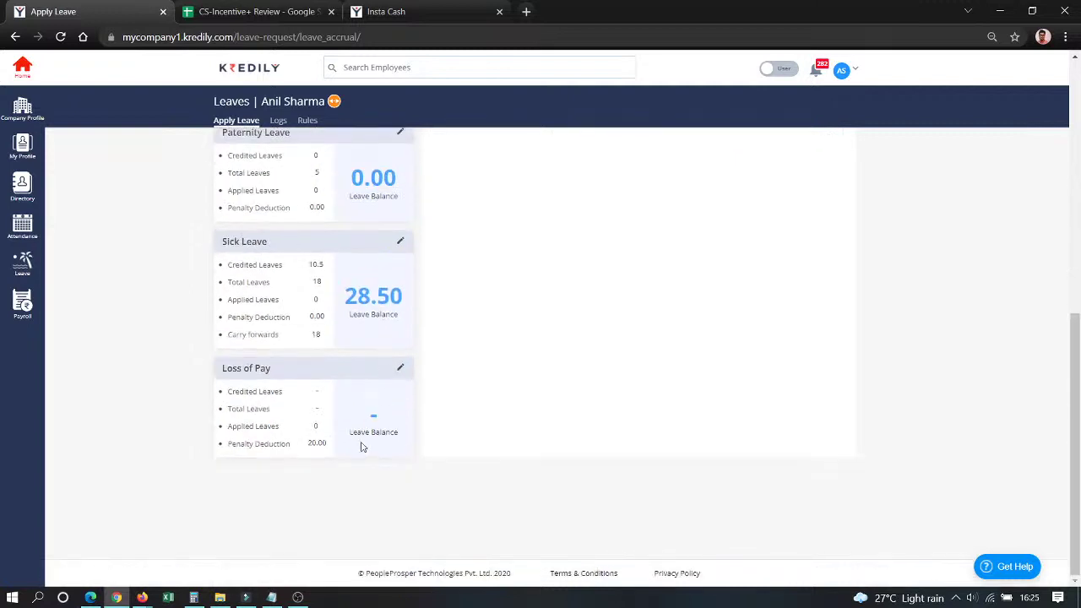
{"action": "scroll", "coordinate": [363, 446], "scroll_direction": "up", "scroll_amount": 6}
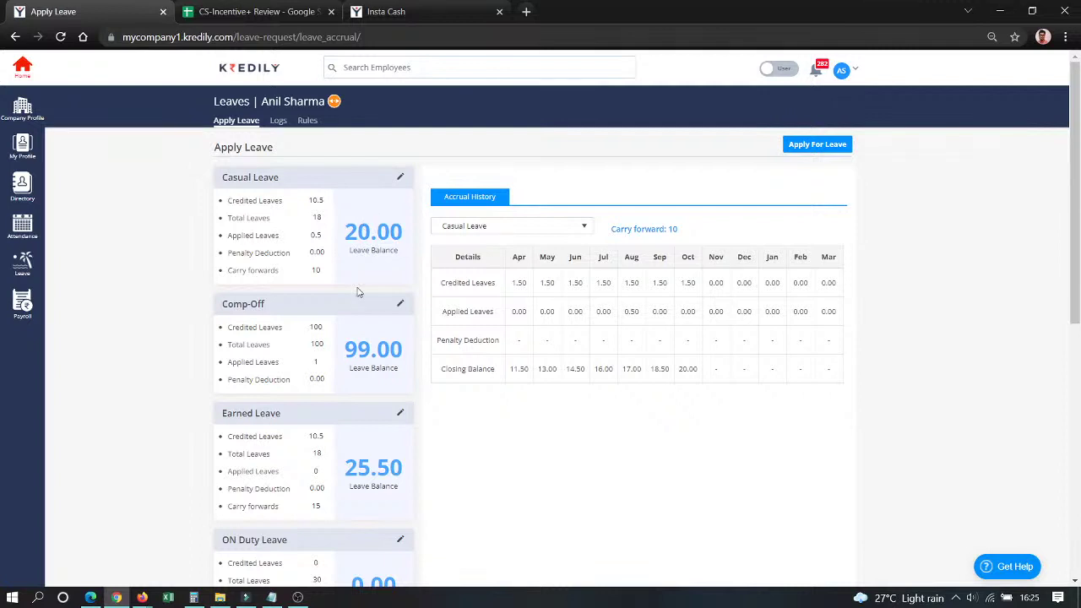
Start a new leave application with Casual Leave as the leave type
{"action": "left_click", "coordinate": [817, 144]}
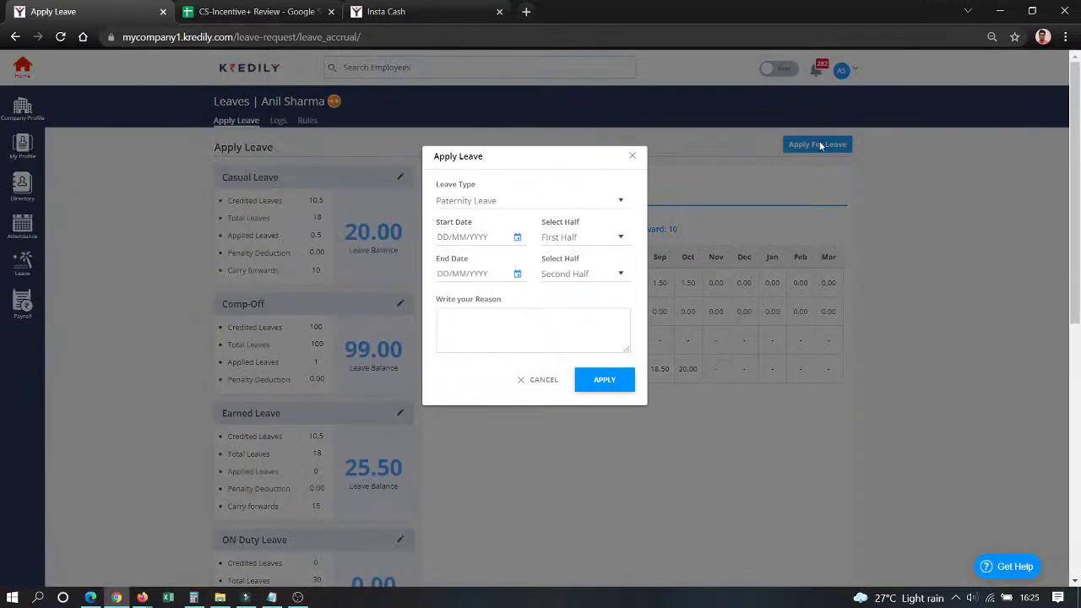
{"action": "left_click", "coordinate": [532, 380]}
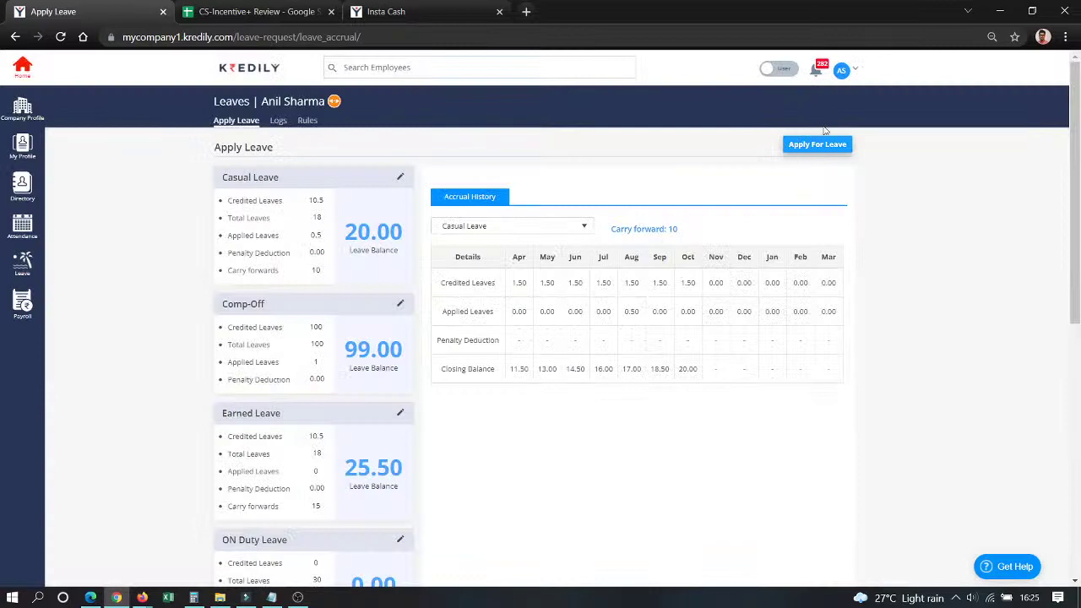
{"action": "left_click", "coordinate": [816, 144]}
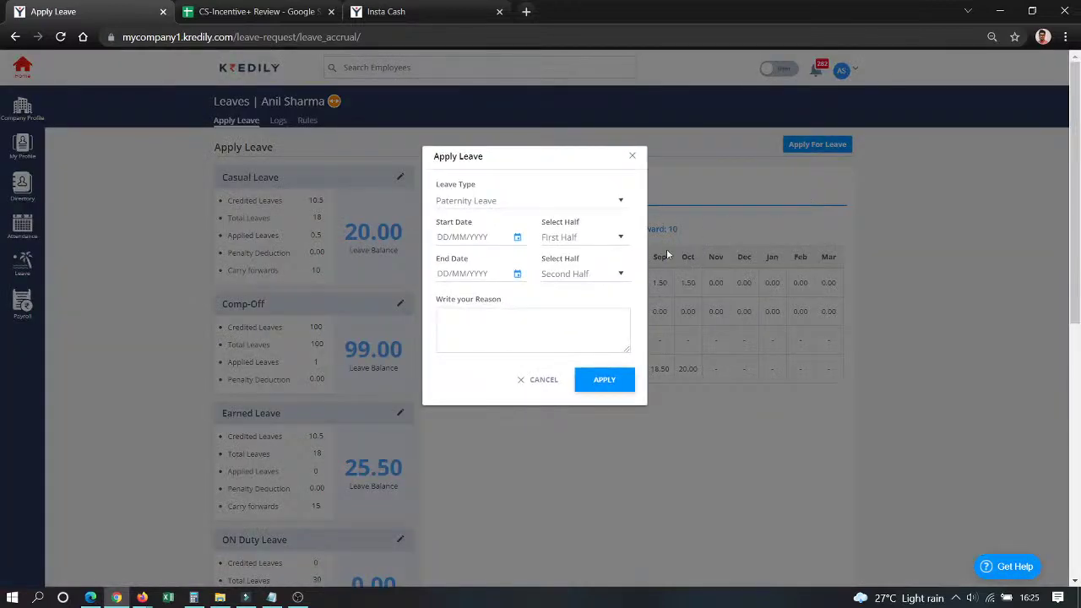
{"action": "left_click", "coordinate": [553, 203]}
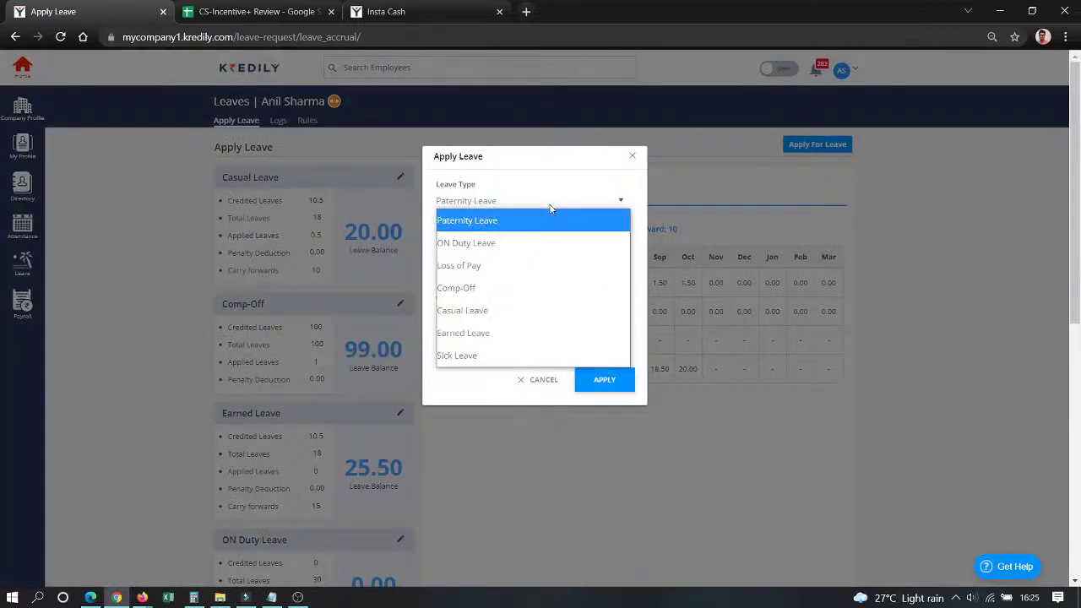
{"action": "left_click", "coordinate": [520, 310]}
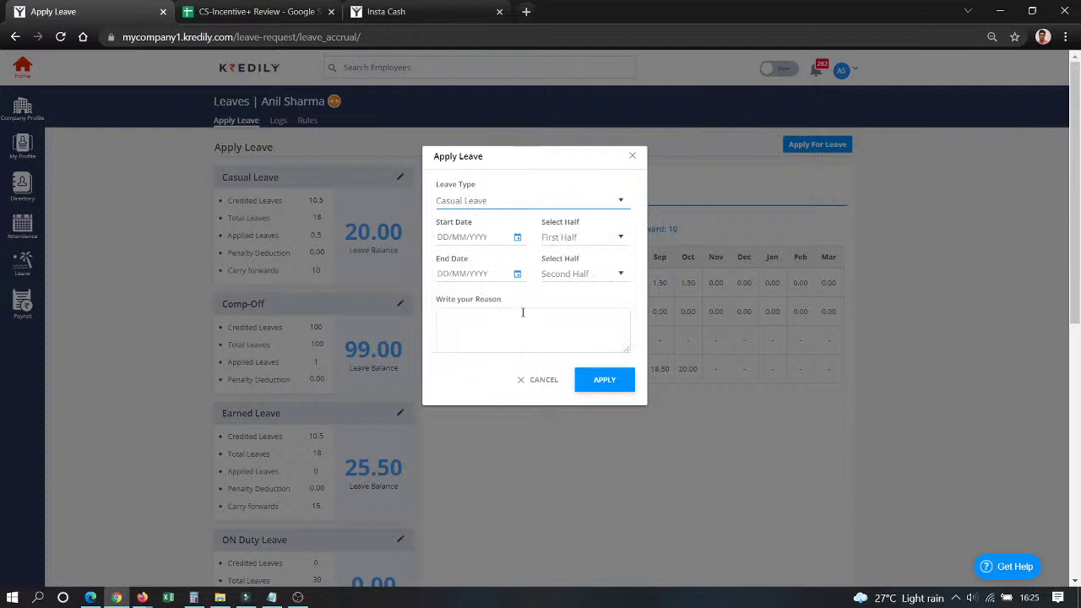
Try several start dates in the calendar, ending on 20/10/2020
{"action": "left_click", "coordinate": [477, 244]}
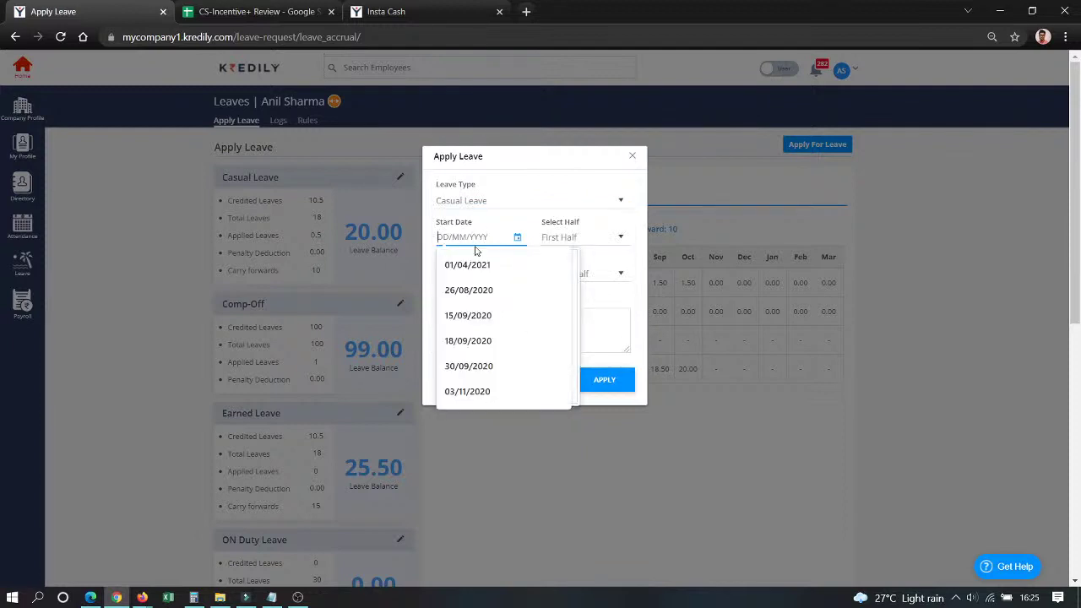
{"action": "left_click", "coordinate": [484, 294]}
{"action": "left_click", "coordinate": [575, 262]}
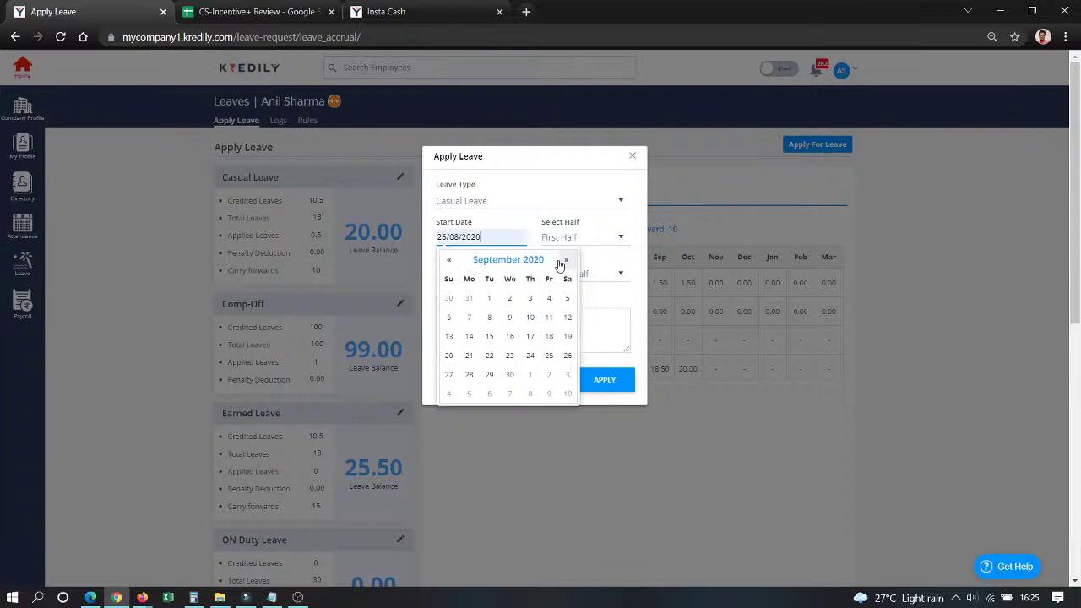
{"action": "left_click", "coordinate": [530, 356]}
{"action": "left_click", "coordinate": [483, 232]}
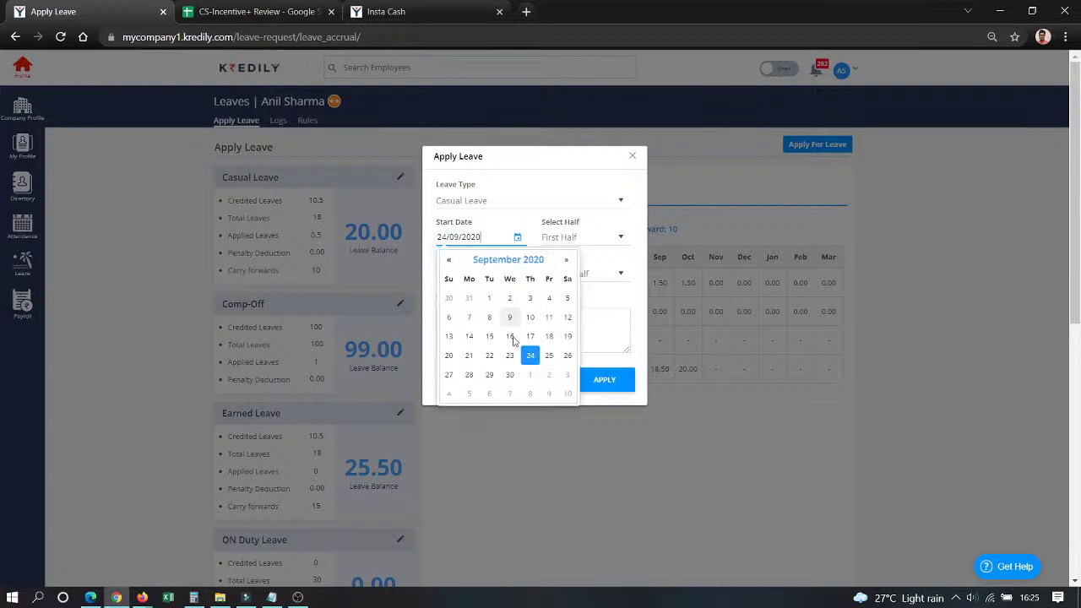
{"action": "left_click", "coordinate": [511, 355]}
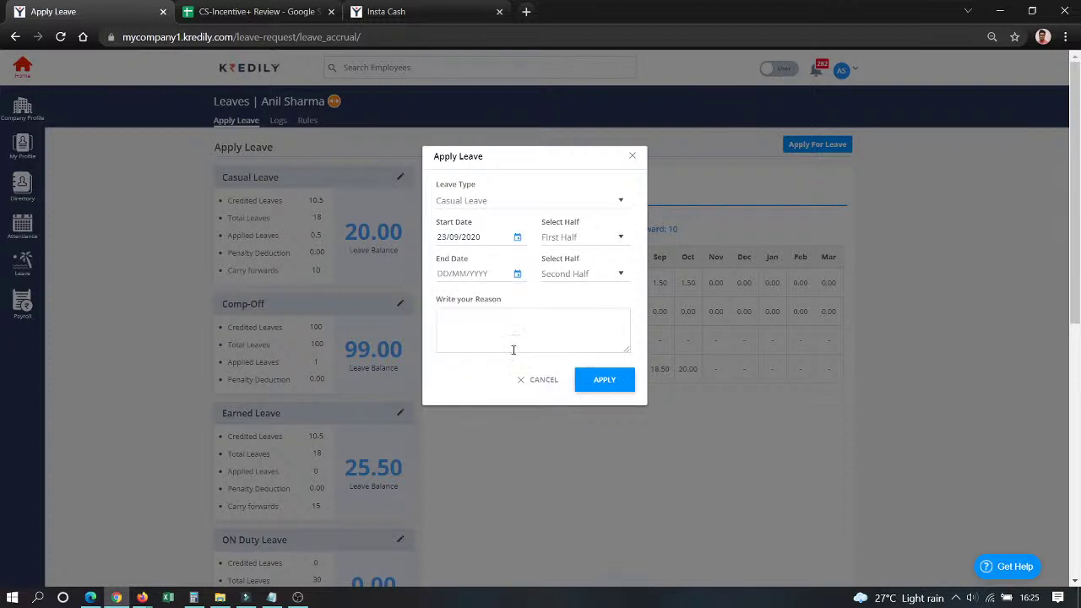
{"action": "left_click", "coordinate": [501, 230]}
{"action": "left_click", "coordinate": [566, 259]}
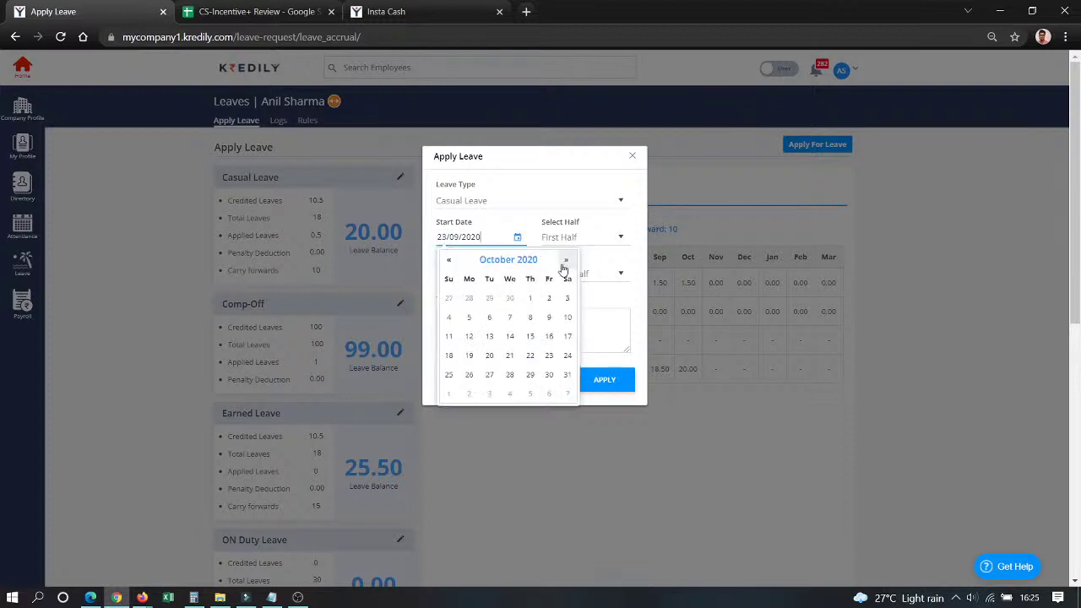
{"action": "left_click", "coordinate": [490, 355]}
Set the leave end date to 22/10/2021
{"action": "left_click", "coordinate": [496, 267]}
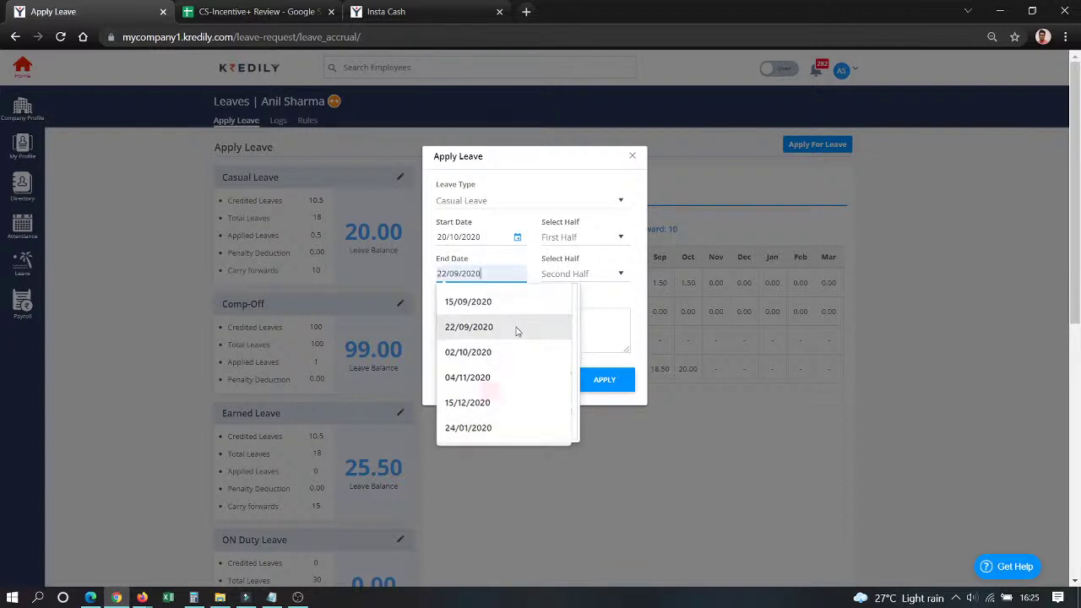
{"action": "left_click", "coordinate": [516, 330]}
{"action": "left_click", "coordinate": [566, 297]}
{"action": "left_click", "coordinate": [448, 297]}
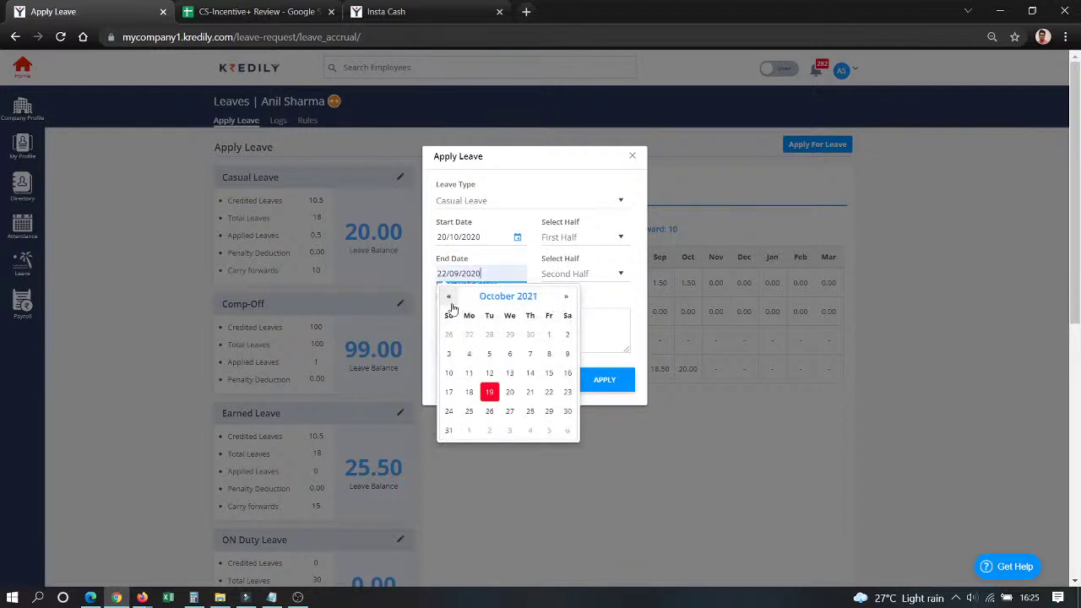
{"action": "left_click", "coordinate": [547, 393]}
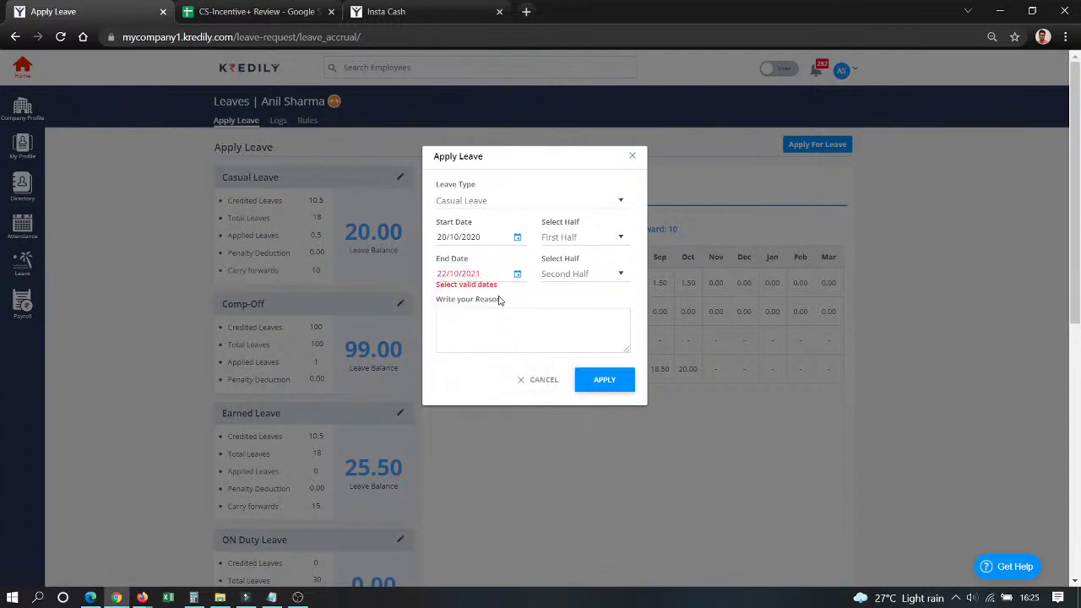
Correct the start date to 20 October 2021
{"action": "left_click", "coordinate": [488, 241]}
{"action": "left_click", "coordinate": [567, 260]}
{"action": "left_click", "coordinate": [567, 260]}
{"action": "left_click", "coordinate": [566, 261]}
{"action": "left_click", "coordinate": [566, 260]}
{"action": "left_click", "coordinate": [567, 260]}
{"action": "left_click", "coordinate": [567, 260]}
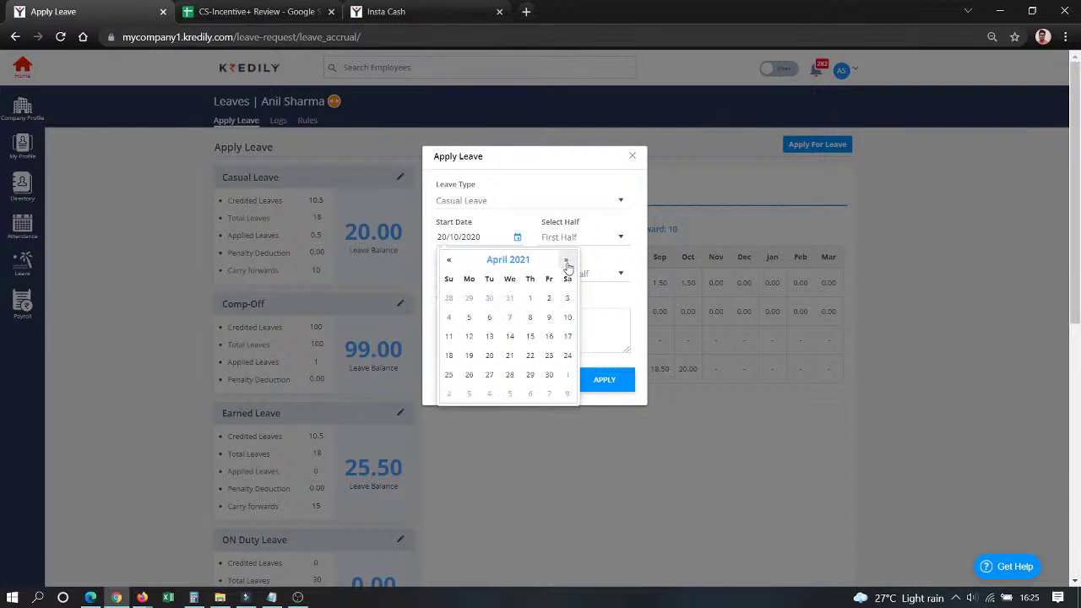
{"action": "left_click", "coordinate": [566, 261]}
{"action": "left_click", "coordinate": [567, 261]}
{"action": "left_click", "coordinate": [566, 261]}
{"action": "left_click", "coordinate": [567, 261]}
{"action": "left_click", "coordinate": [566, 261]}
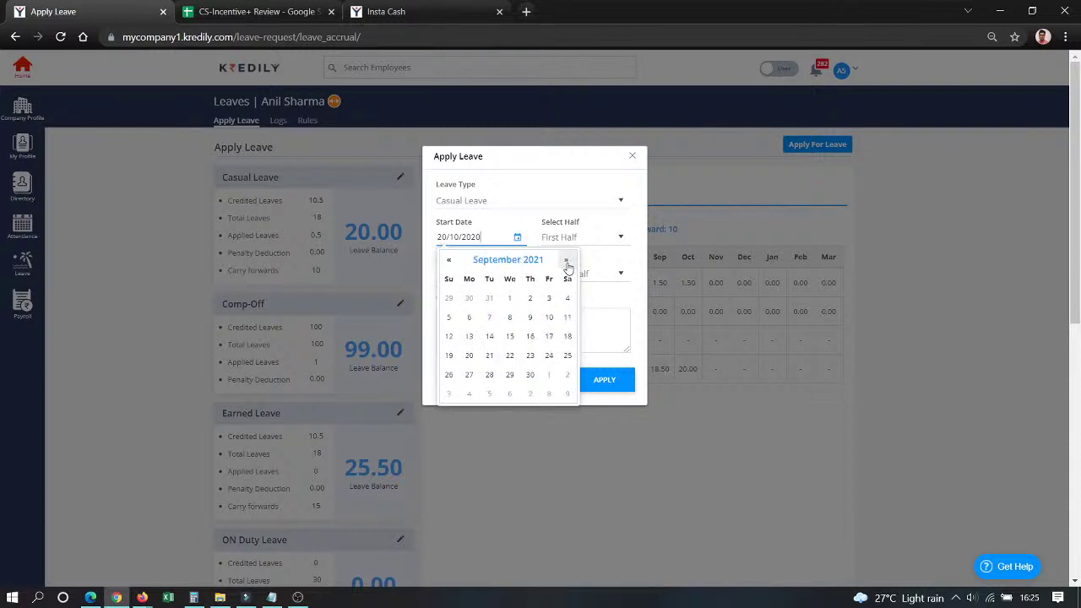
{"action": "left_click", "coordinate": [567, 261]}
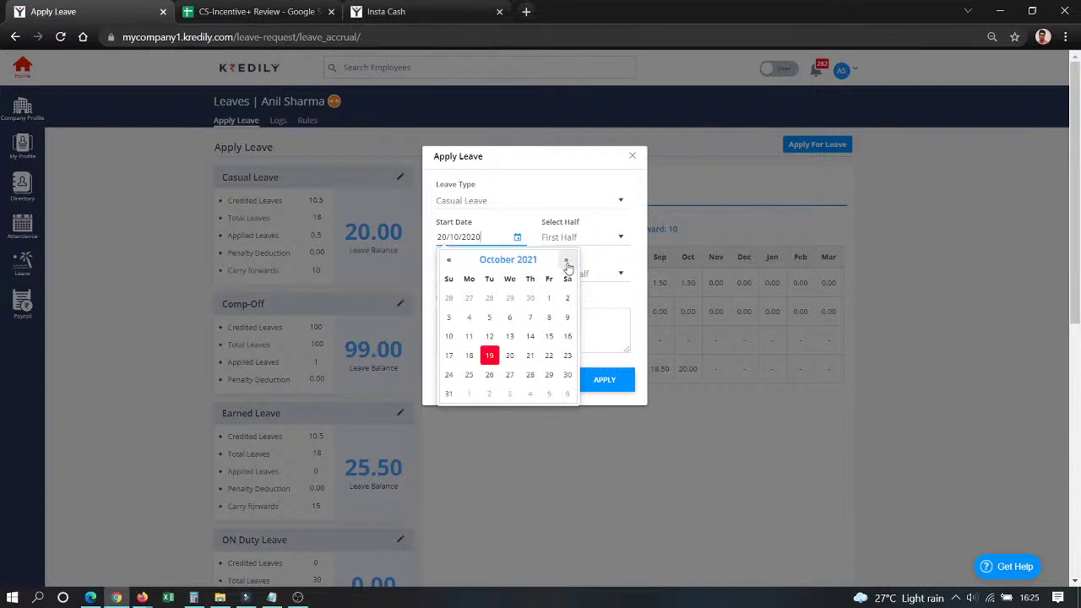
{"action": "left_click", "coordinate": [509, 355]}
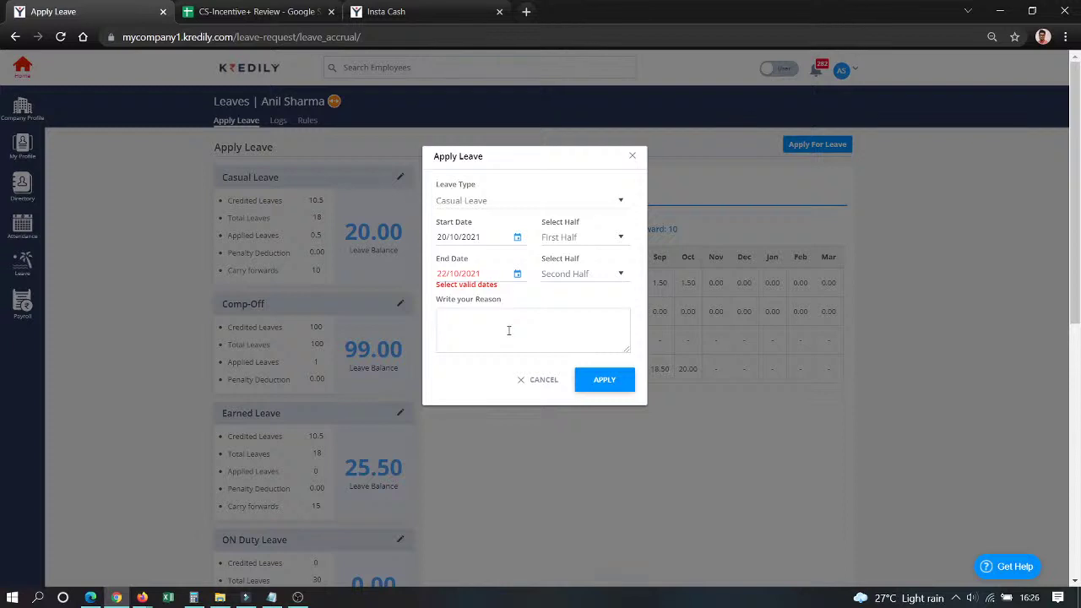
Keep the end date on Second Half and change it to 23 October 2021
{"action": "left_click", "coordinate": [589, 276]}
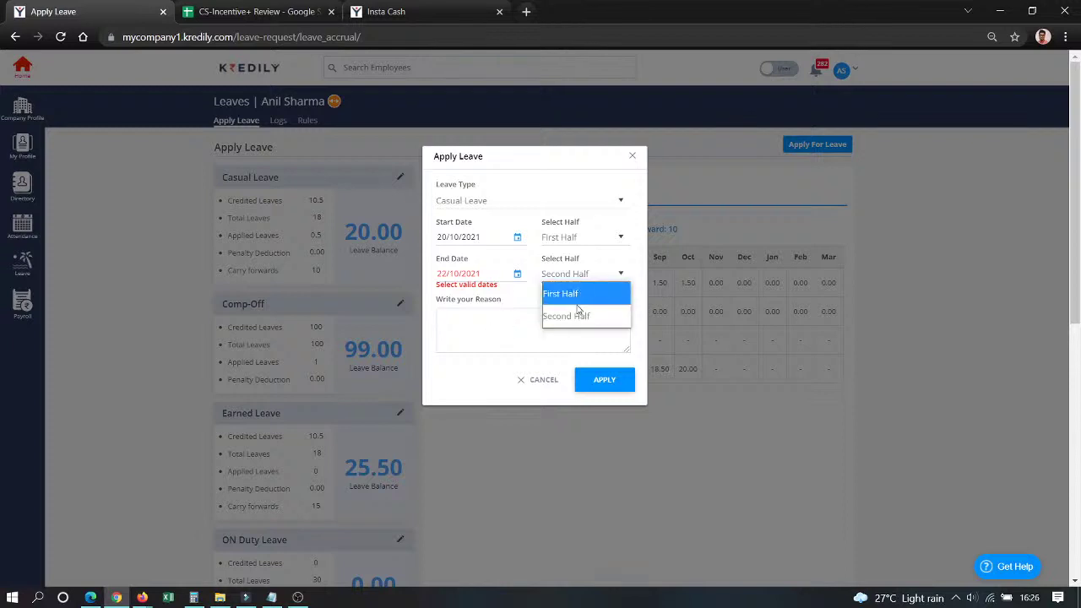
{"action": "left_click", "coordinate": [580, 296]}
{"action": "left_click", "coordinate": [579, 295]}
{"action": "left_click", "coordinate": [579, 294]}
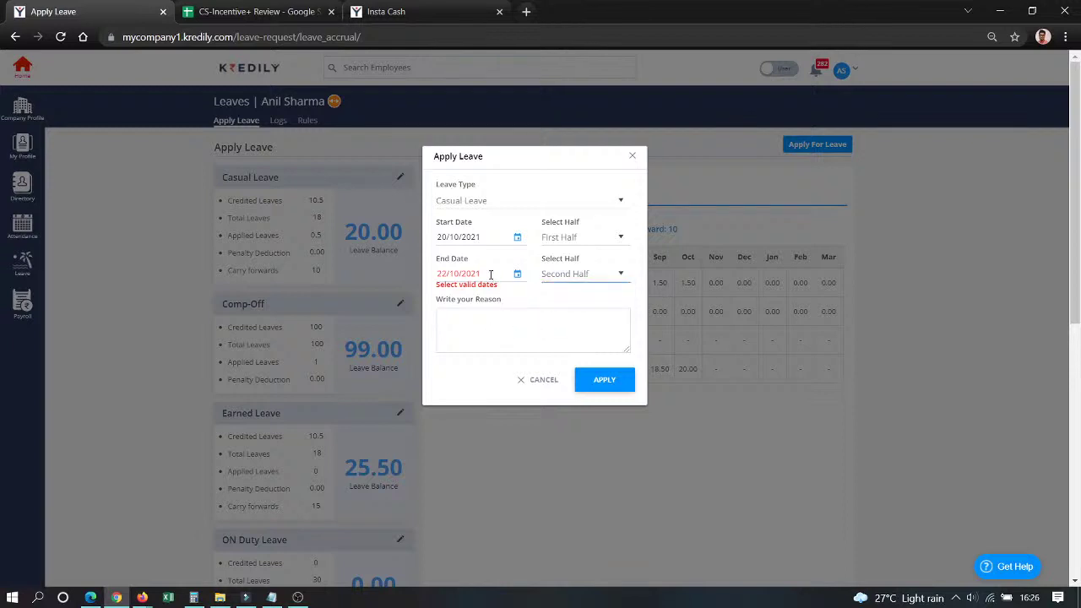
{"action": "left_click", "coordinate": [492, 274]}
{"action": "left_click", "coordinate": [564, 390]}
Enter the reason 'Travelling with Family' and submit the leave request
{"action": "left_click", "coordinate": [518, 334]}
{"action": "type", "text": "Travelling with Family."}
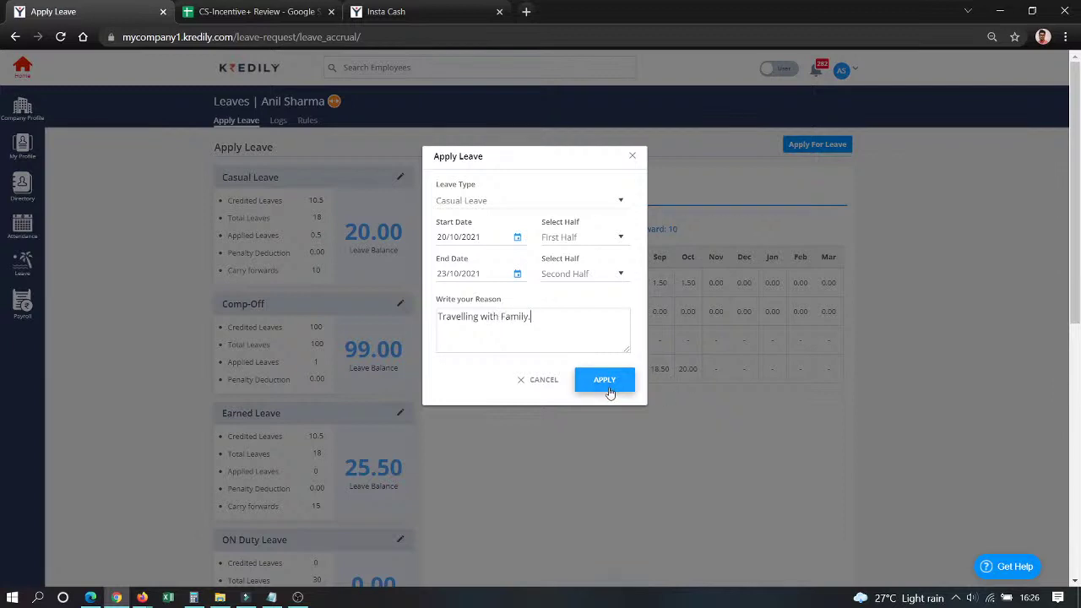
{"action": "left_click", "coordinate": [608, 388]}
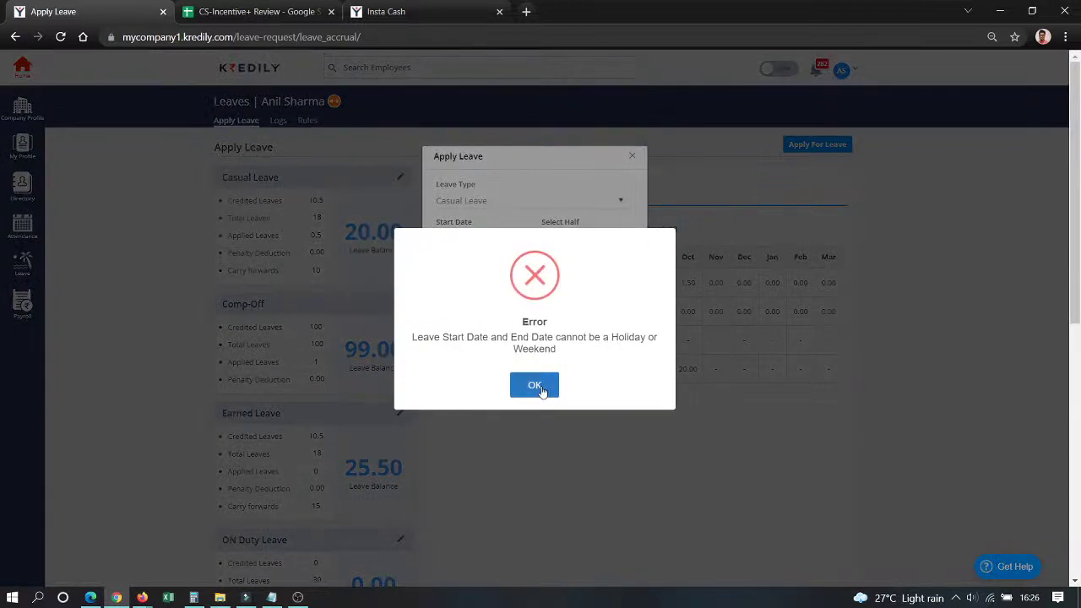
Dismiss the holiday-or-weekend error, keeping the start date and Casual Leave type unchanged
{"action": "left_click", "coordinate": [541, 388]}
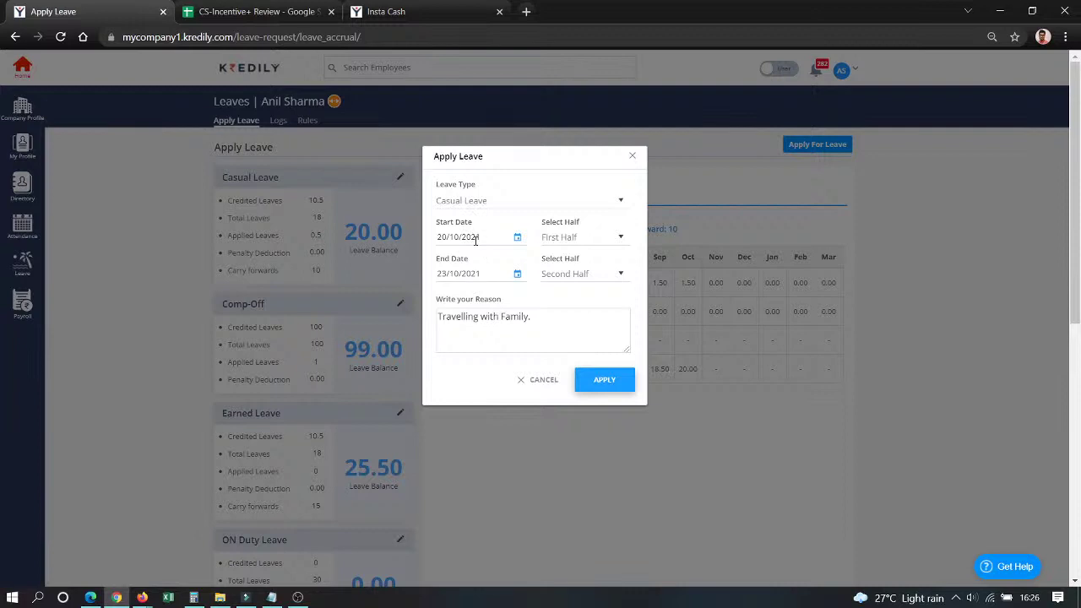
{"action": "left_click", "coordinate": [476, 238]}
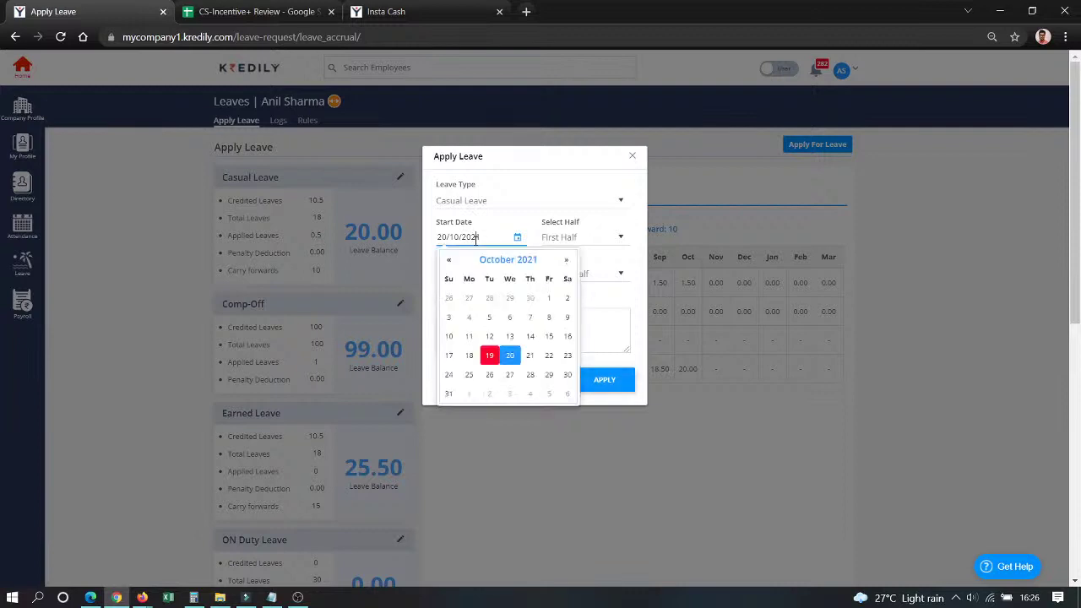
{"action": "left_click", "coordinate": [509, 206]}
{"action": "left_click", "coordinate": [526, 164]}
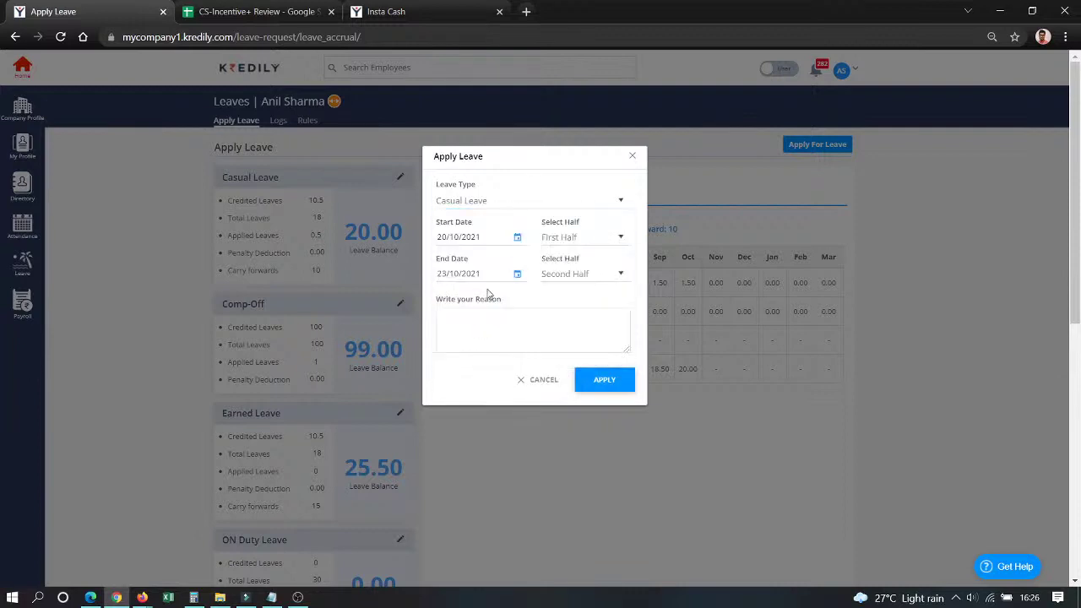
Change the end date to 22 October 2021 and the reason to 'Travelling.'
{"action": "left_click", "coordinate": [490, 275]}
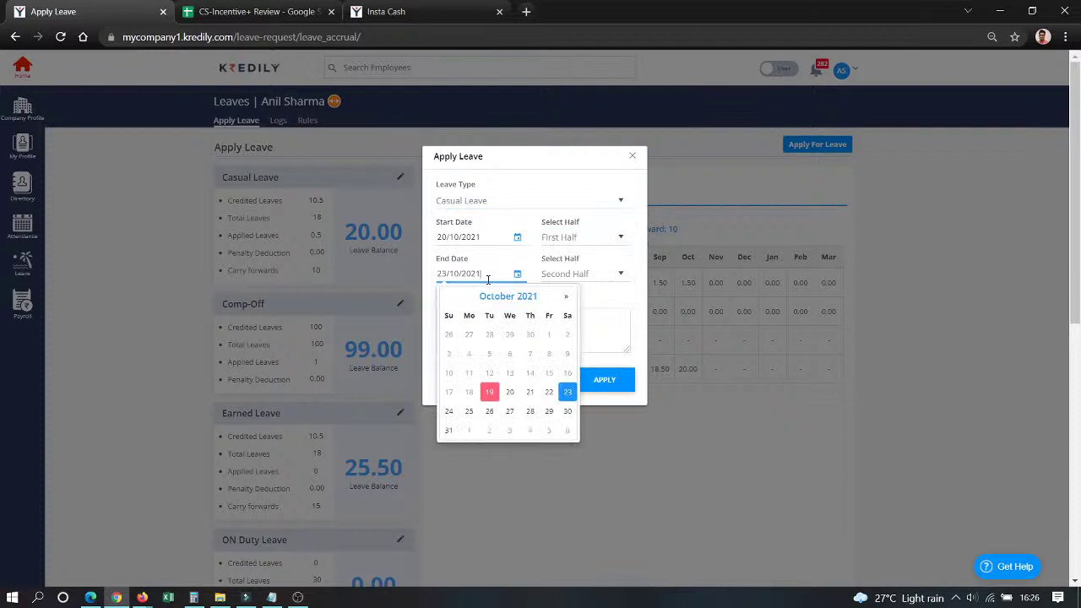
{"action": "left_click", "coordinate": [549, 392]}
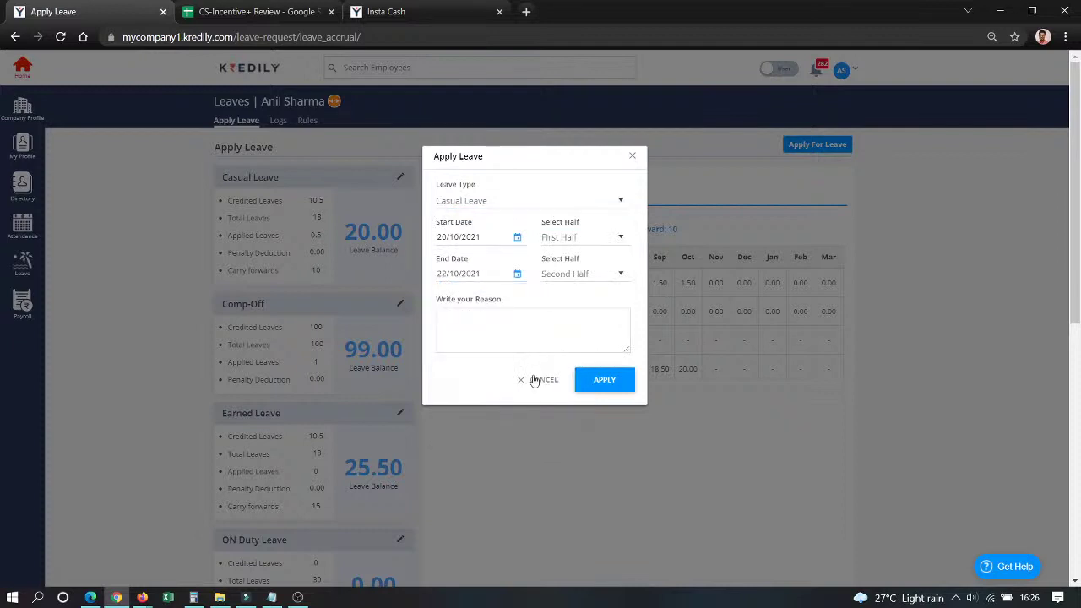
{"action": "left_click", "coordinate": [513, 324]}
{"action": "type", "text": "Family"}
{"action": "key", "text": "BackSpace"}
{"action": "key", "text": "BackSpace"}
{"action": "key", "text": "BackSpace"}
{"action": "key", "text": "BackSpace"}
{"action": "key", "text": "BackSpace"}
{"action": "key", "text": "BackSpace"}
{"action": "type", "text": "Travelling."}
Apply the leave and review Casual Leave closing balances: 11.50 April, 13.00 May, 14.50 June, 17.00 October
{"action": "left_click", "coordinate": [586, 385]}
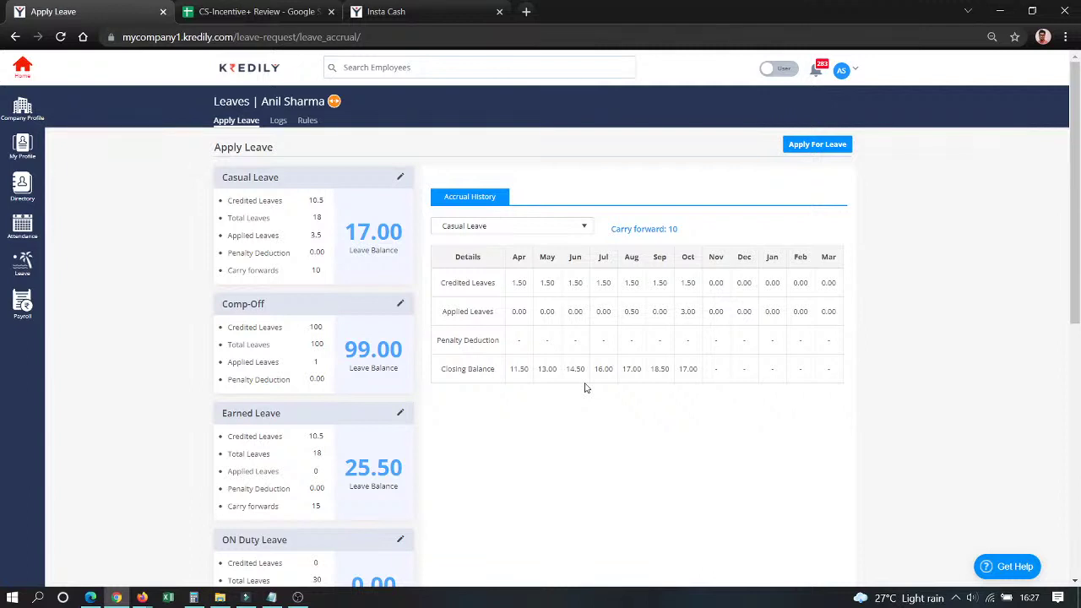
{"action": "left_click_drag", "start_coordinate": [509, 369], "coordinate": [575, 391]}
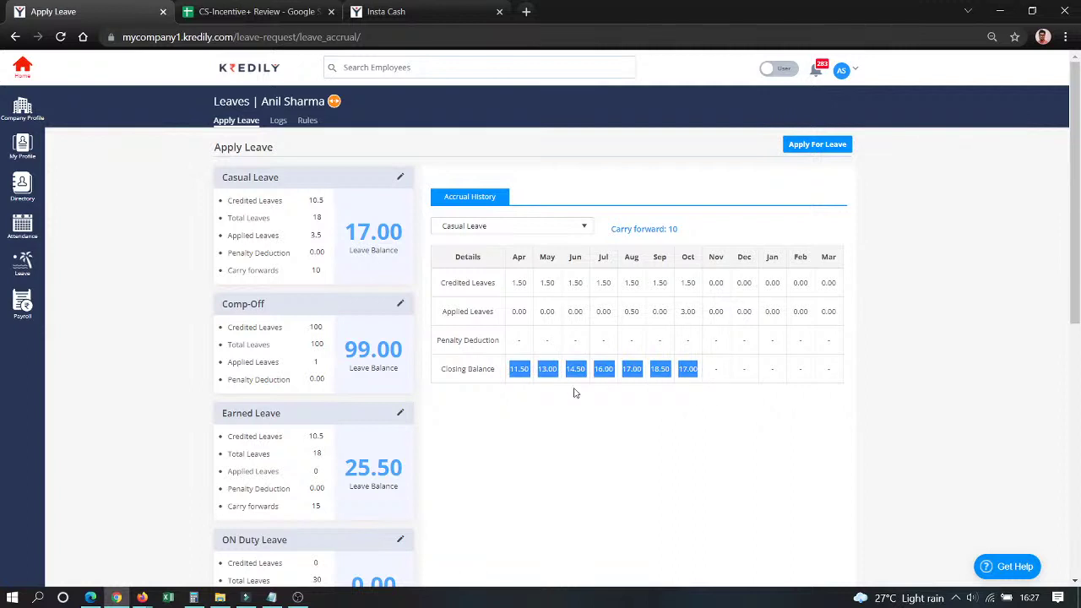
{"action": "left_click", "coordinate": [498, 413]}
{"action": "left_click_drag", "start_coordinate": [510, 369], "coordinate": [683, 370]}
{"action": "left_click", "coordinate": [544, 386]}
{"action": "left_click", "coordinate": [572, 376]}
{"action": "left_click", "coordinate": [601, 375]}
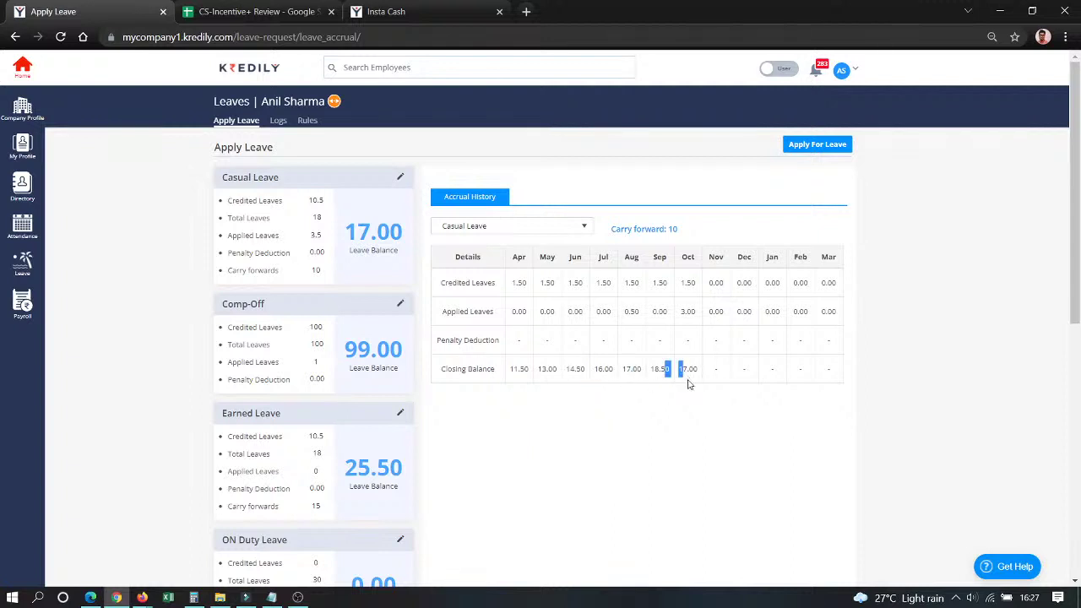
{"action": "left_click", "coordinate": [683, 400]}
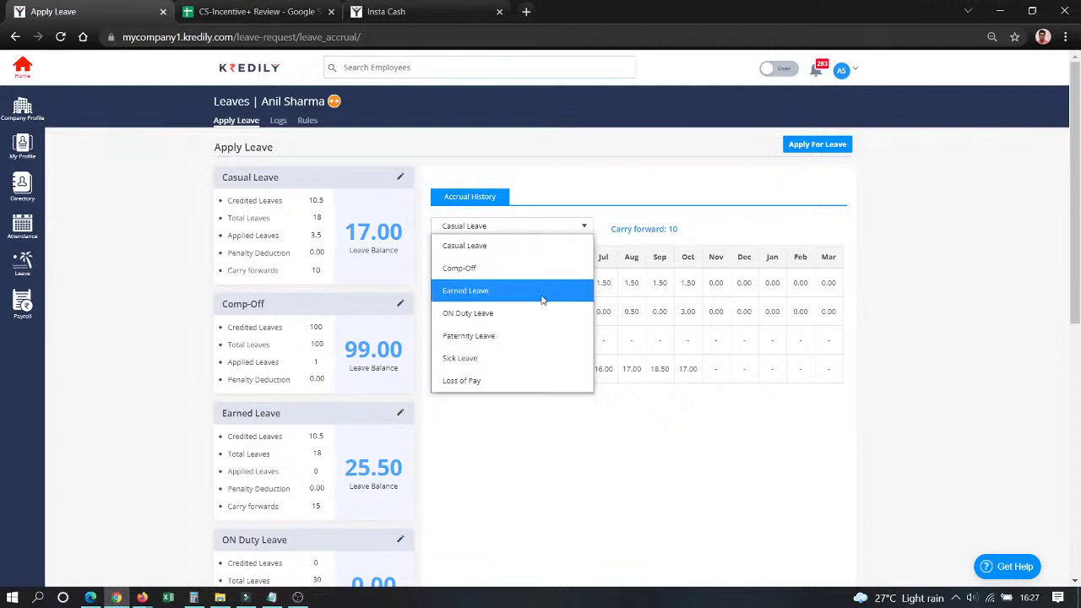
Switch the accrual history to Earned Leave, review its closing balances, then return to the dashboard
{"action": "left_click", "coordinate": [543, 293]}
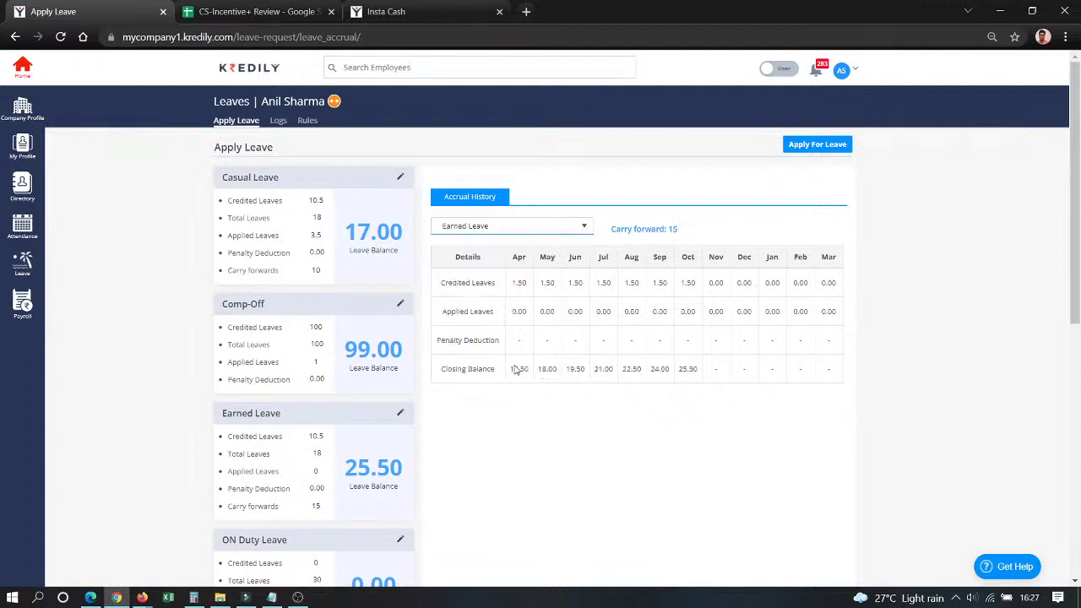
{"action": "left_click_drag", "start_coordinate": [512, 369], "coordinate": [699, 370]}
{"action": "left_click", "coordinate": [710, 472]}
{"action": "left_click", "coordinate": [247, 70]}
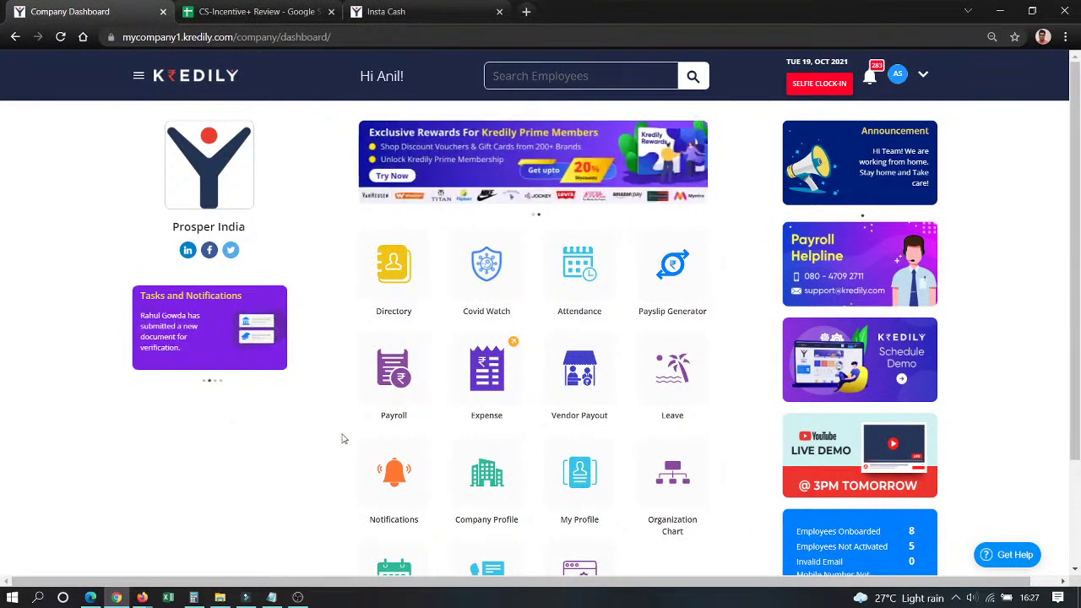
Return to the company dashboard, reload it, and view the 0 present / 18 absent tiles
{"action": "left_click", "coordinate": [416, 6]}
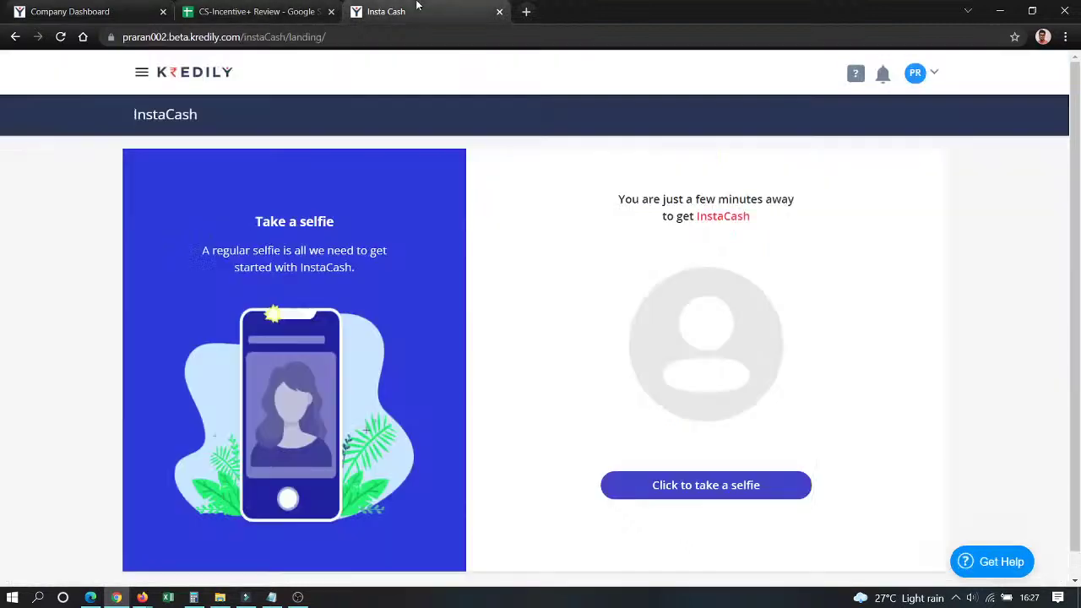
{"action": "left_click", "coordinate": [205, 81]}
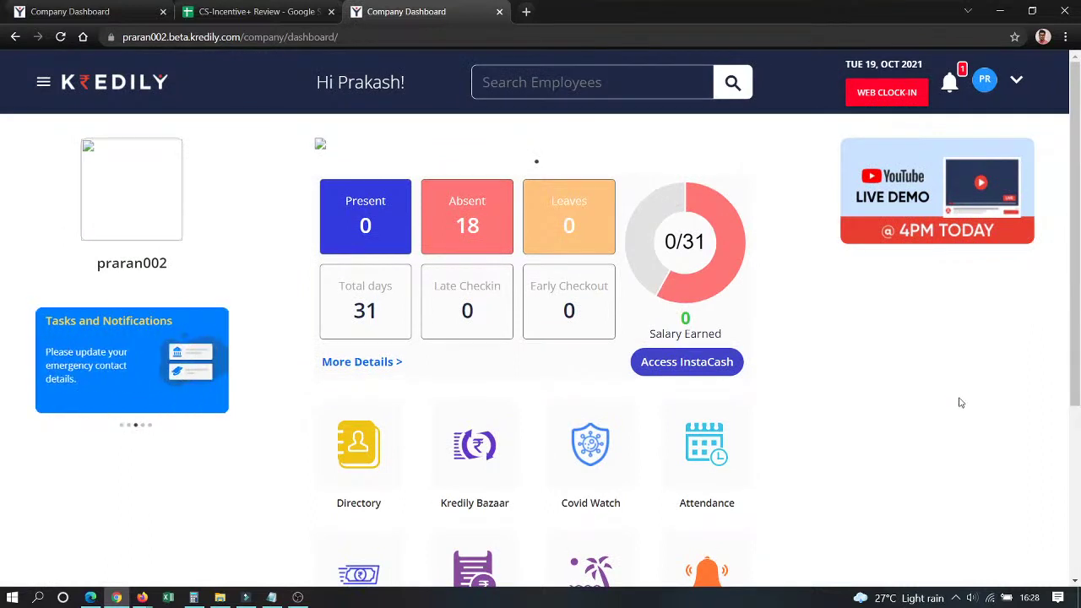
{"action": "left_click", "coordinate": [60, 36]}
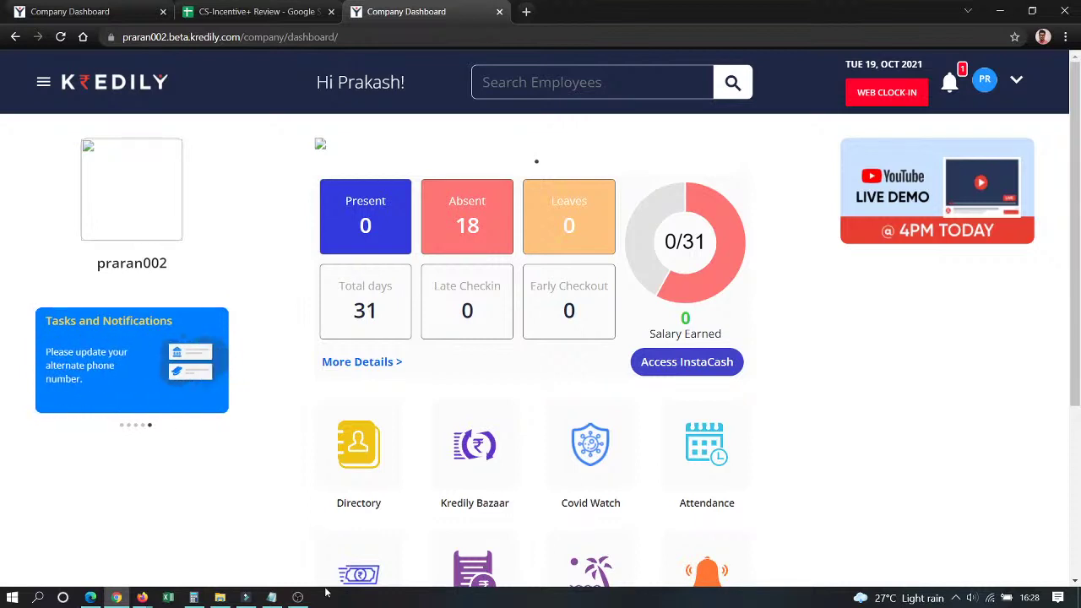
{"action": "scroll", "coordinate": [538, 476], "scroll_direction": "down", "scroll_amount": 3}
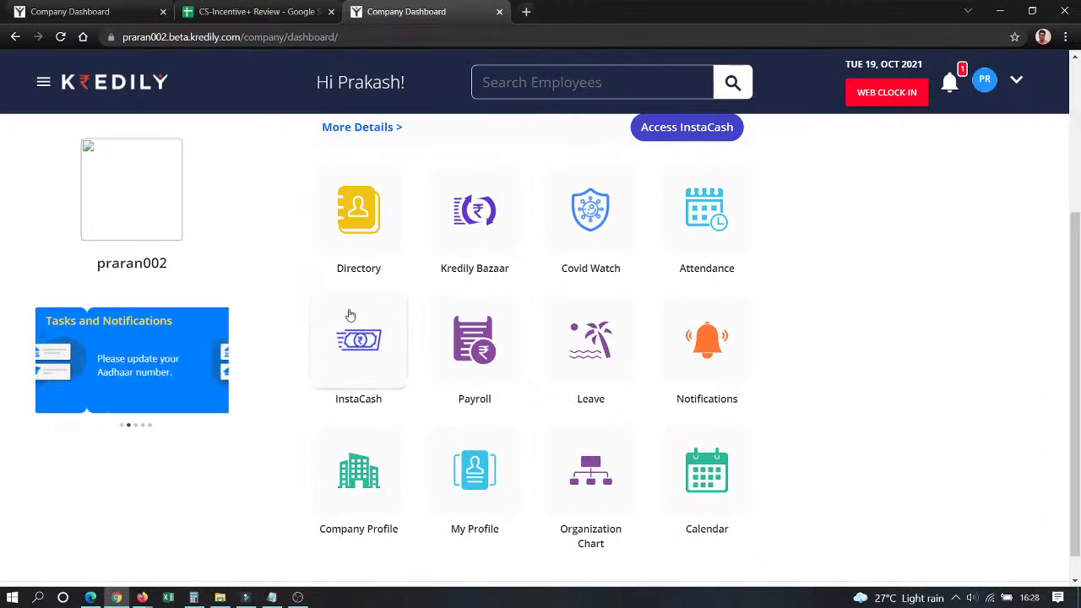
Open the InstaCash selfie landing page from the dashboard's InstaCash tile
{"action": "left_click", "coordinate": [372, 354]}
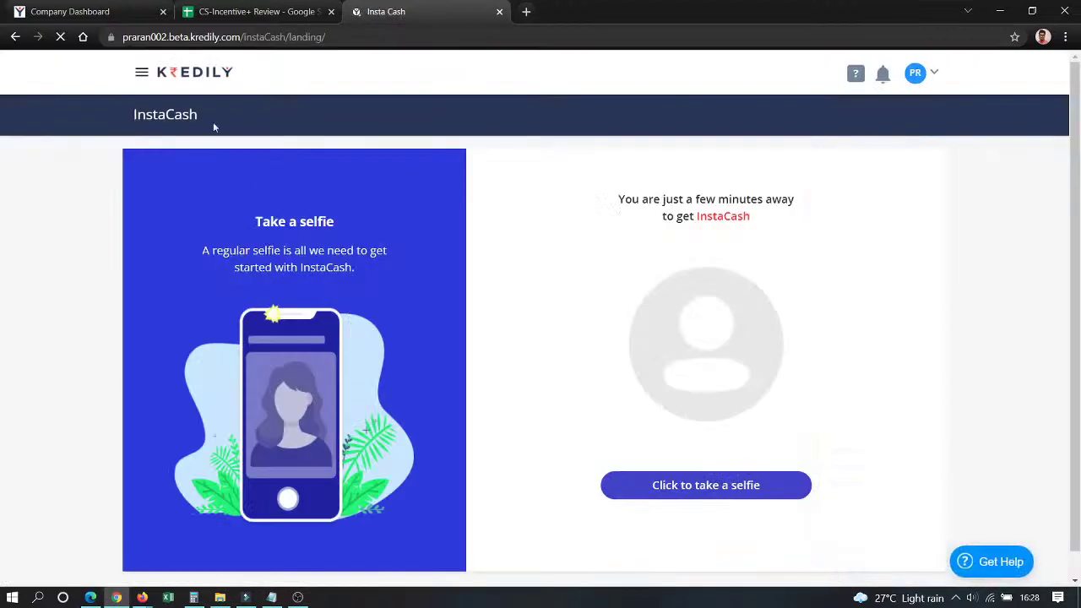
{"action": "left_click", "coordinate": [194, 73]}
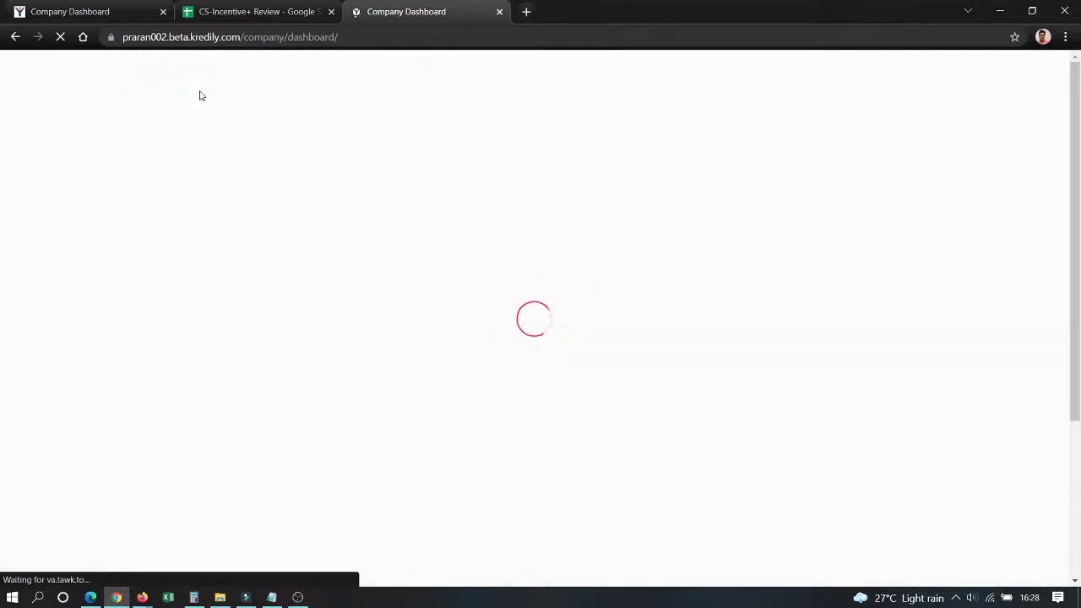
{"action": "scroll", "coordinate": [380, 464], "scroll_direction": "down", "scroll_amount": 3}
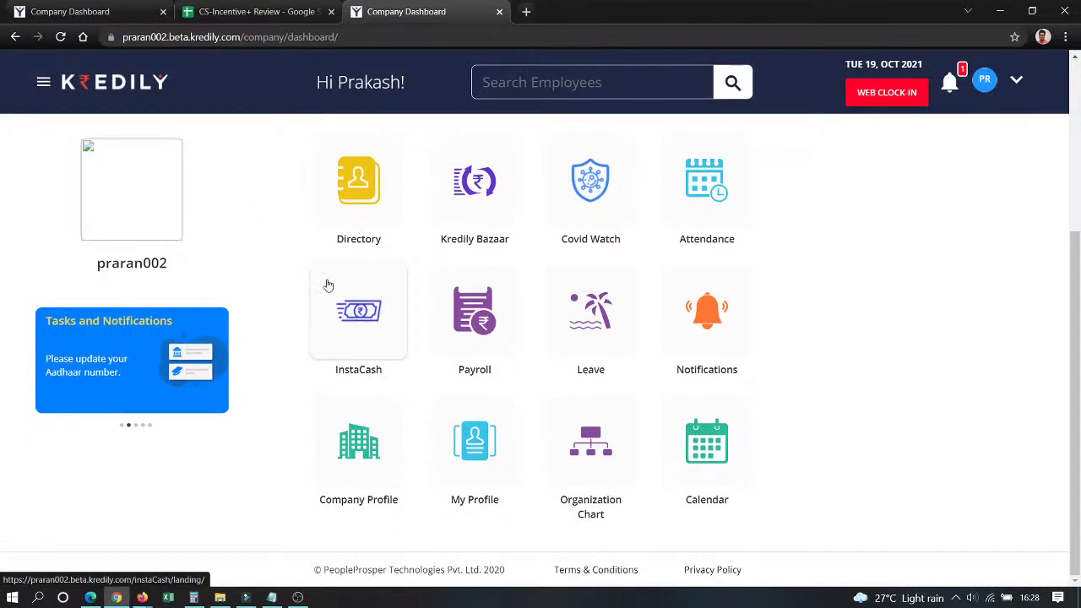
{"action": "left_click", "coordinate": [358, 314]}
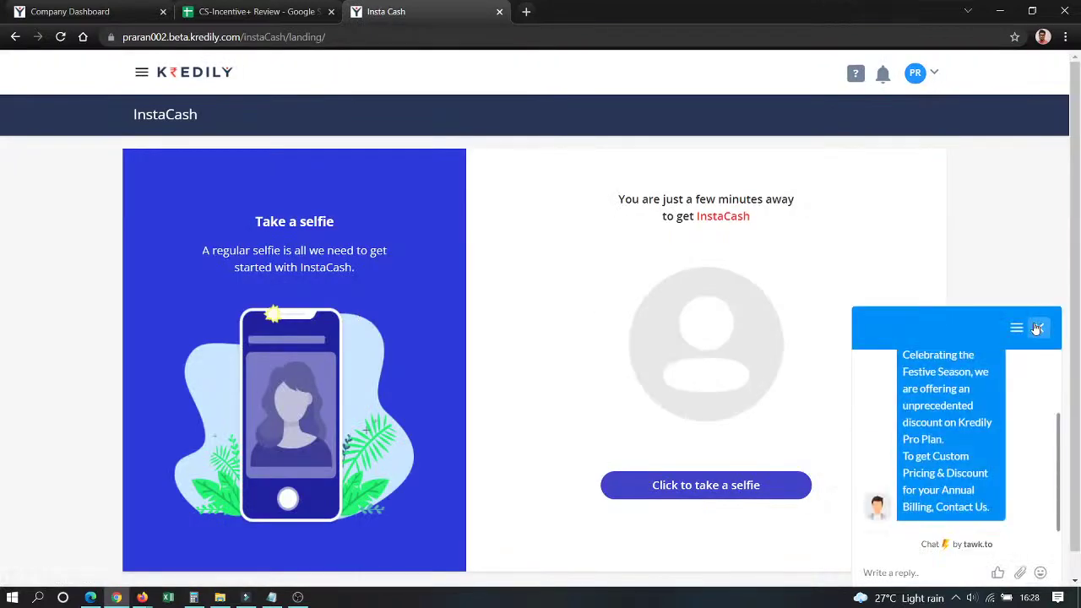
Close the tawk.to live chat and its desktop notification, returning to the InstaCash page
{"action": "left_click", "coordinate": [1038, 327]}
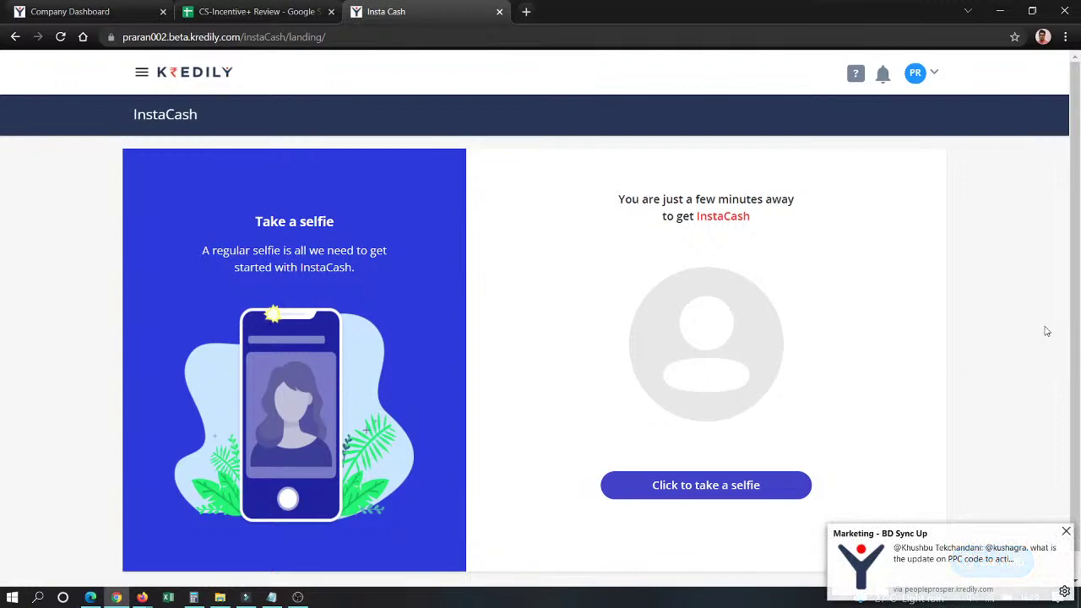
{"action": "left_click", "coordinate": [1065, 530]}
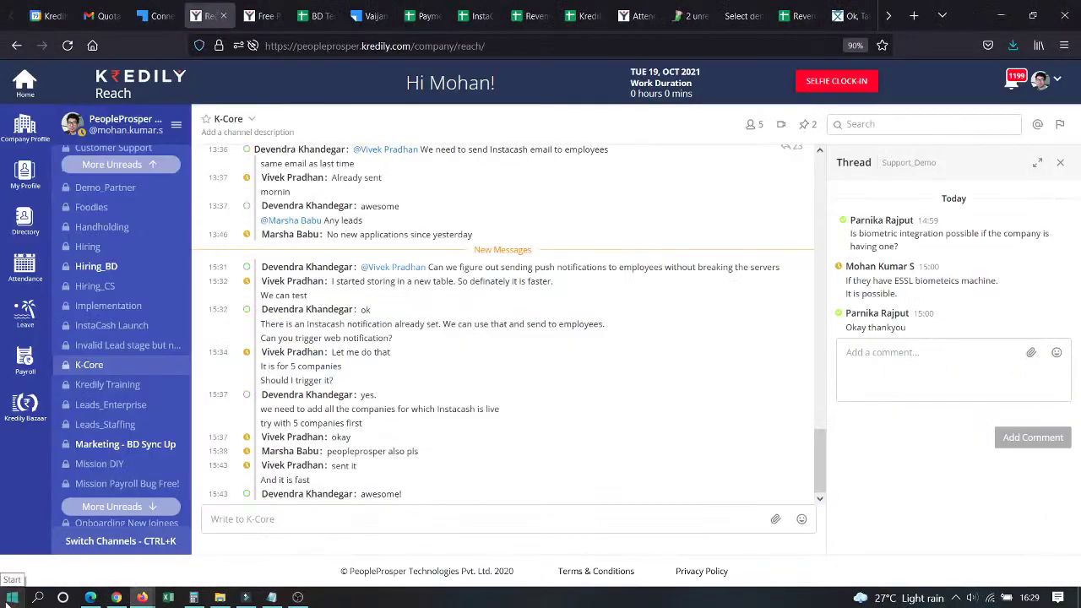
{"action": "key", "text": "alt+Tab"}
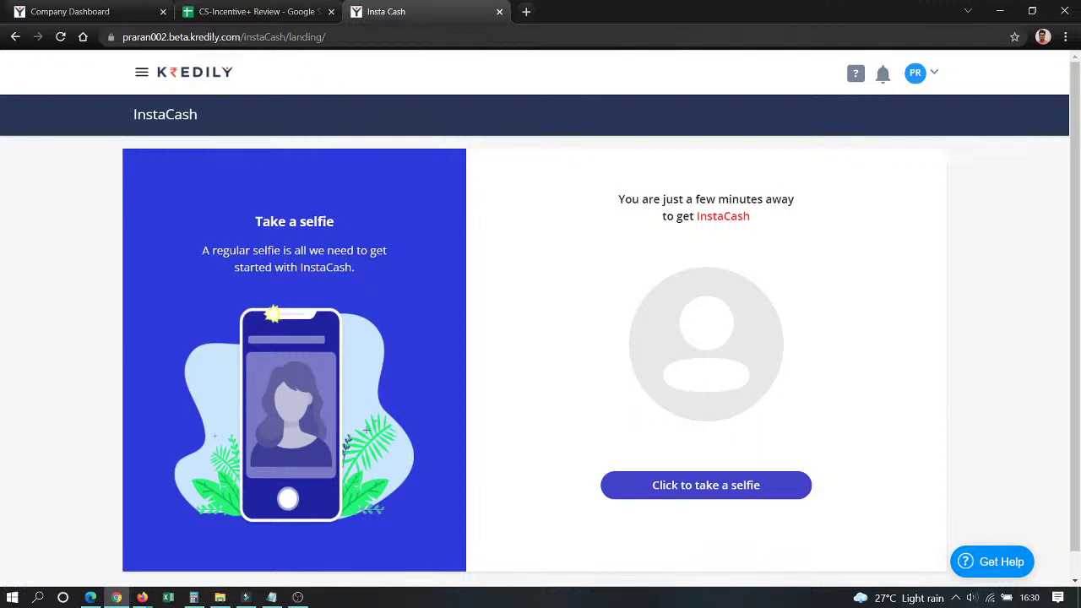
Go back to the company dashboard and open the InstaCash application
{"action": "left_click", "coordinate": [198, 74]}
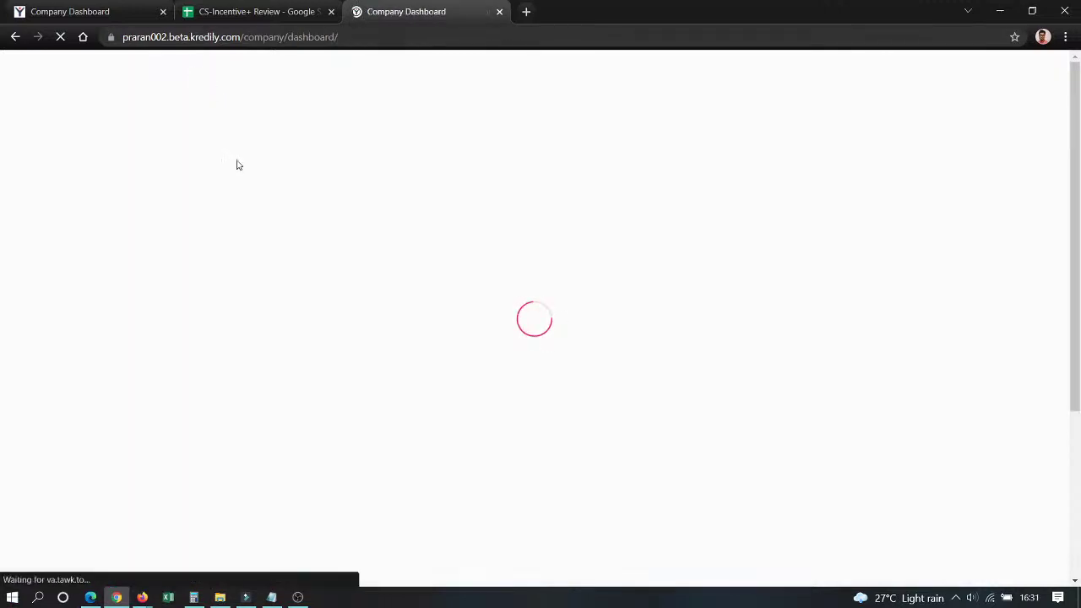
{"action": "scroll", "coordinate": [368, 488], "scroll_direction": "down", "scroll_amount": 3}
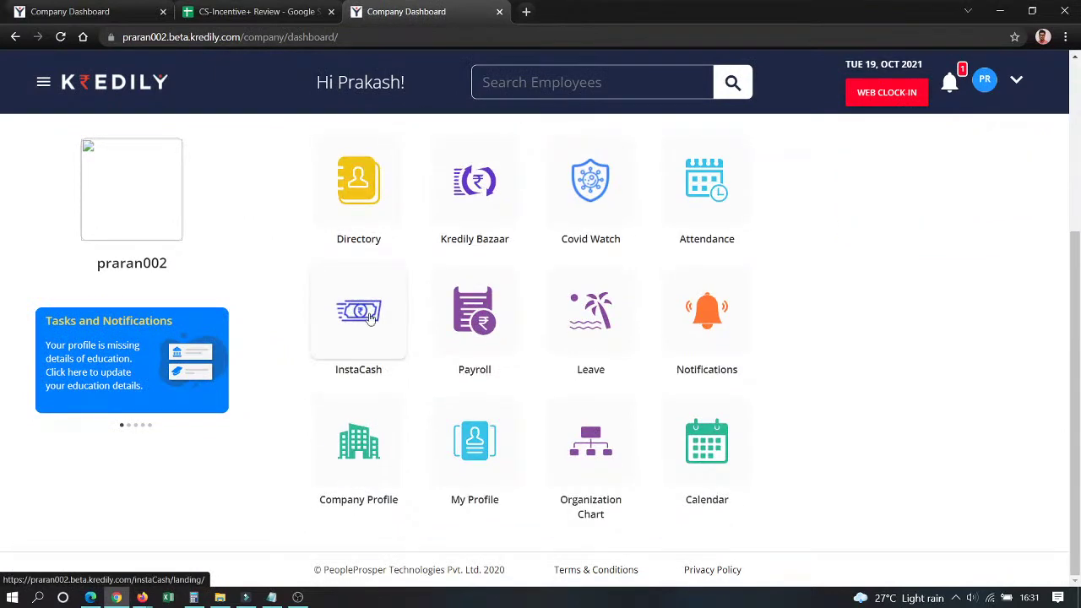
{"action": "left_click", "coordinate": [360, 314]}
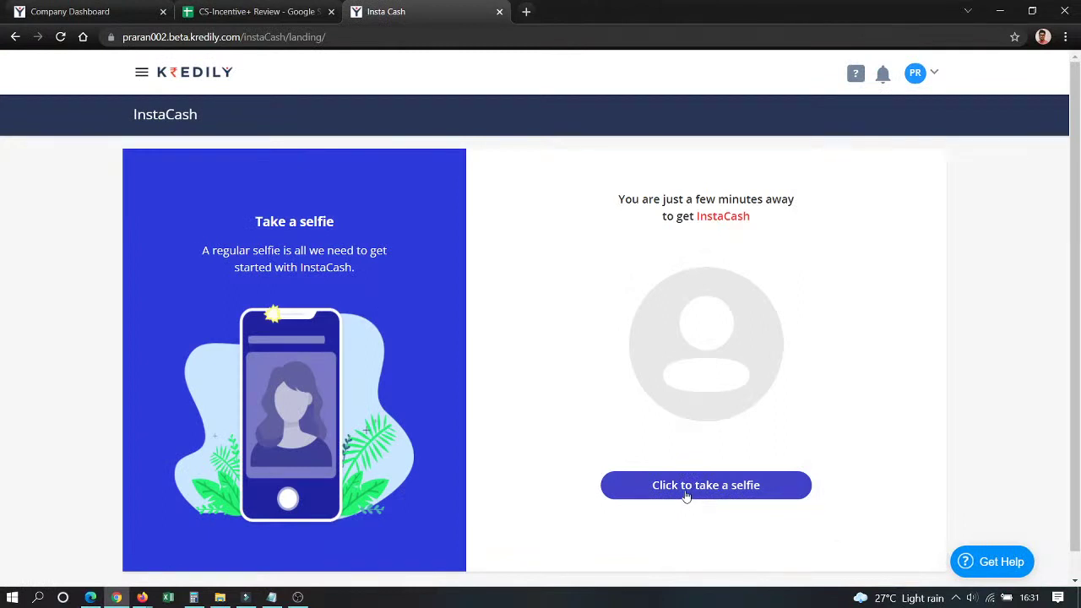
Capture the selfie, accept the terms and credit-report authorization, and continue to the PAN card step
{"action": "left_click", "coordinate": [686, 496]}
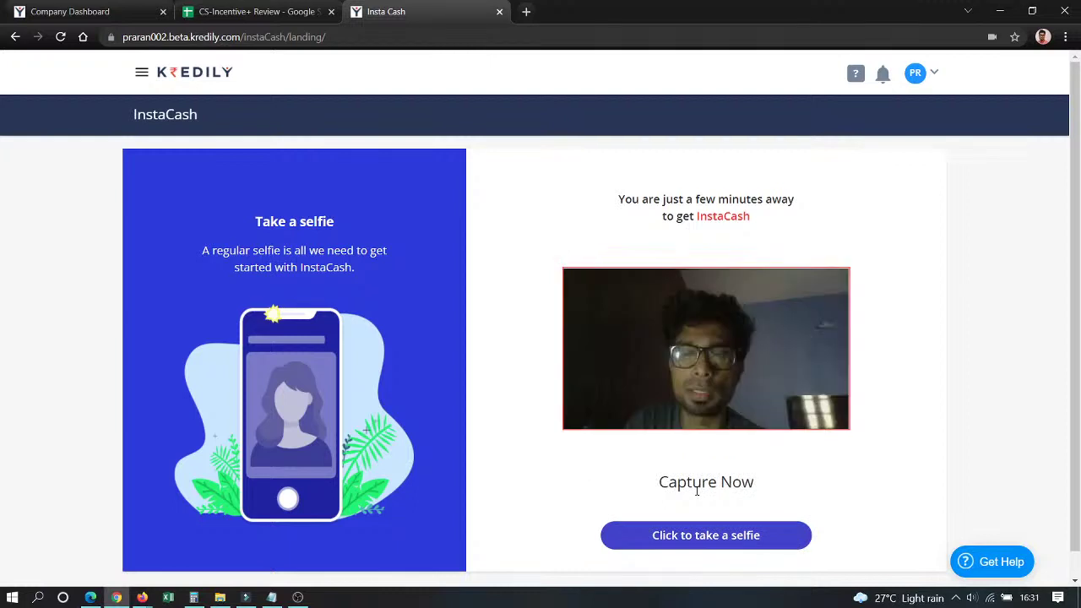
{"action": "left_click", "coordinate": [731, 538]}
{"action": "left_click", "coordinate": [592, 477]}
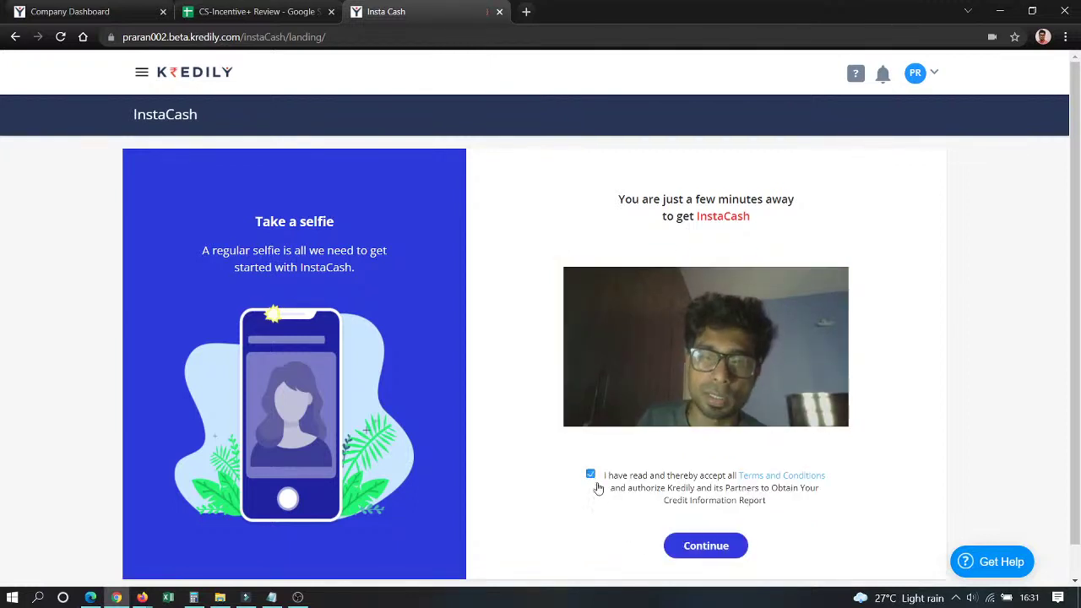
{"action": "left_click", "coordinate": [686, 548]}
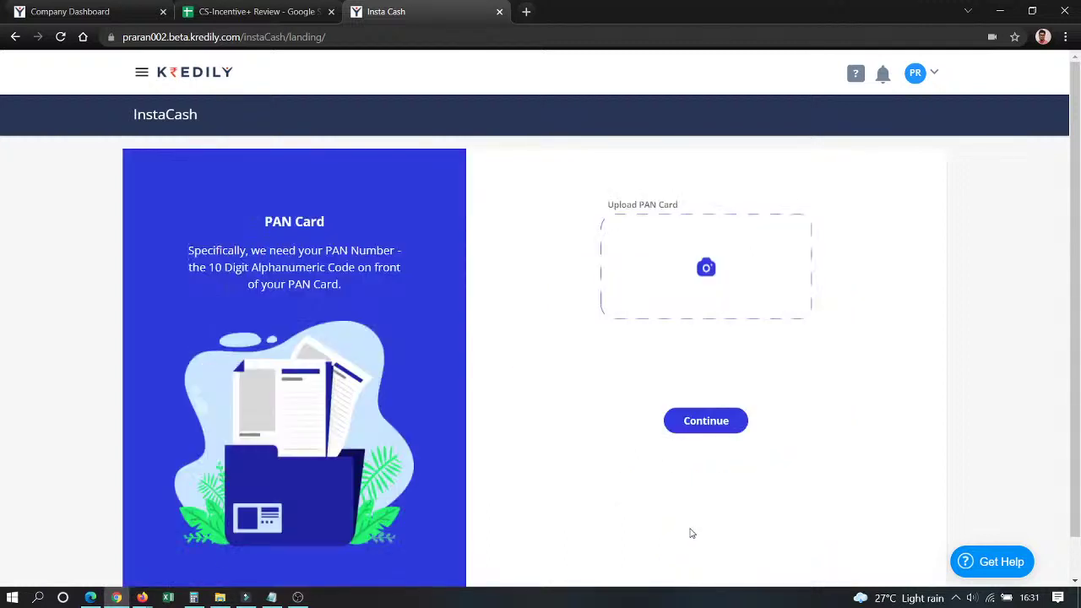
Upload PAN_front.jpg from Downloads as the PAN card image and continue
{"action": "left_click", "coordinate": [663, 265]}
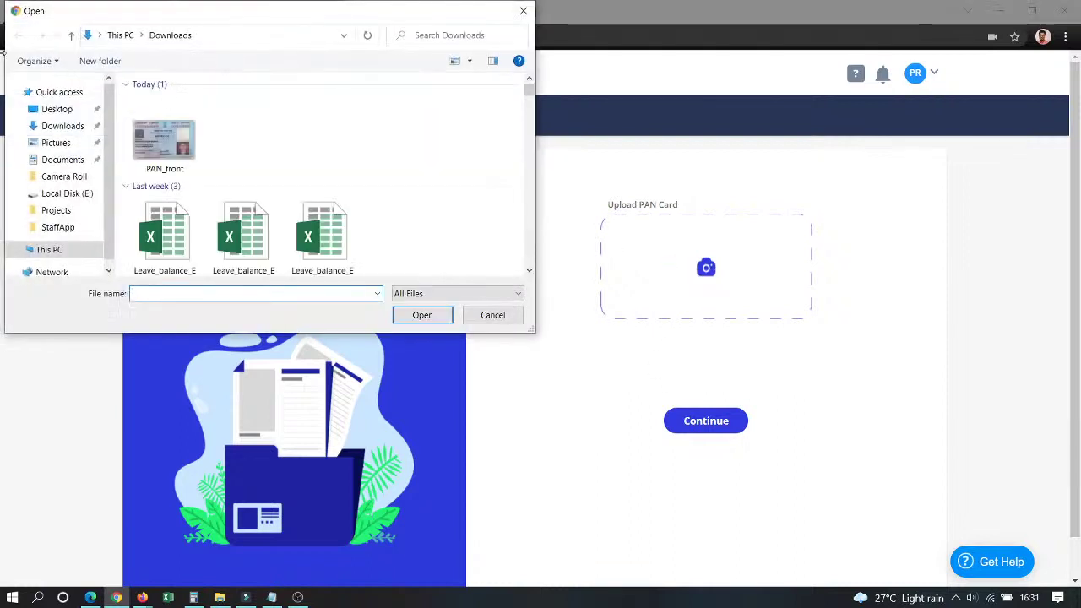
{"action": "left_click", "coordinate": [162, 135]}
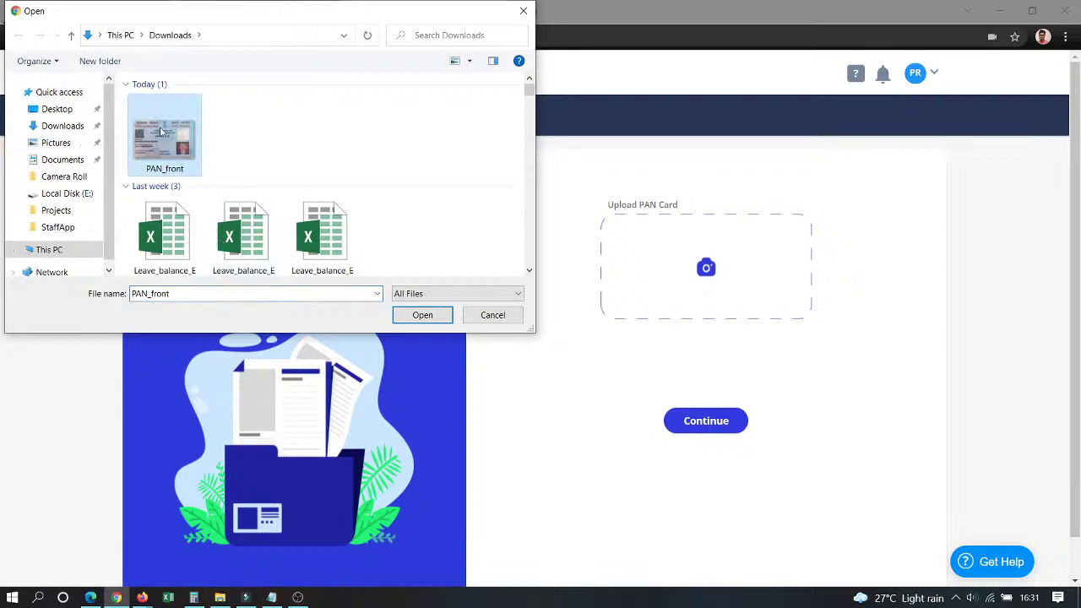
{"action": "left_click", "coordinate": [422, 315]}
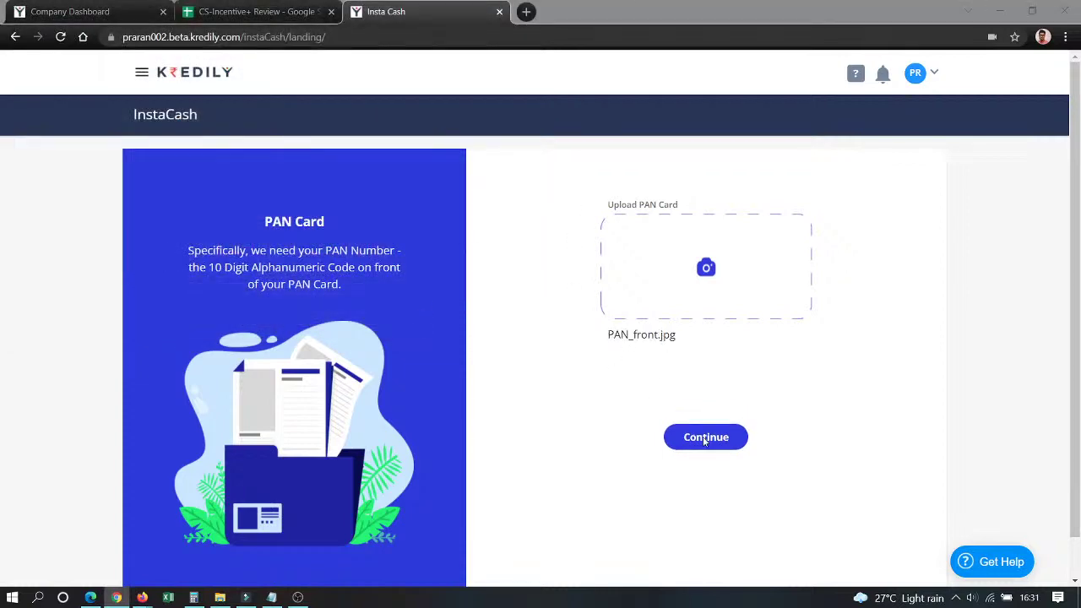
{"action": "left_click", "coordinate": [492, 314]}
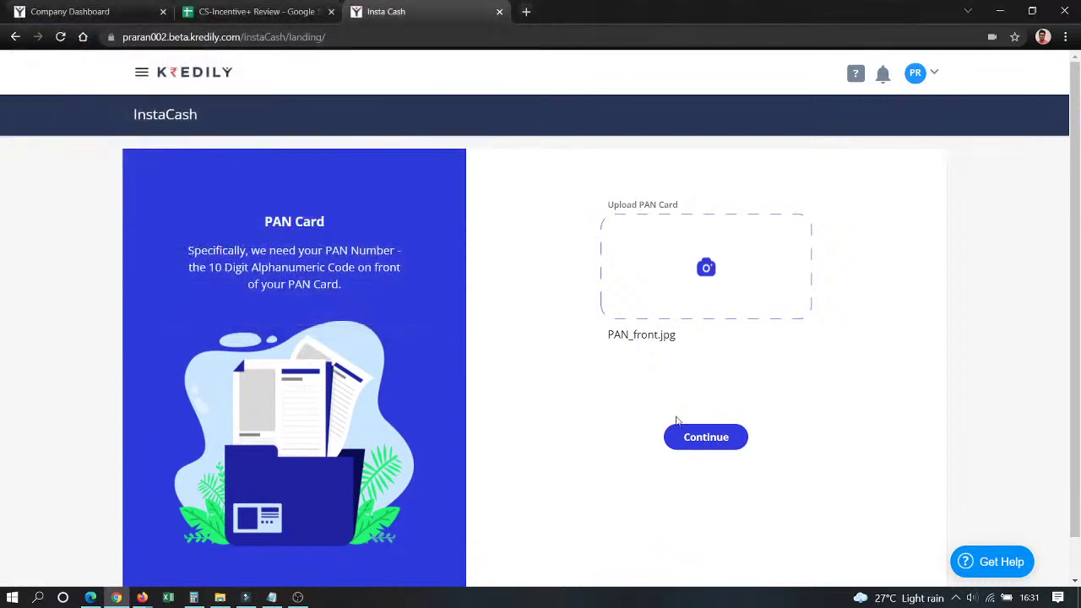
{"action": "left_click", "coordinate": [698, 435]}
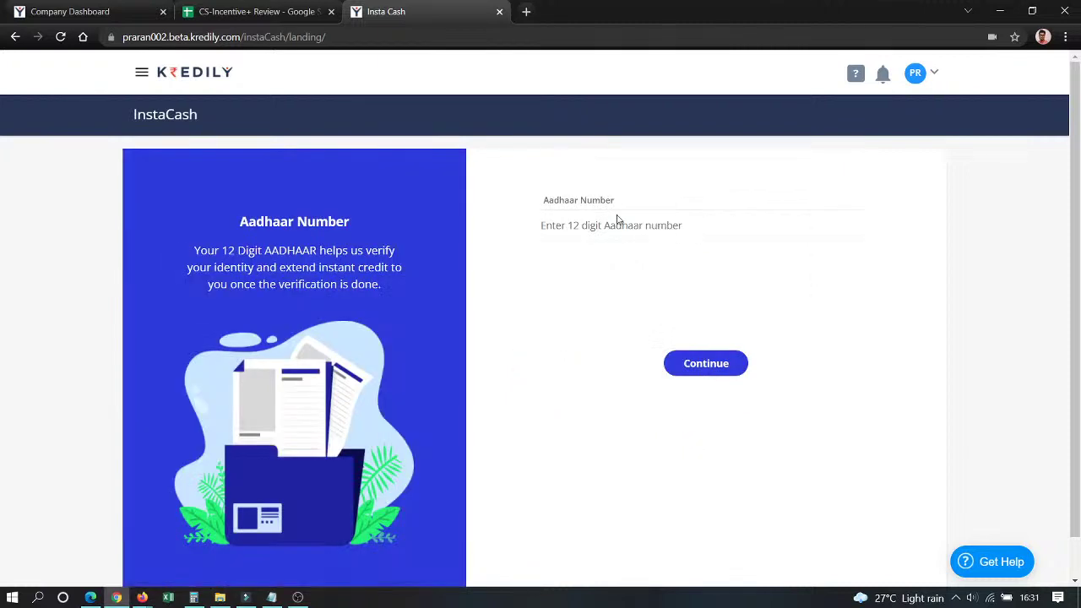
Fill the Aadhaar number from autofill, enter the captcha, and submit
{"action": "left_click", "coordinate": [612, 223]}
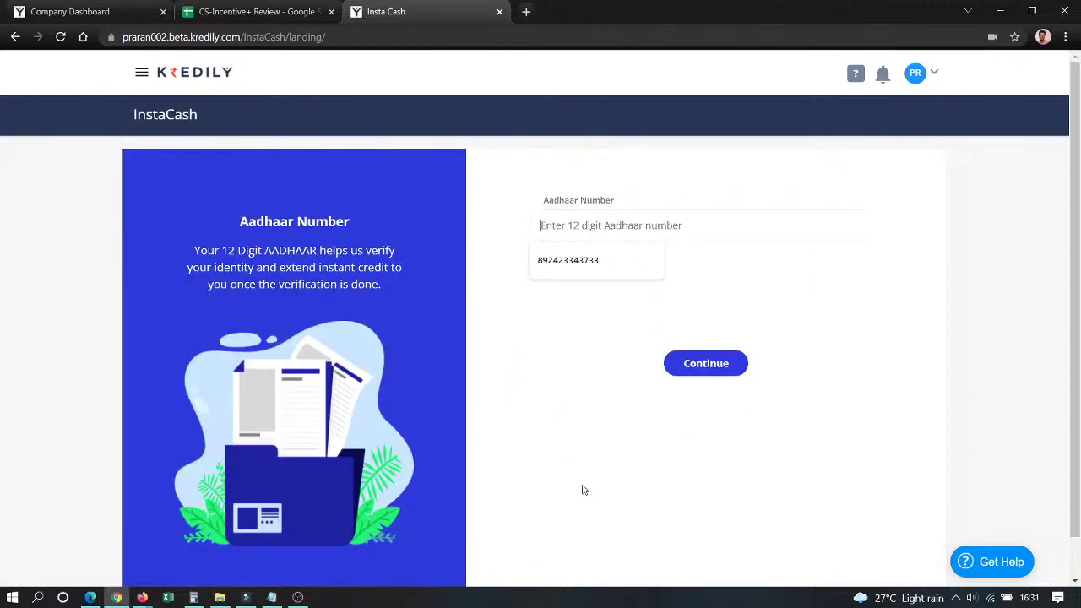
{"action": "left_click", "coordinate": [572, 269]}
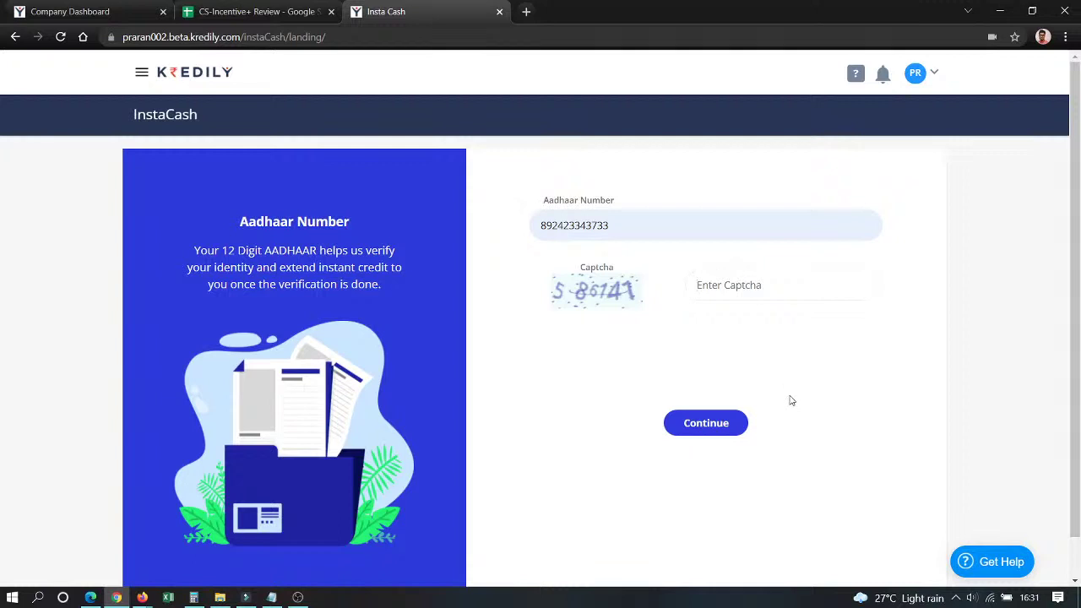
{"action": "type", "text": "586147"}
{"action": "left_click", "coordinate": [700, 432]}
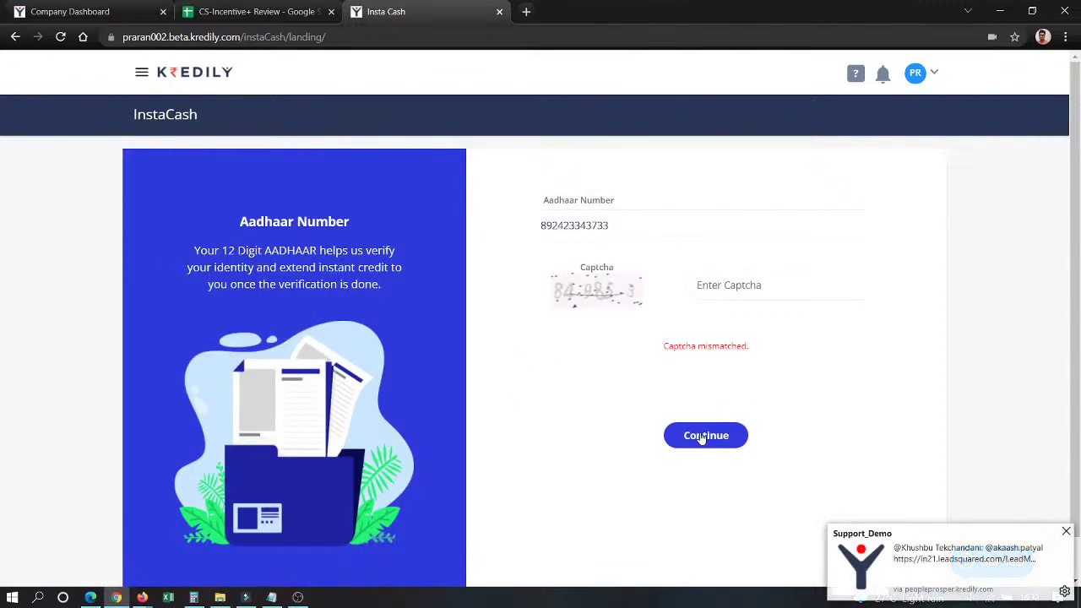
Retype the refreshed captcha and resubmit the Aadhaar number
{"action": "left_click", "coordinate": [749, 285]}
{"action": "type", "text": "84"}
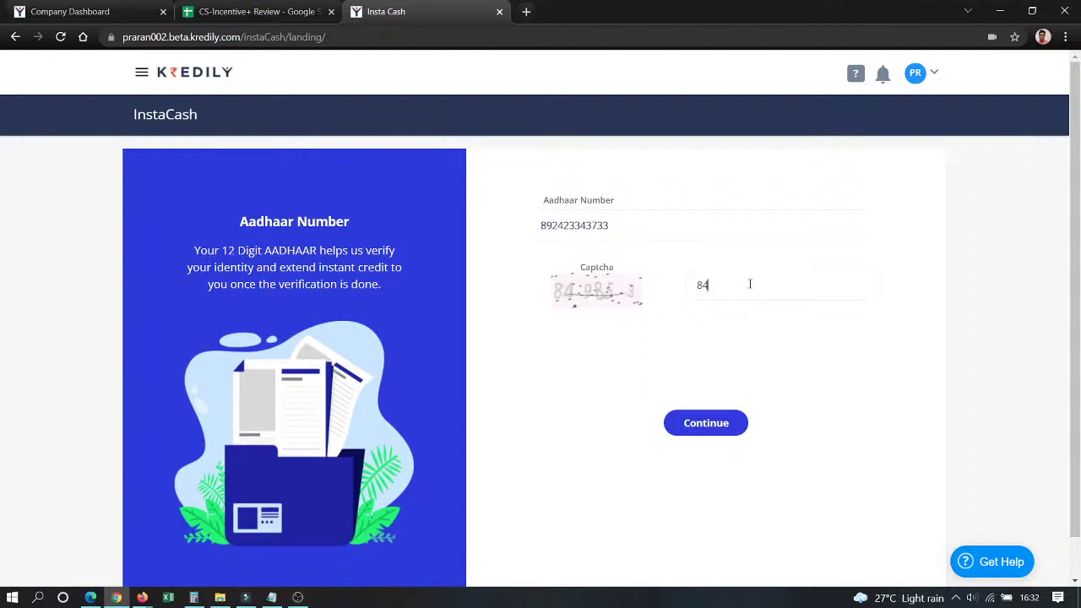
{"action": "type", "text": "9853"}
{"action": "left_click", "coordinate": [698, 432]}
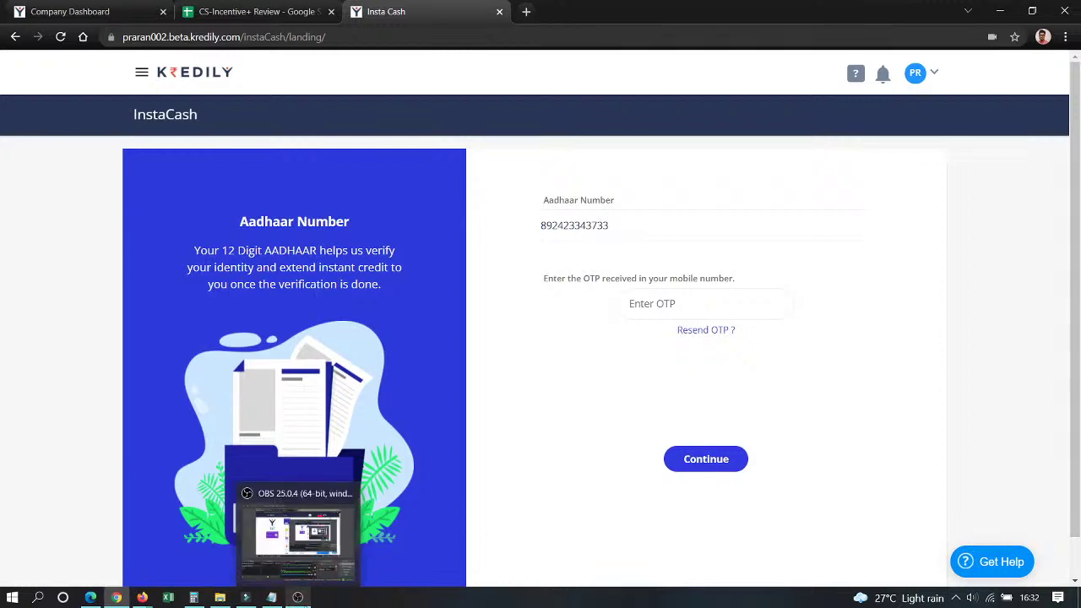
Unmute the microphone in the OBS recording app and return to the OTP form
{"action": "left_click", "coordinate": [306, 600]}
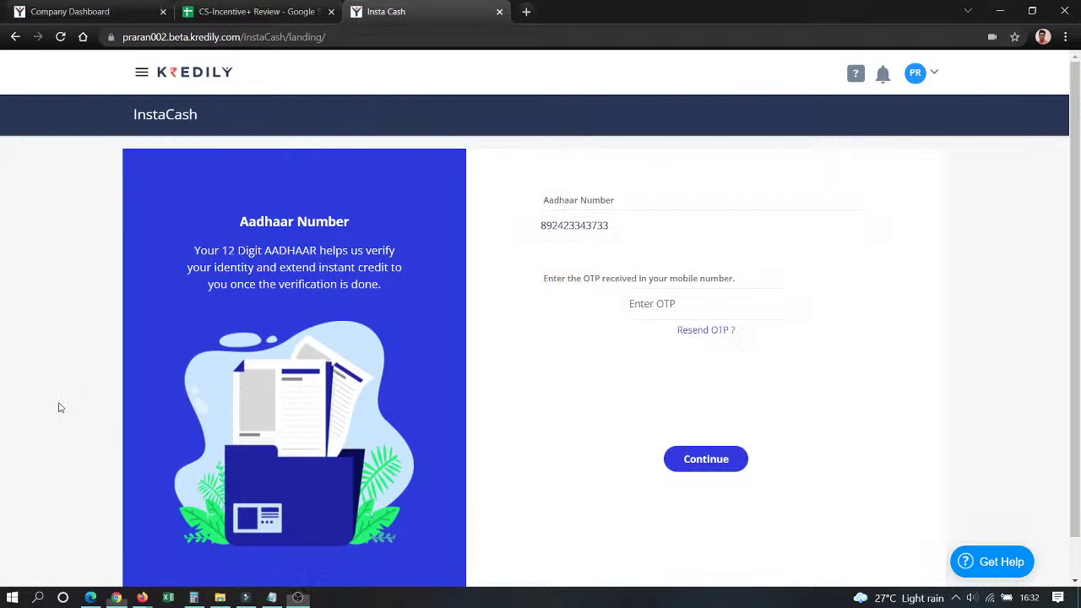
{"action": "left_click", "coordinate": [59, 405]}
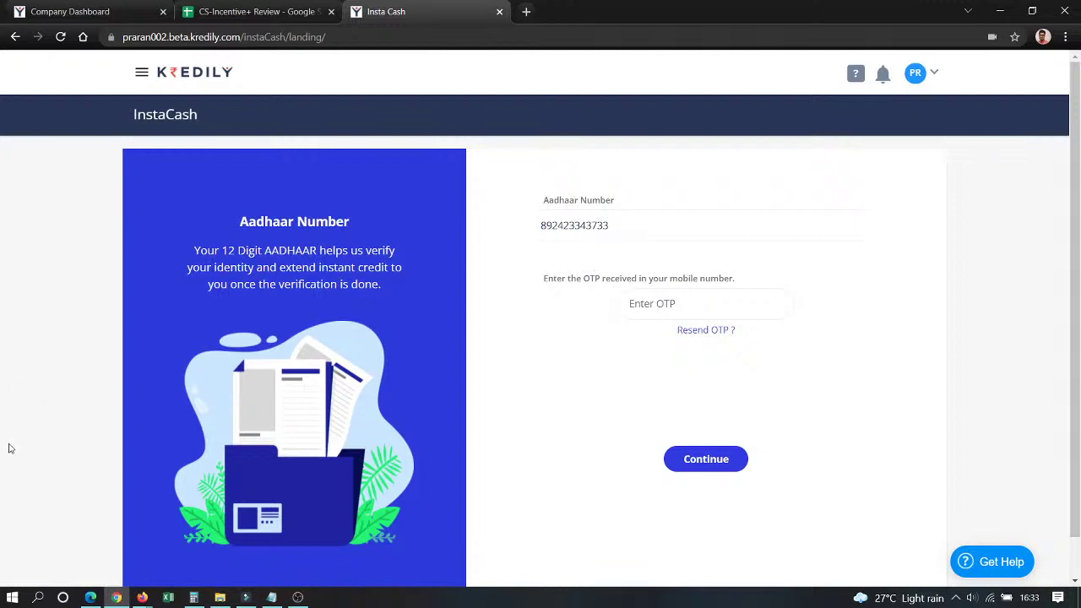
{"action": "left_click", "coordinate": [298, 597]}
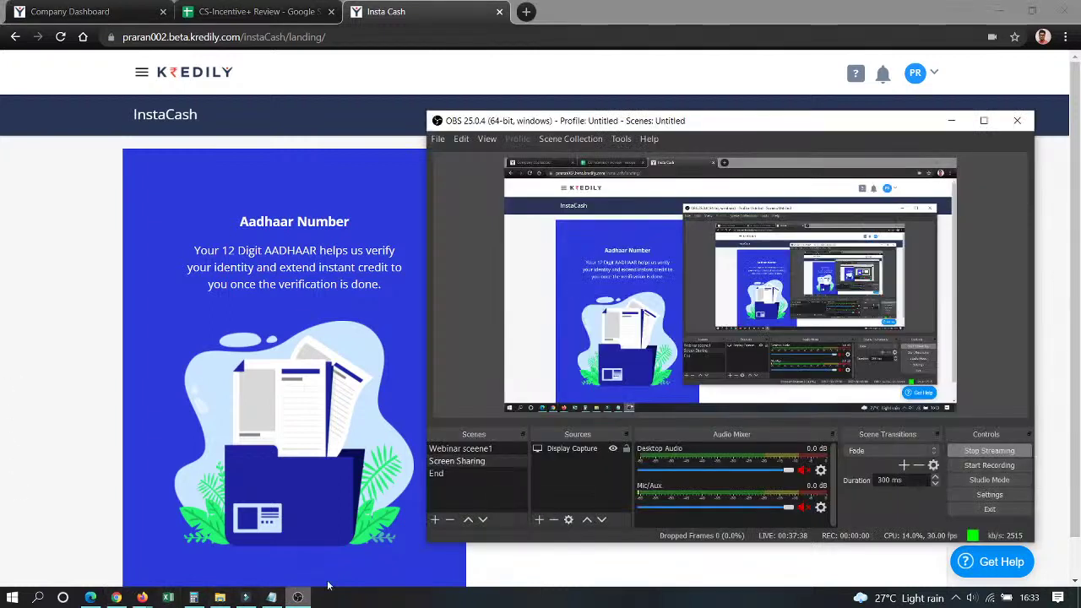
{"action": "left_click", "coordinate": [803, 507]}
{"action": "left_click", "coordinate": [782, 568]}
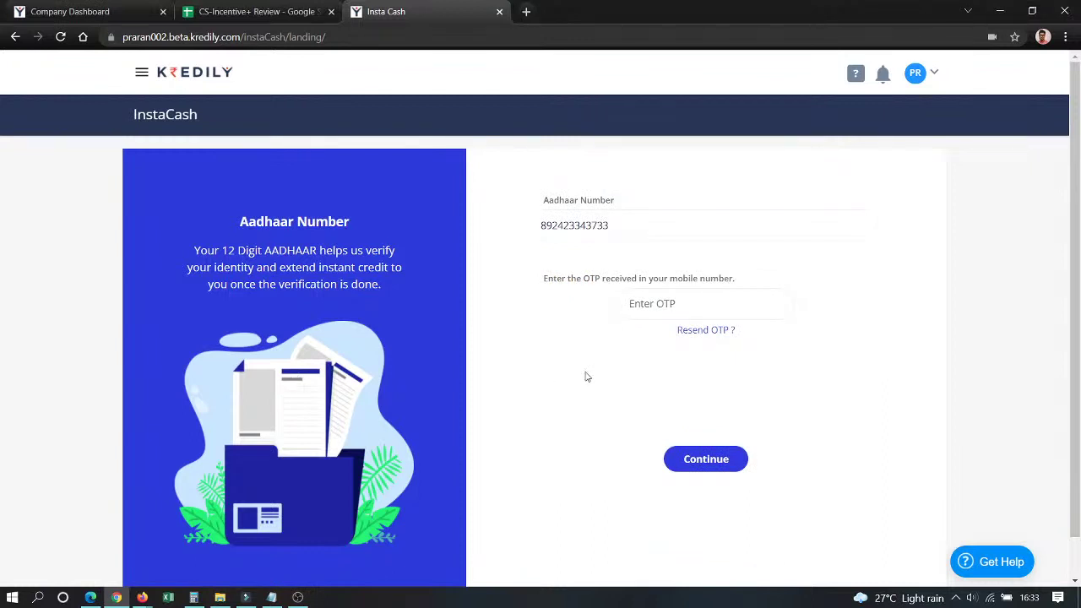
Enter the Aadhaar OTP, then correct its last two digits after the INVALID_OTP error and resubmit
{"action": "left_click", "coordinate": [664, 309]}
{"action": "left_click", "coordinate": [726, 460]}
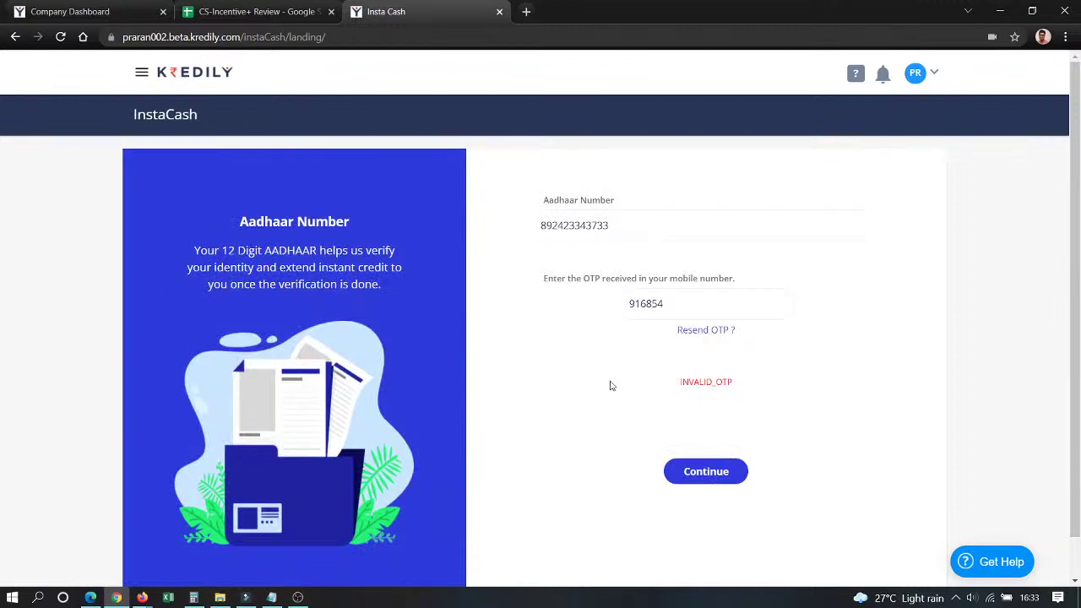
{"action": "left_click", "coordinate": [690, 307]}
{"action": "key", "text": "BackSpace"}
{"action": "key", "text": "BackSpace"}
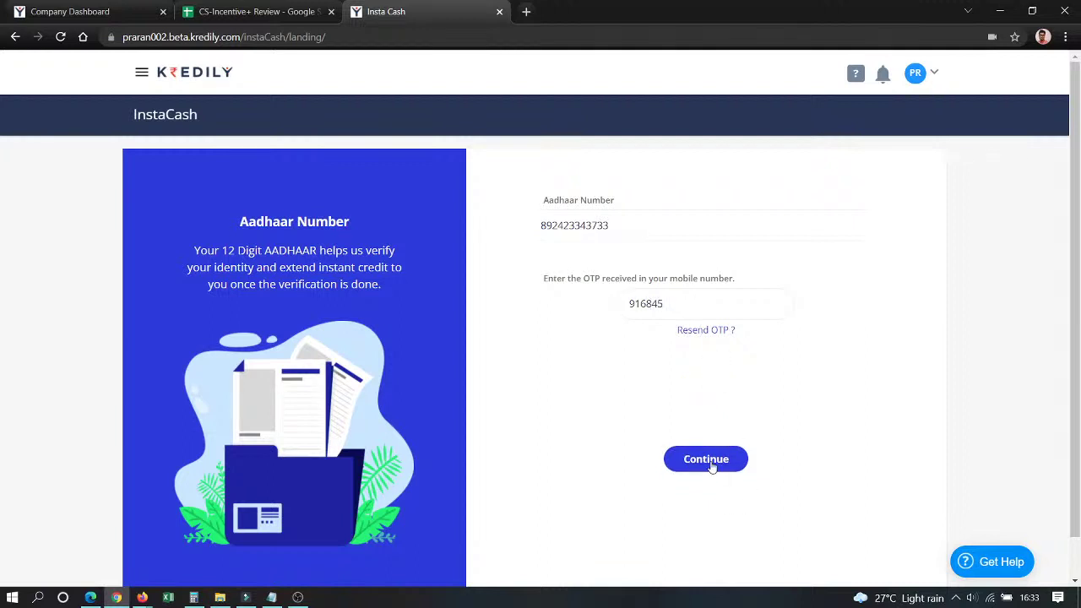
{"action": "left_click", "coordinate": [709, 464]}
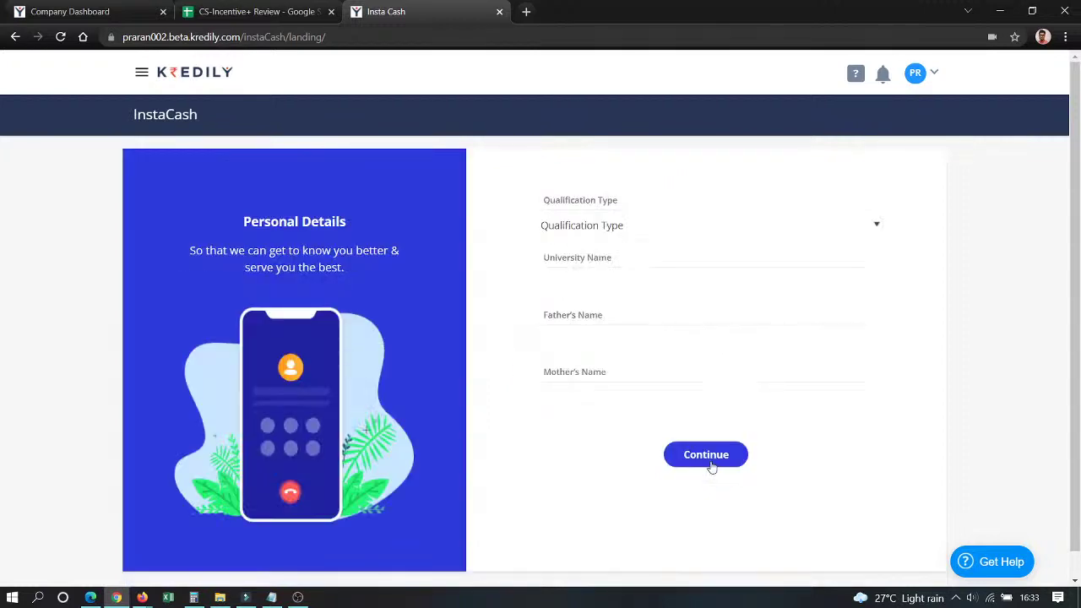
Set qualification to Graduation at The Oxford, autofill both parents' names, and continue
{"action": "left_click", "coordinate": [686, 236]}
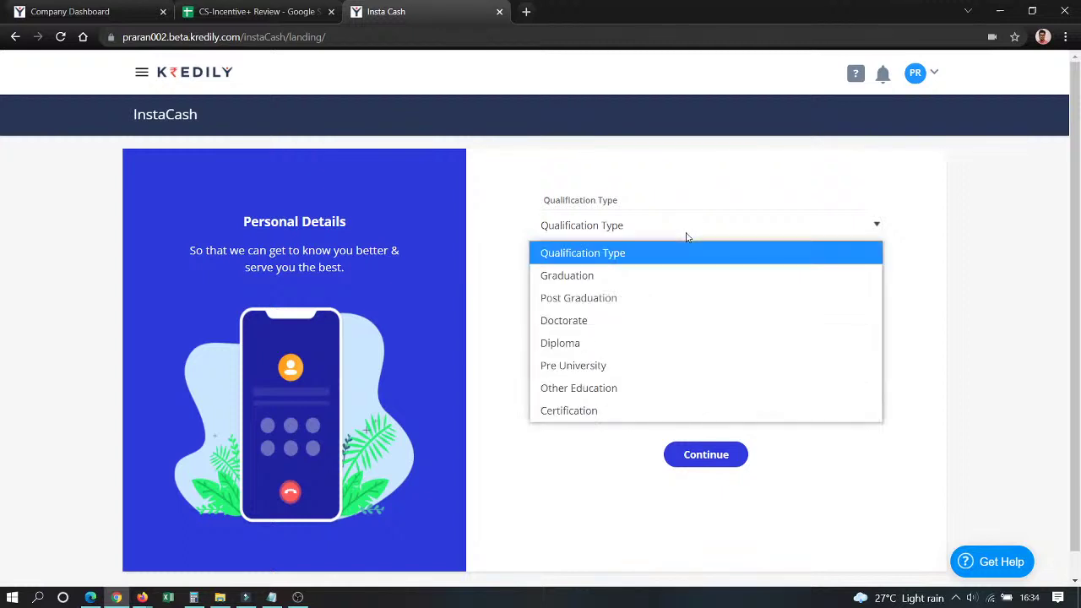
{"action": "left_click", "coordinate": [680, 274]}
{"action": "left_click", "coordinate": [673, 282]}
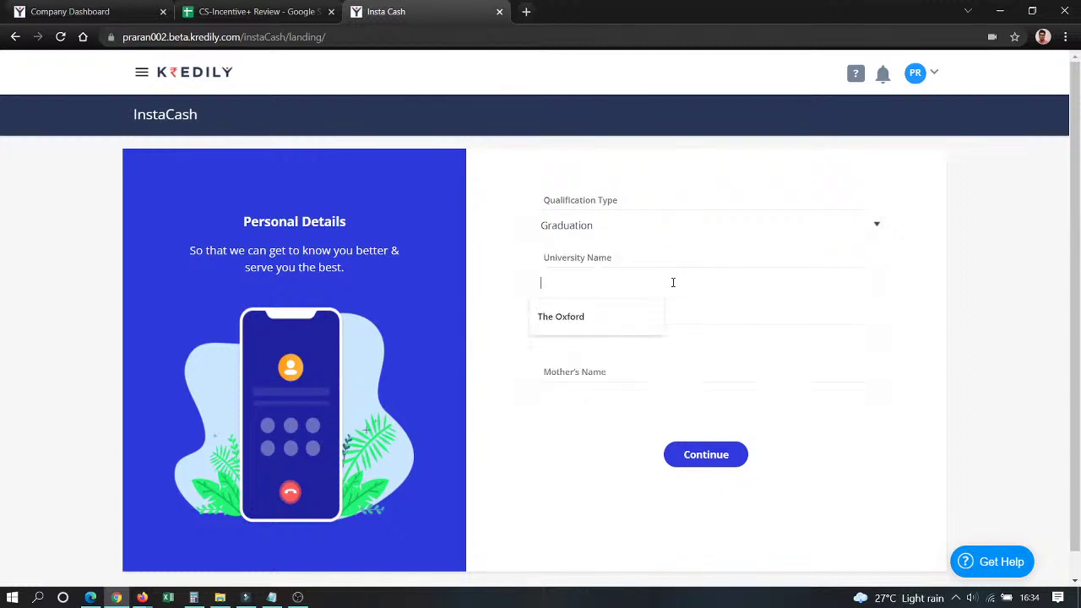
{"action": "left_click", "coordinate": [618, 319]}
{"action": "left_click", "coordinate": [605, 338]}
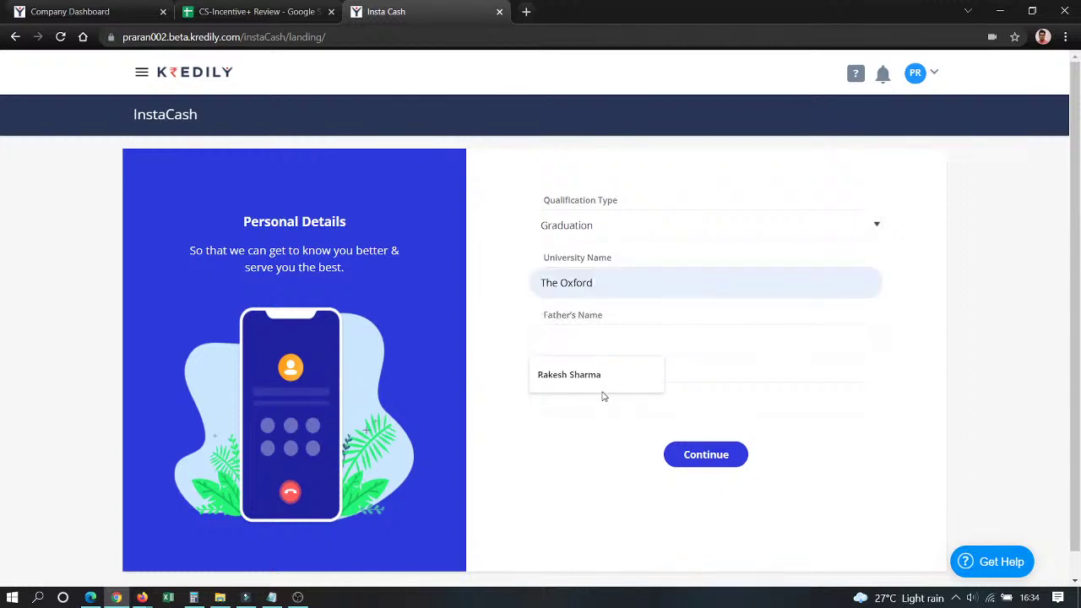
{"action": "left_click", "coordinate": [601, 378]}
{"action": "left_click", "coordinate": [592, 397]}
{"action": "left_click", "coordinate": [584, 432]}
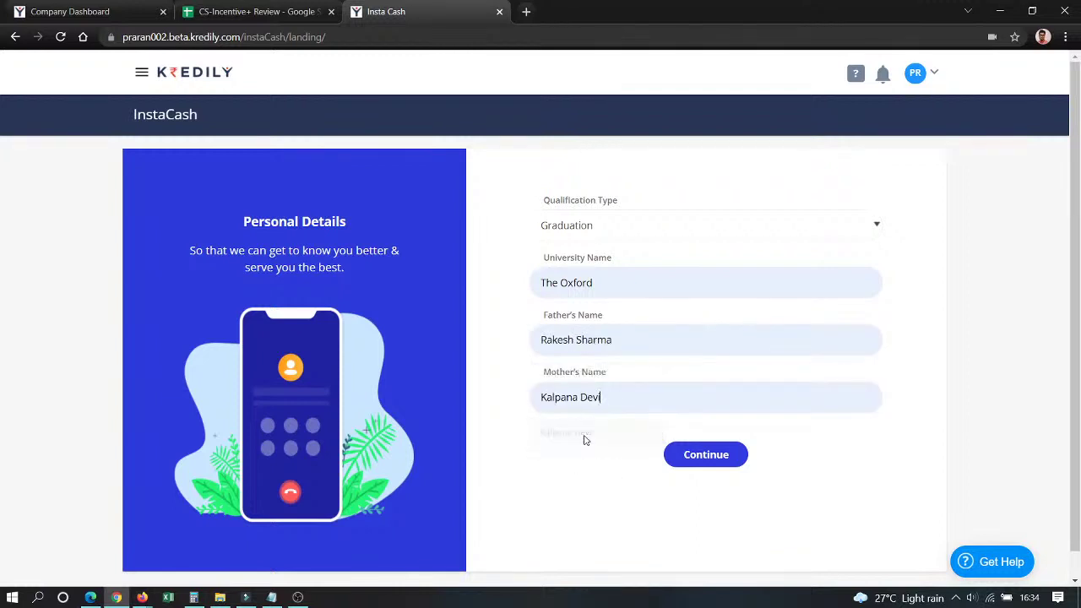
{"action": "left_click", "coordinate": [699, 453]}
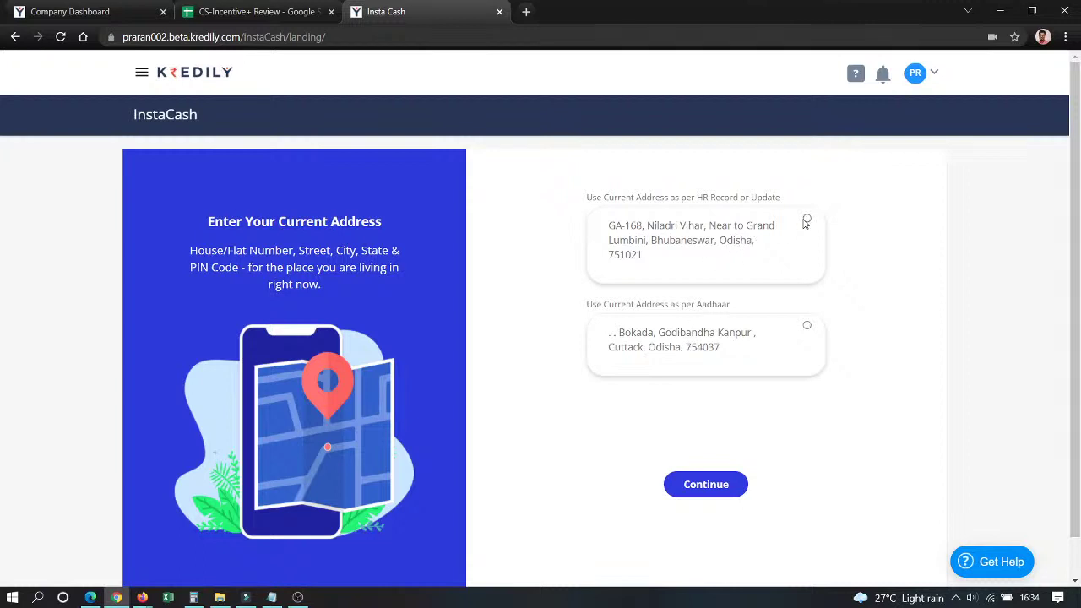
Confirm the HR-record current address with home type Owned by Parent/Sibling
{"action": "left_click", "coordinate": [767, 242]}
{"action": "left_click", "coordinate": [713, 487]}
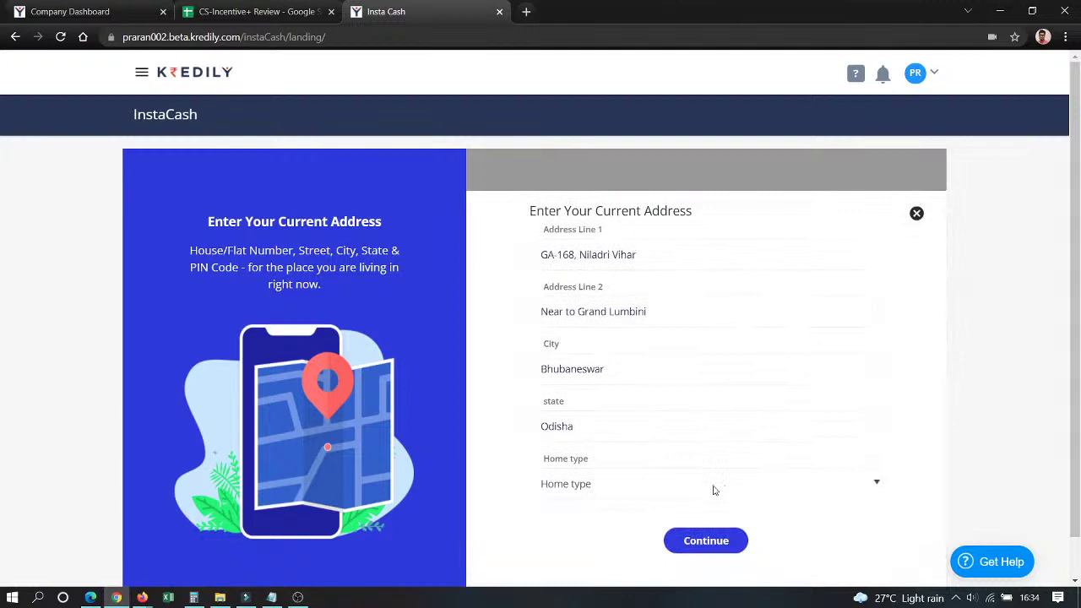
{"action": "left_click", "coordinate": [660, 496]}
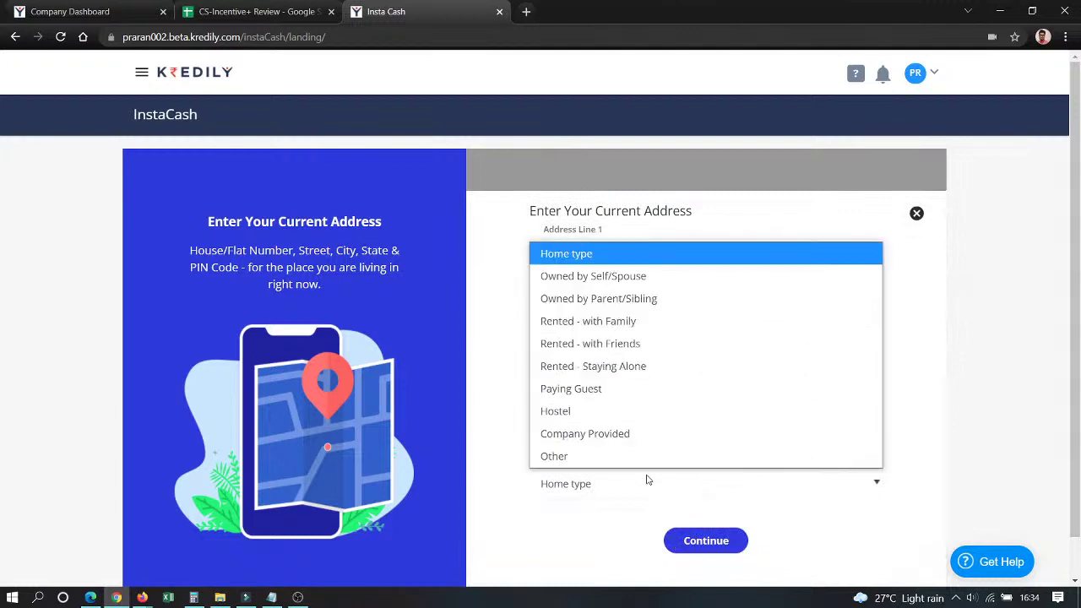
{"action": "left_click", "coordinate": [581, 301]}
{"action": "left_click", "coordinate": [706, 542]}
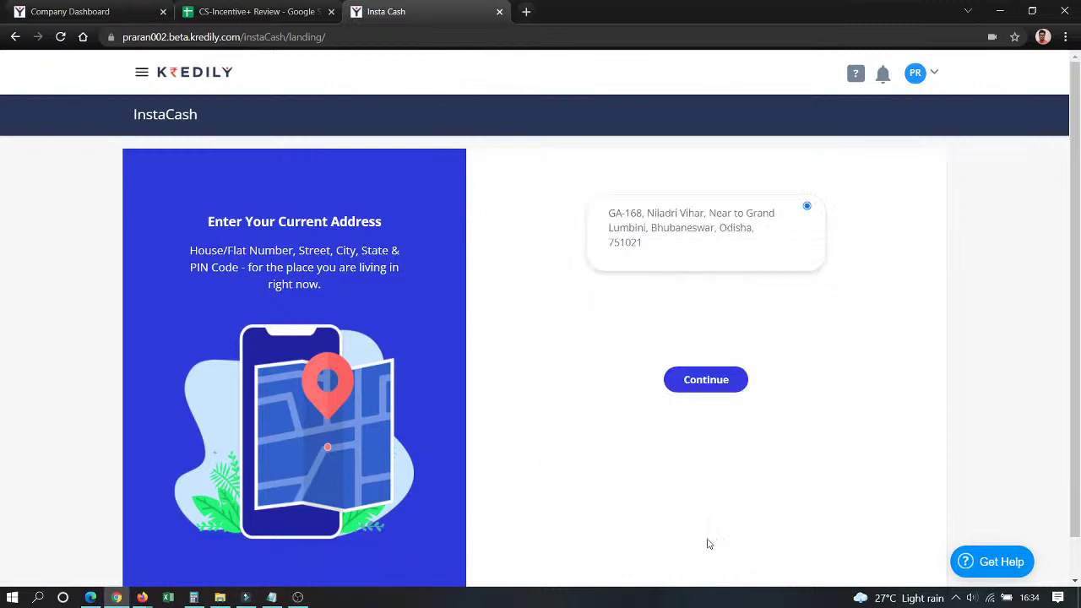
{"action": "left_click", "coordinate": [706, 380]}
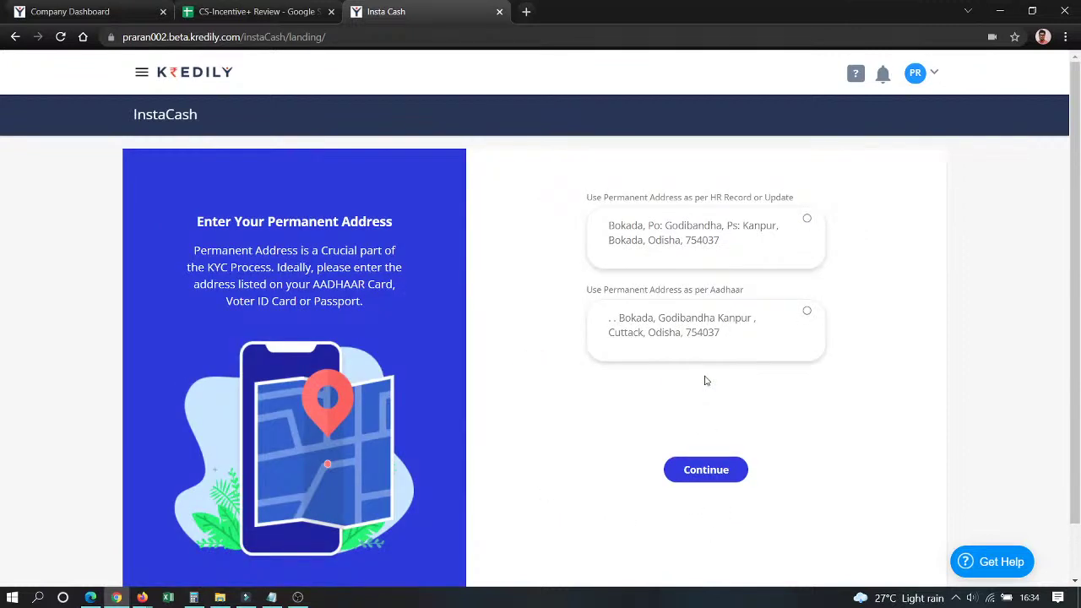
Confirm the HR-record permanent address with its home type set, moving to reference details
{"action": "left_click", "coordinate": [706, 252]}
{"action": "left_click", "coordinate": [699, 471]}
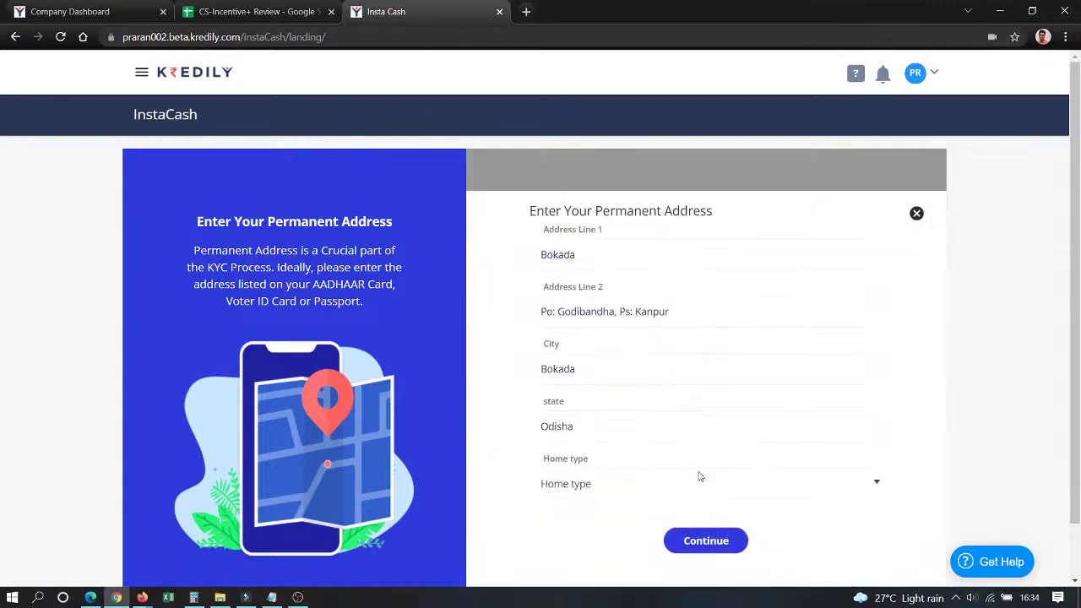
{"action": "left_click", "coordinate": [644, 487]}
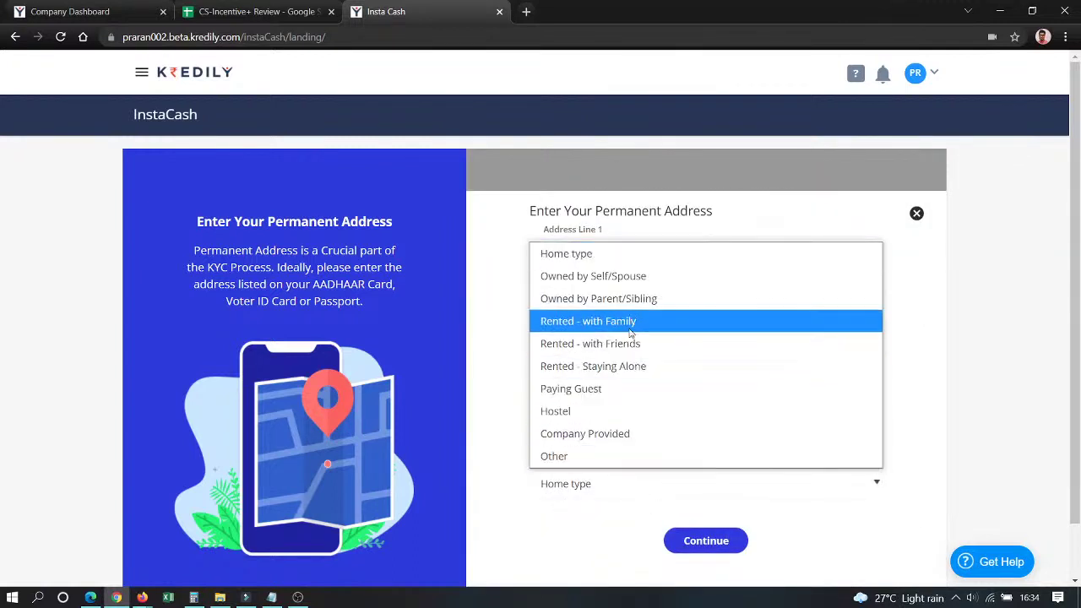
{"action": "left_click", "coordinate": [629, 299]}
{"action": "left_click", "coordinate": [694, 549]}
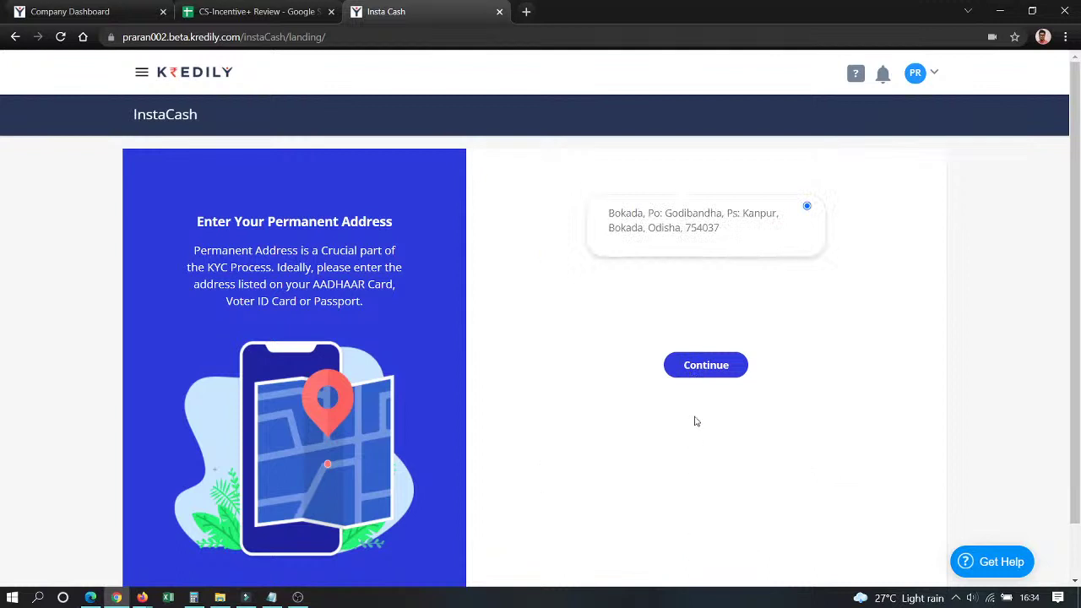
{"action": "left_click", "coordinate": [706, 366]}
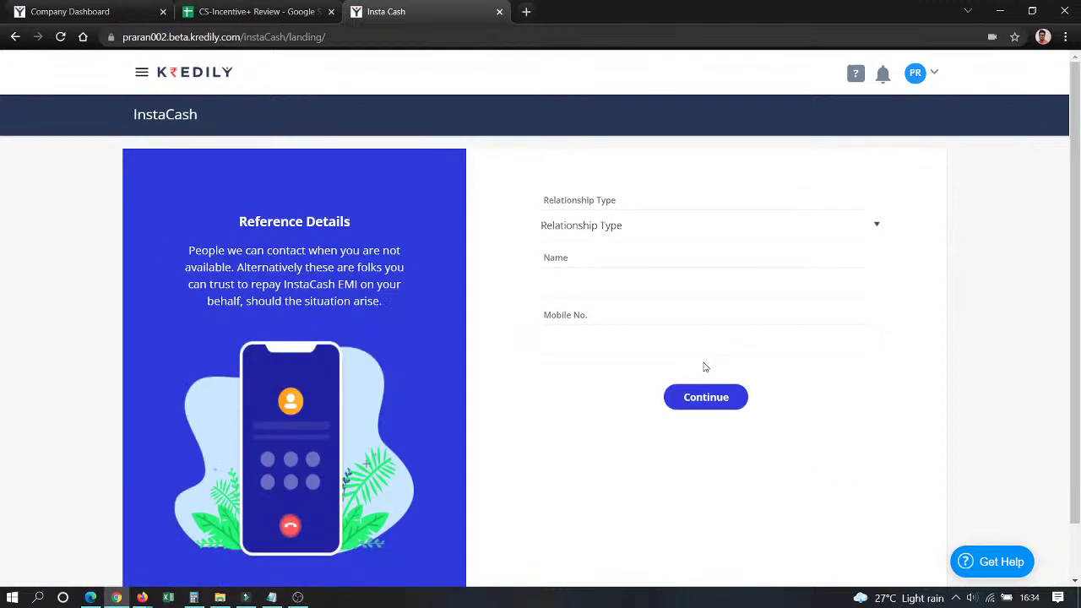
Set the reference's relationship type to Mother
{"action": "left_click", "coordinate": [651, 225]}
{"action": "left_click", "coordinate": [495, 246]}
{"action": "left_click", "coordinate": [584, 279]}
{"action": "left_click", "coordinate": [740, 167]}
{"action": "left_click", "coordinate": [629, 234]}
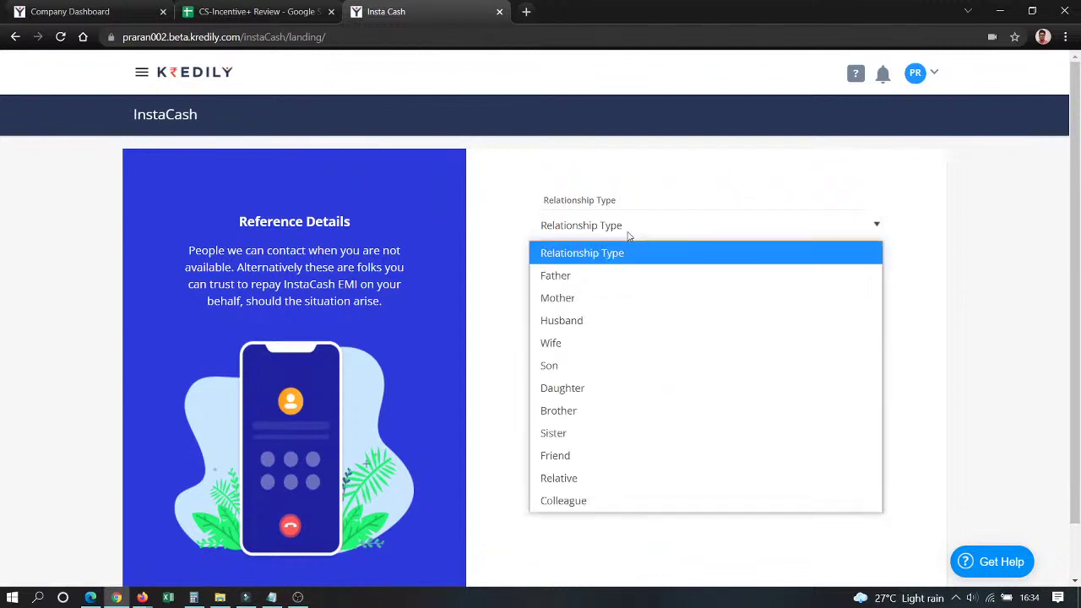
{"action": "left_click", "coordinate": [594, 296]}
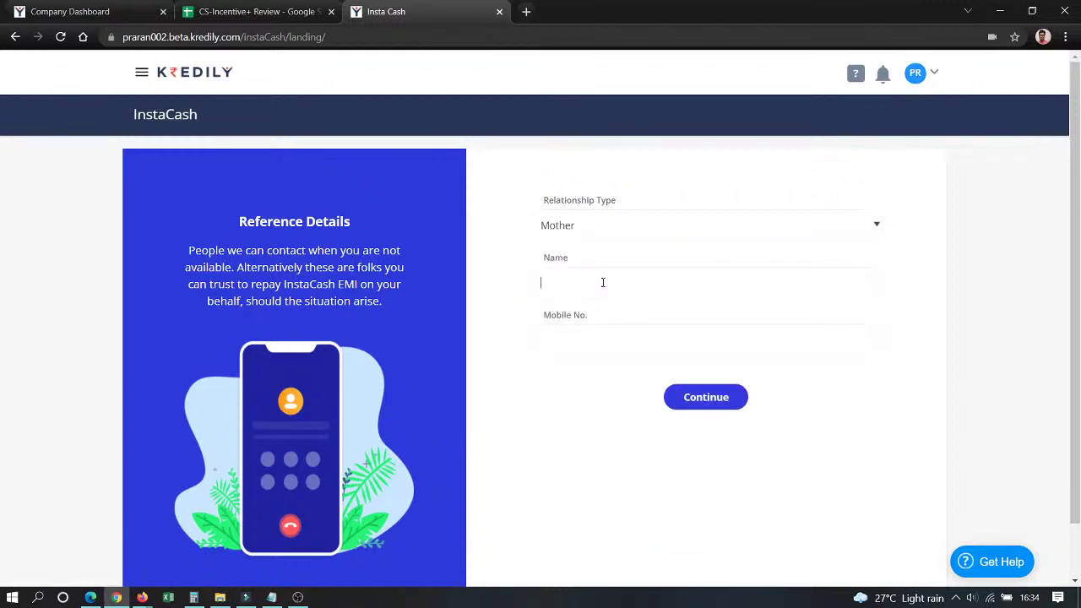
Fill in the mother's name and mobile number from autofill and submit the reference details
{"action": "left_click", "coordinate": [591, 279]}
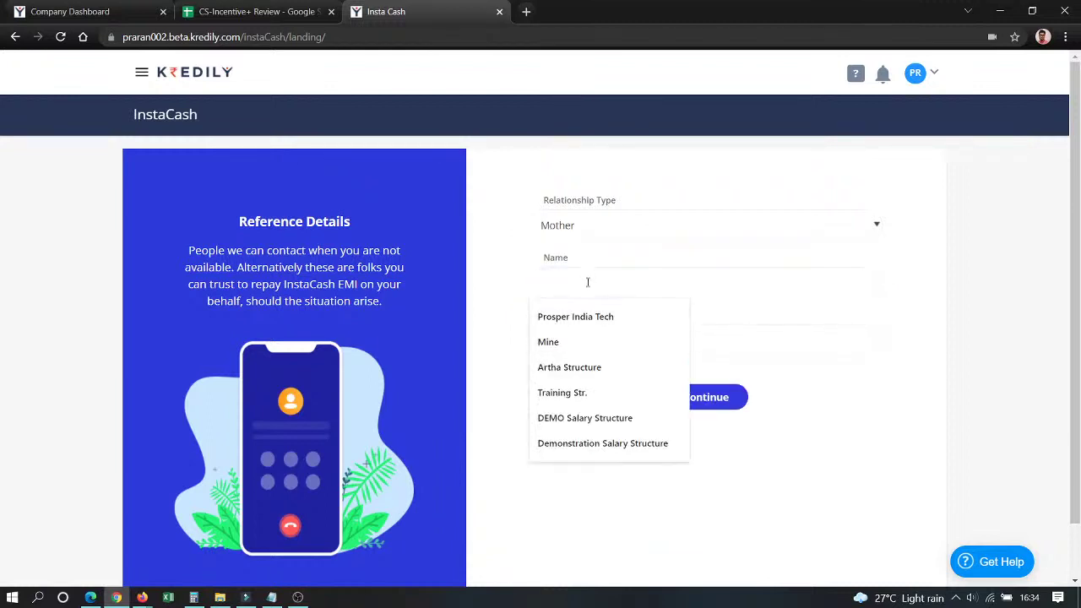
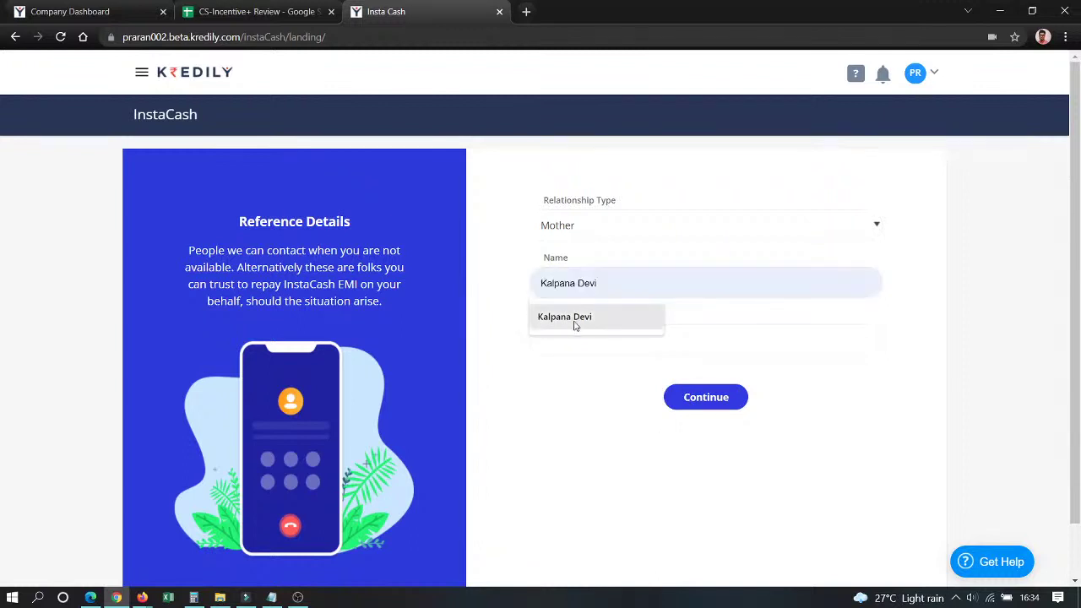
{"action": "left_click", "coordinate": [574, 319]}
{"action": "left_click", "coordinate": [586, 335]}
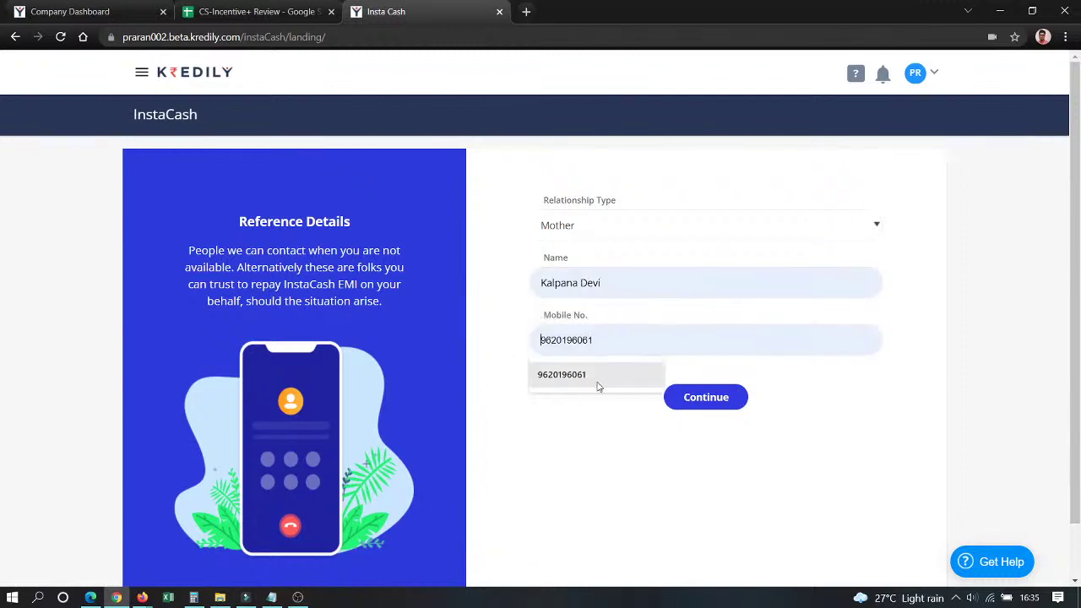
{"action": "left_click", "coordinate": [593, 376]}
{"action": "left_click", "coordinate": [685, 399]}
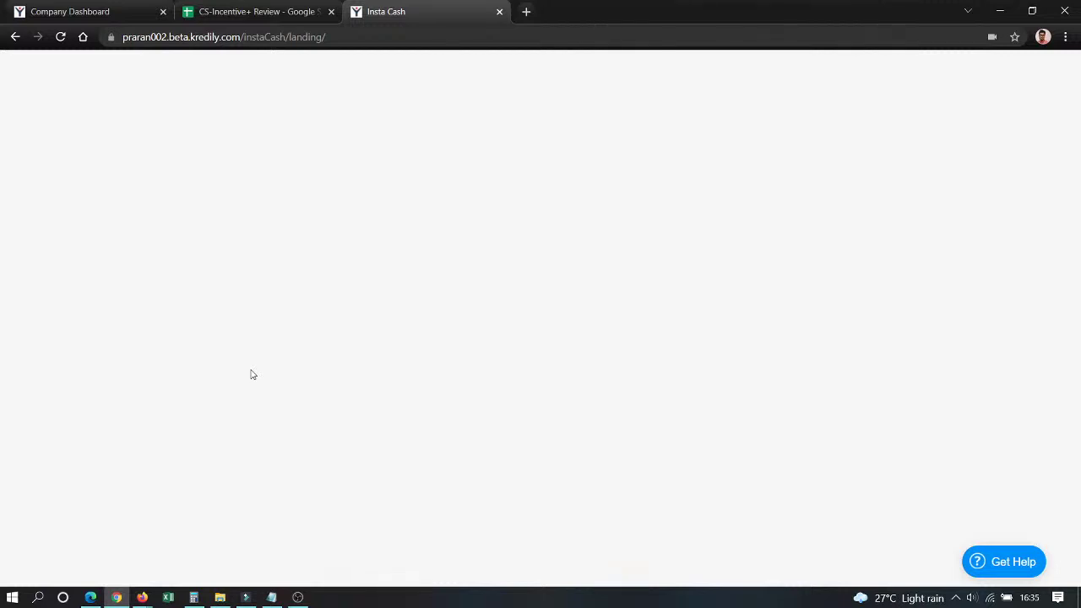
Reload the blank Insta Cash tab, then return to the Company Dashboard tab and scroll down
{"action": "left_click", "coordinate": [70, 11]}
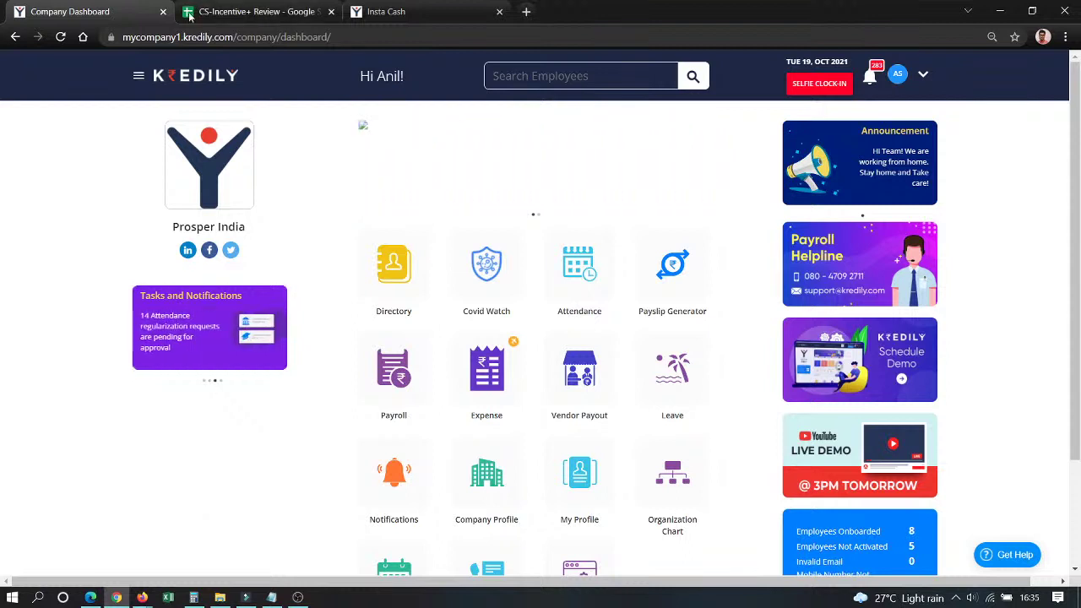
{"action": "left_click", "coordinate": [437, 6]}
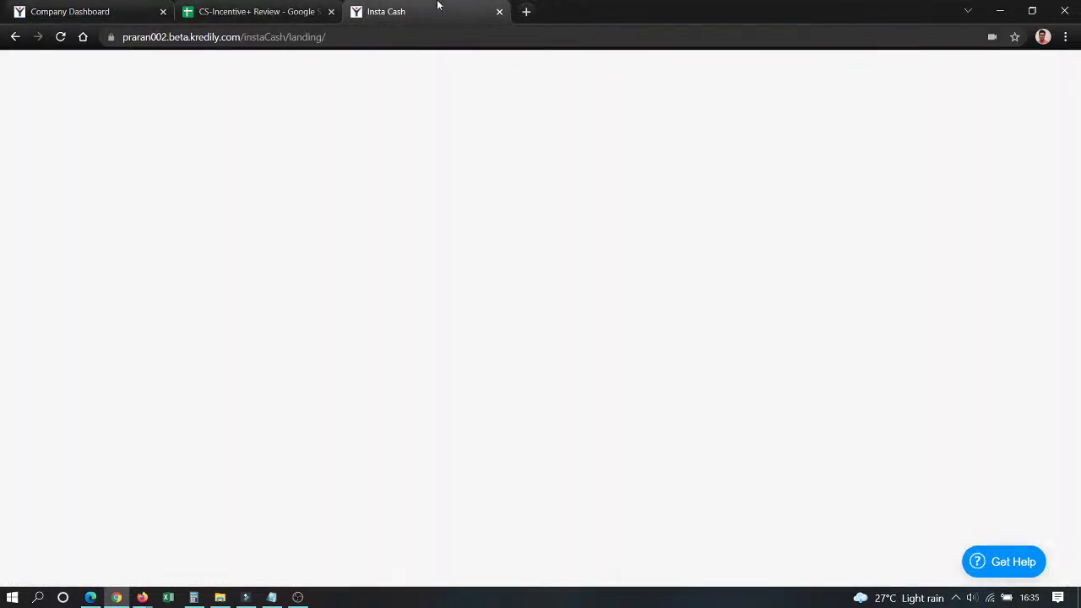
{"action": "left_click", "coordinate": [62, 38]}
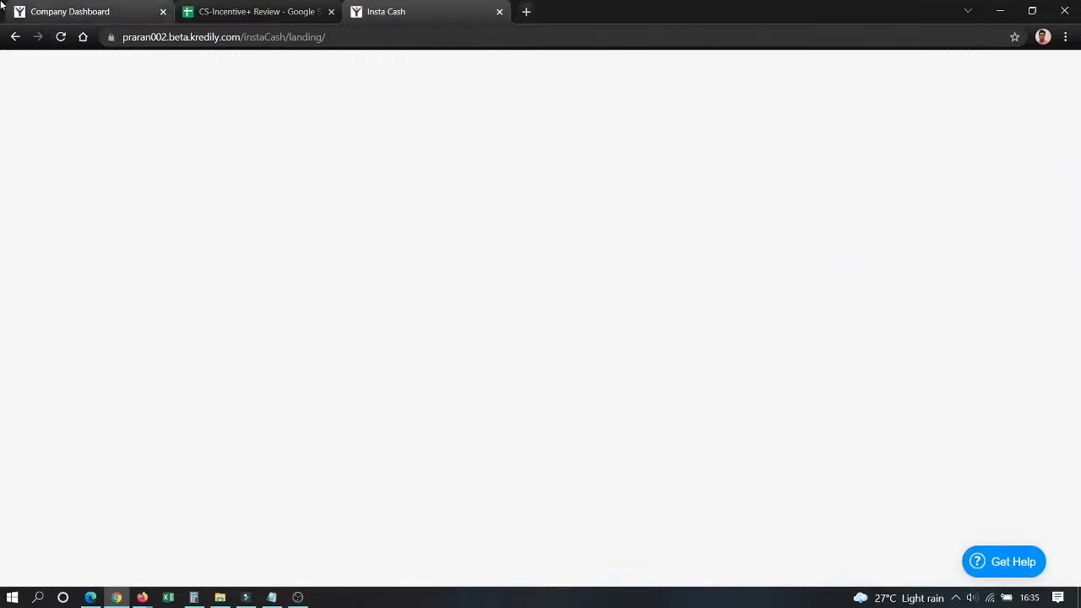
{"action": "left_click", "coordinate": [57, 6]}
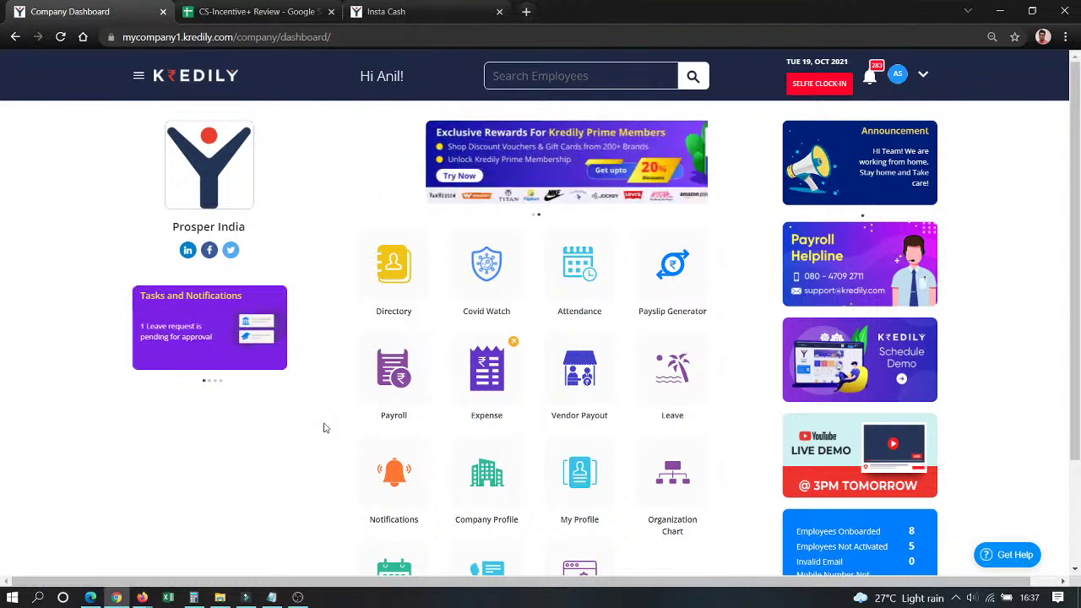
{"action": "scroll", "coordinate": [324, 428], "scroll_direction": "down", "scroll_amount": 2}
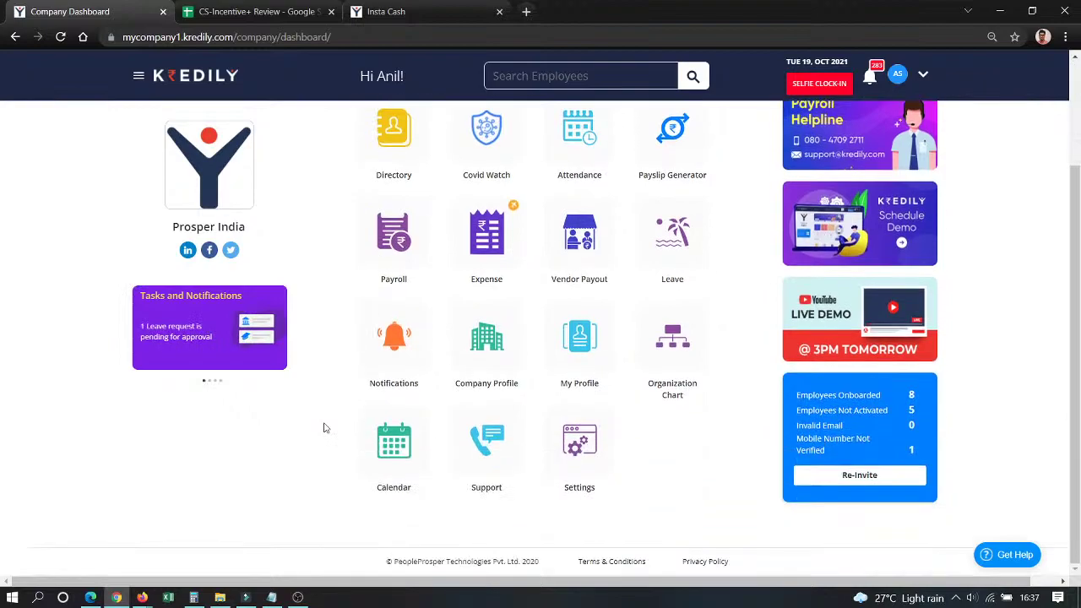
Post a YouTube Studio live chat reply asking the viewer for their number, then return to Chrome
{"action": "left_click", "coordinate": [90, 597]}
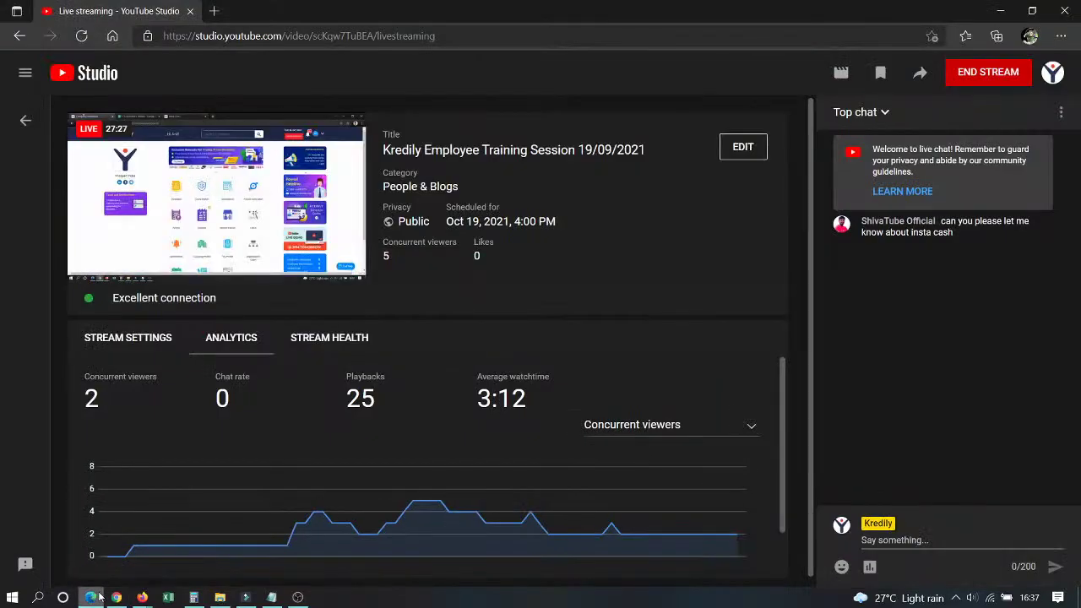
{"action": "mouse_move", "coordinate": [110, 597]}
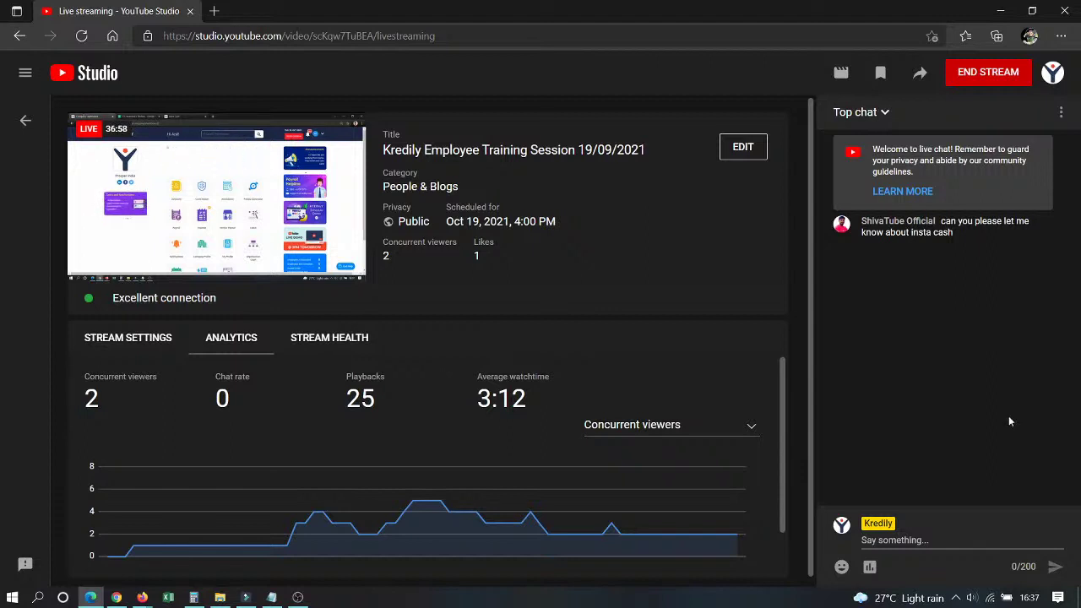
{"action": "left_click", "coordinate": [962, 541]}
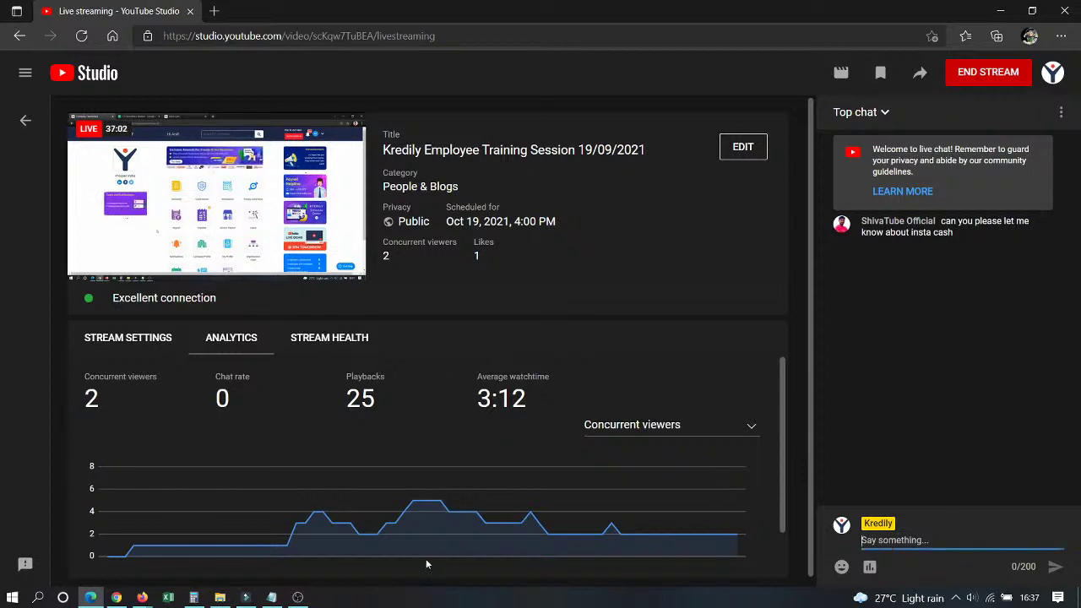
{"action": "type", "text": "Can i pleas"}
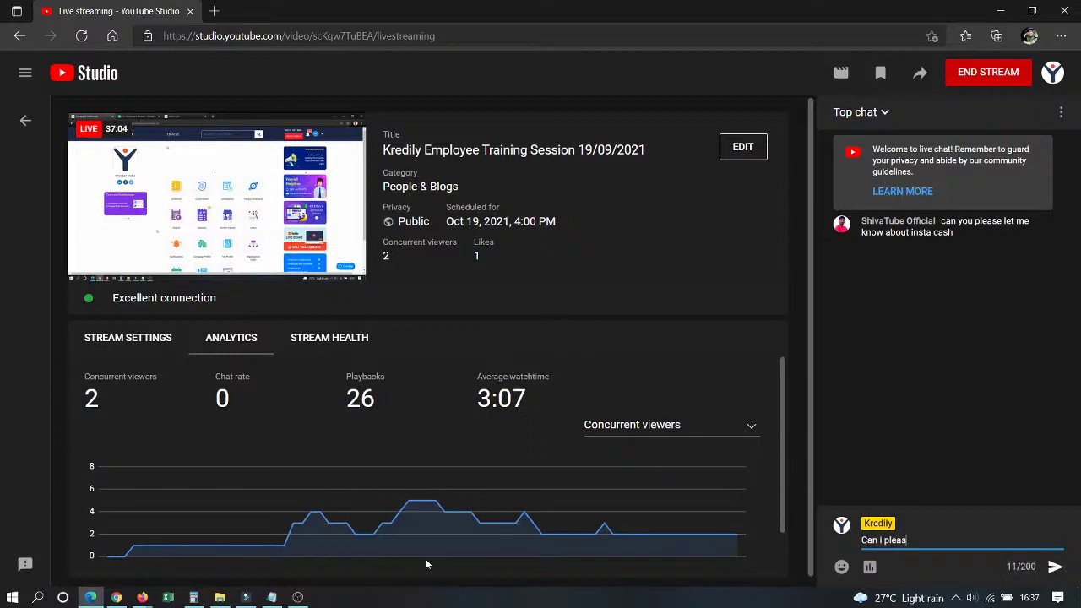
{"action": "type", "text": "e have your number Shiba"}
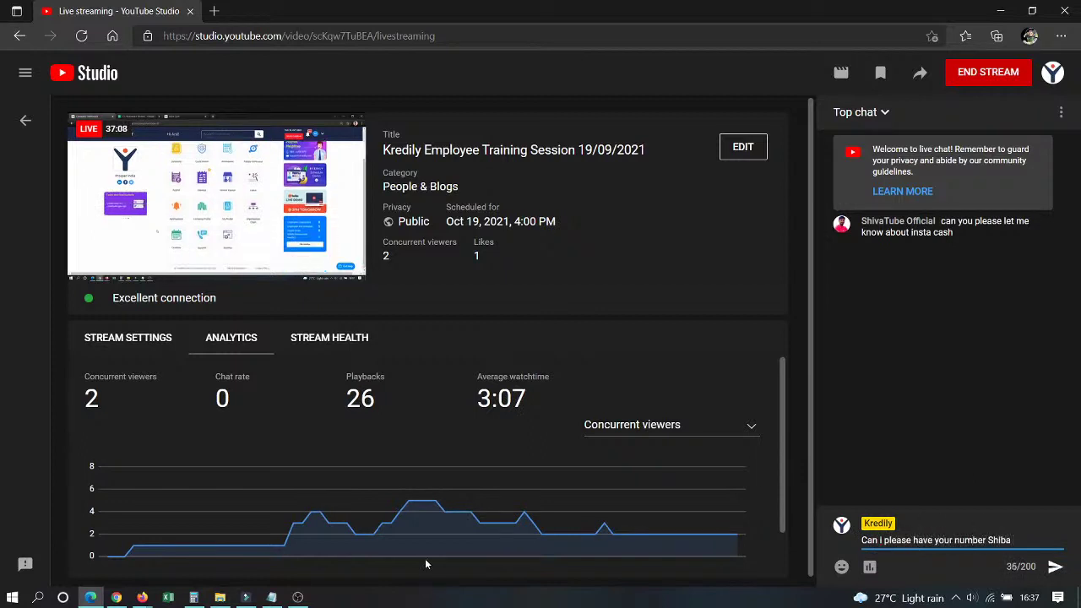
{"action": "key", "text": "BackSpace"}
{"action": "key", "text": "BackSpace"}
{"action": "key", "text": "BackSpace"}
{"action": "type", "text": "va"}
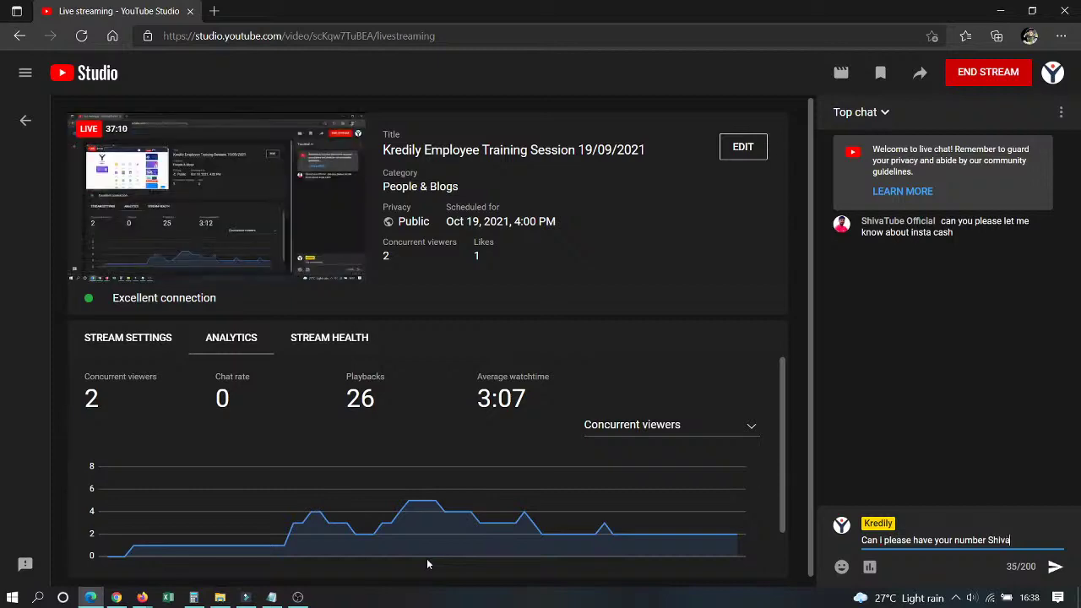
{"action": "type", "text": " ?"}
{"action": "key", "text": "Return"}
{"action": "key", "text": "alt+Tab"}
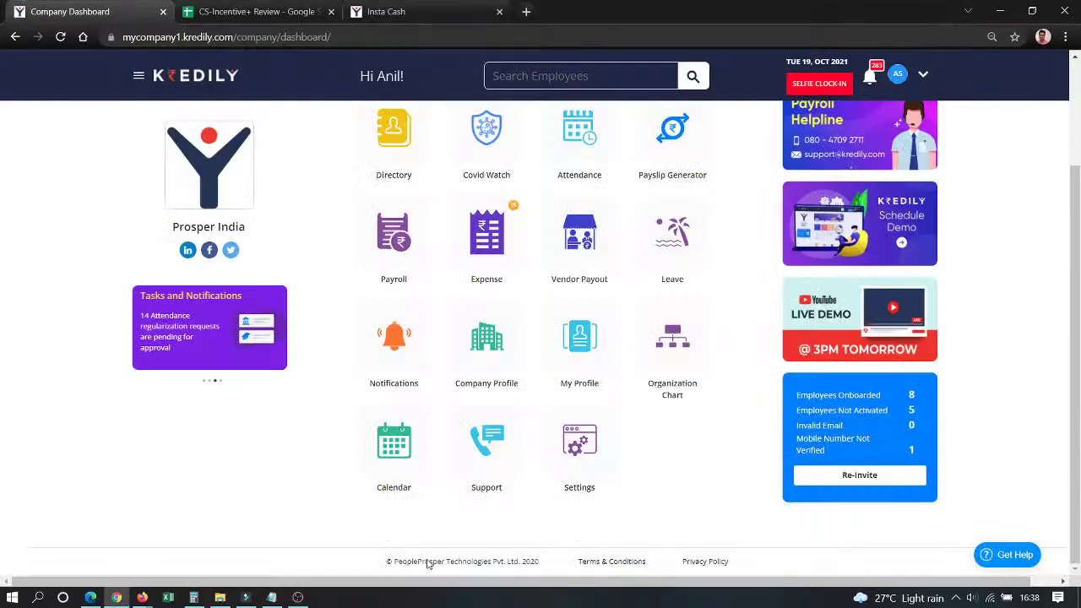
{"action": "mouse_move", "coordinate": [194, 597]}
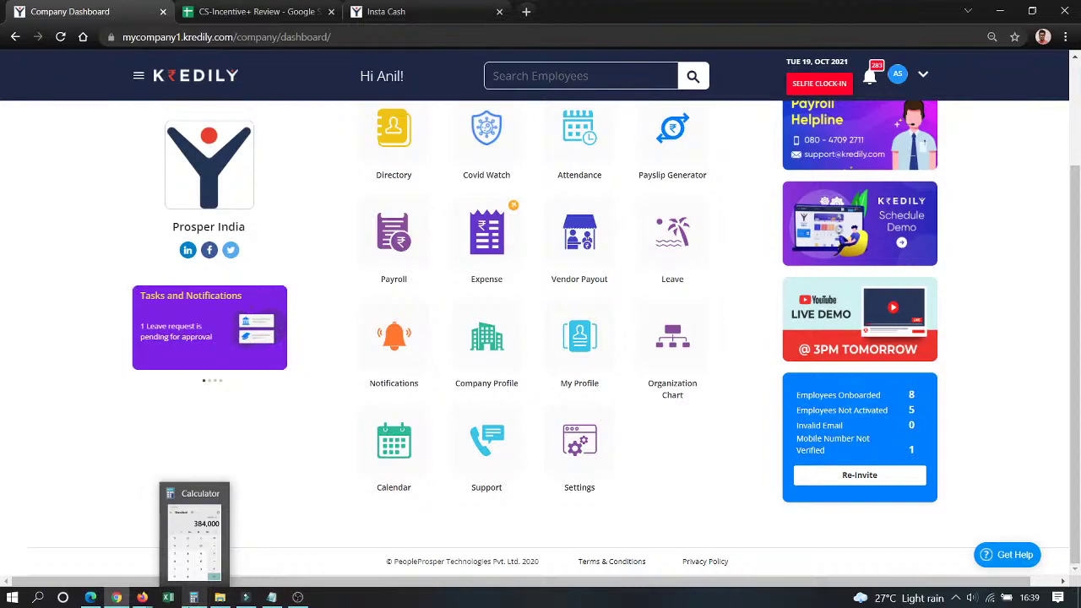
{"action": "key", "text": "alt+Tab"}
{"action": "key", "text": "alt+Tab"}
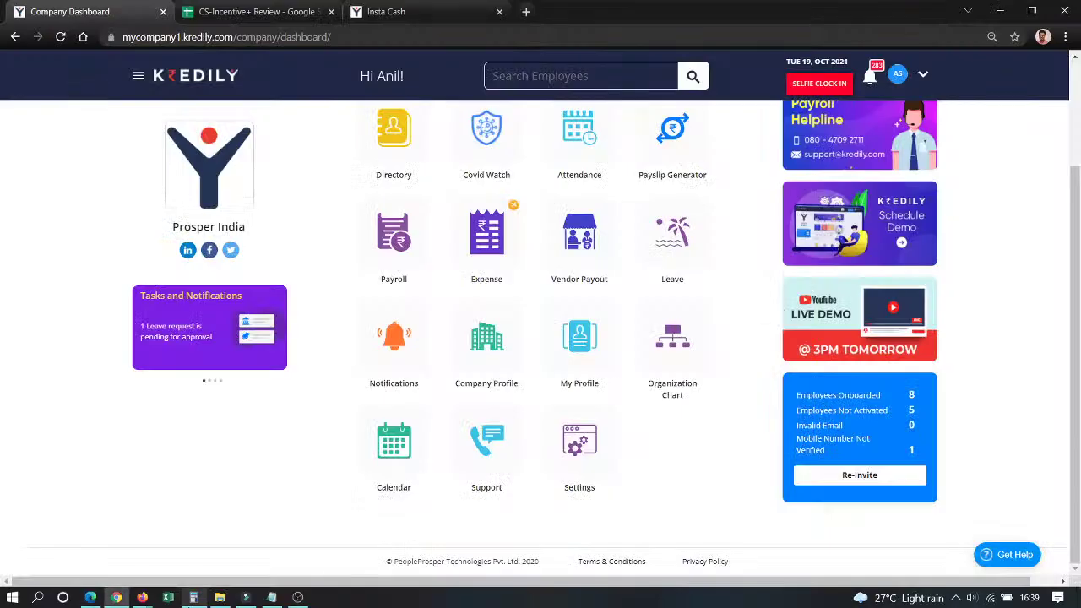